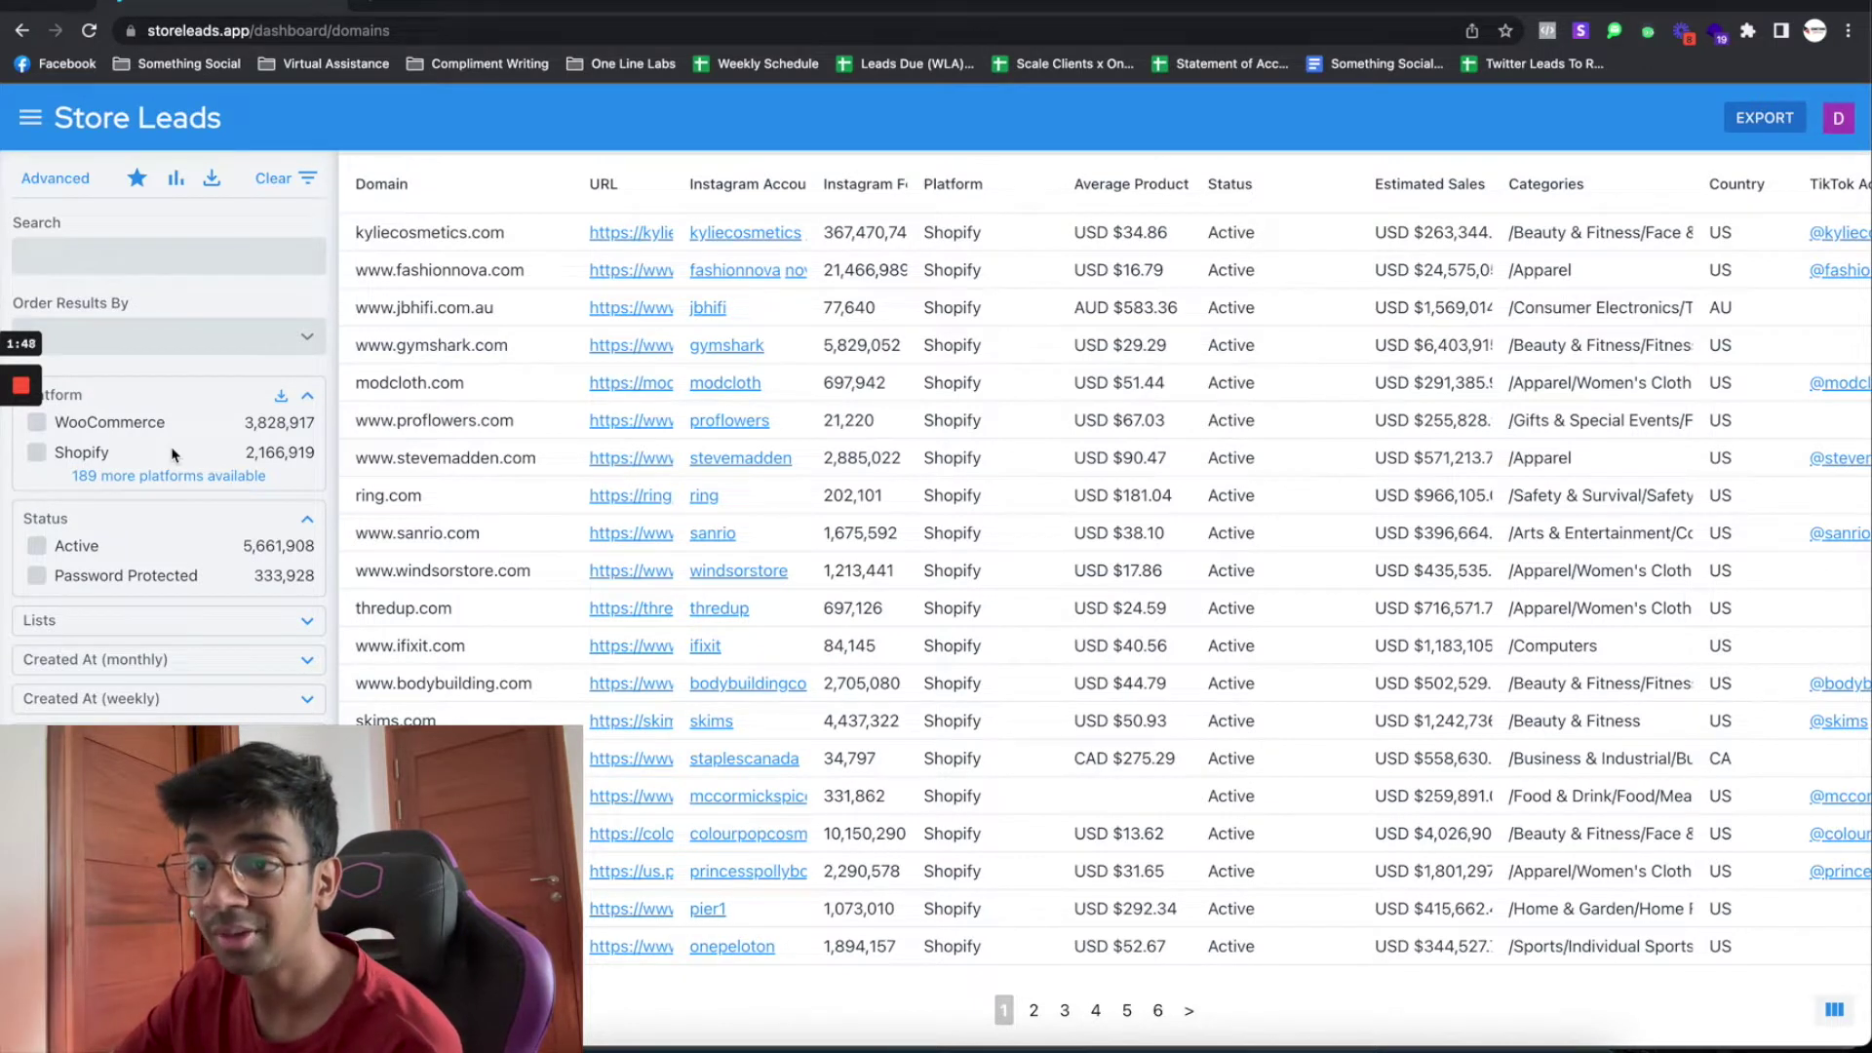
Limit the store list to the Shopify platform
scroll(182, 498, down, 1)
scroll(181, 498, up, 1)
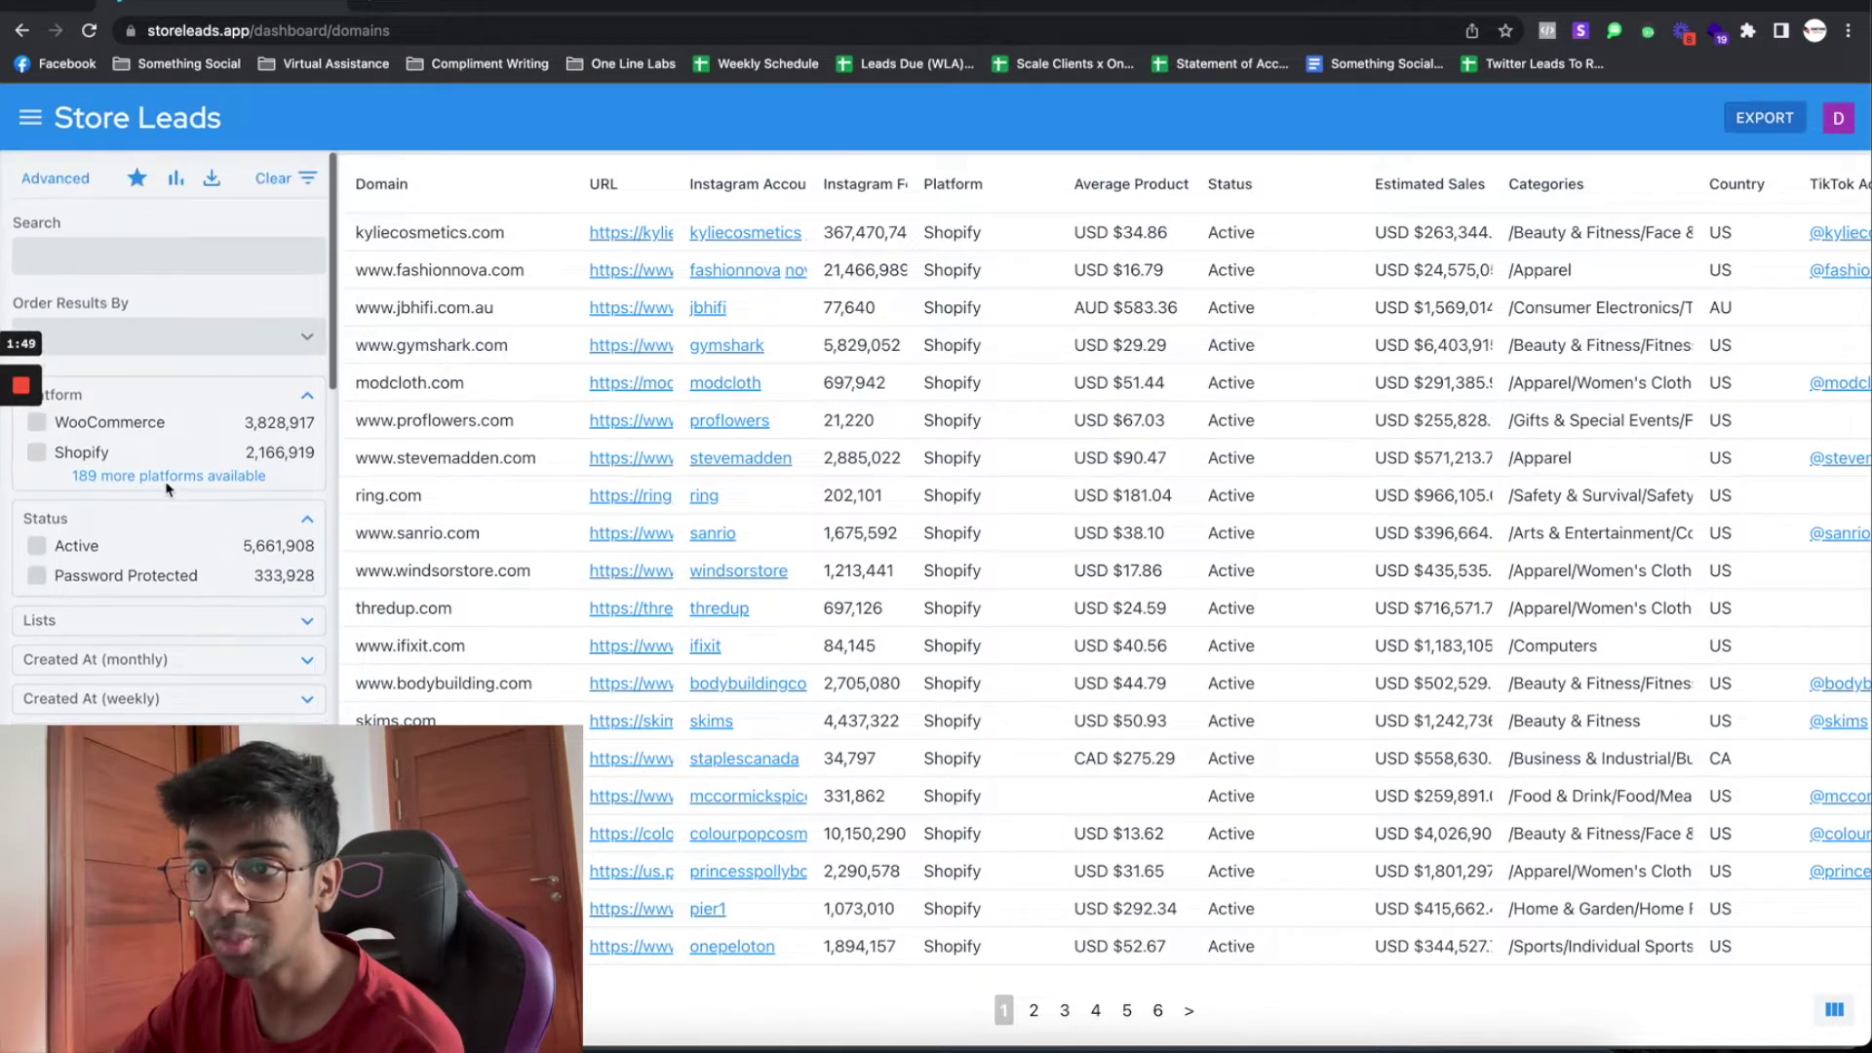
click(39, 454)
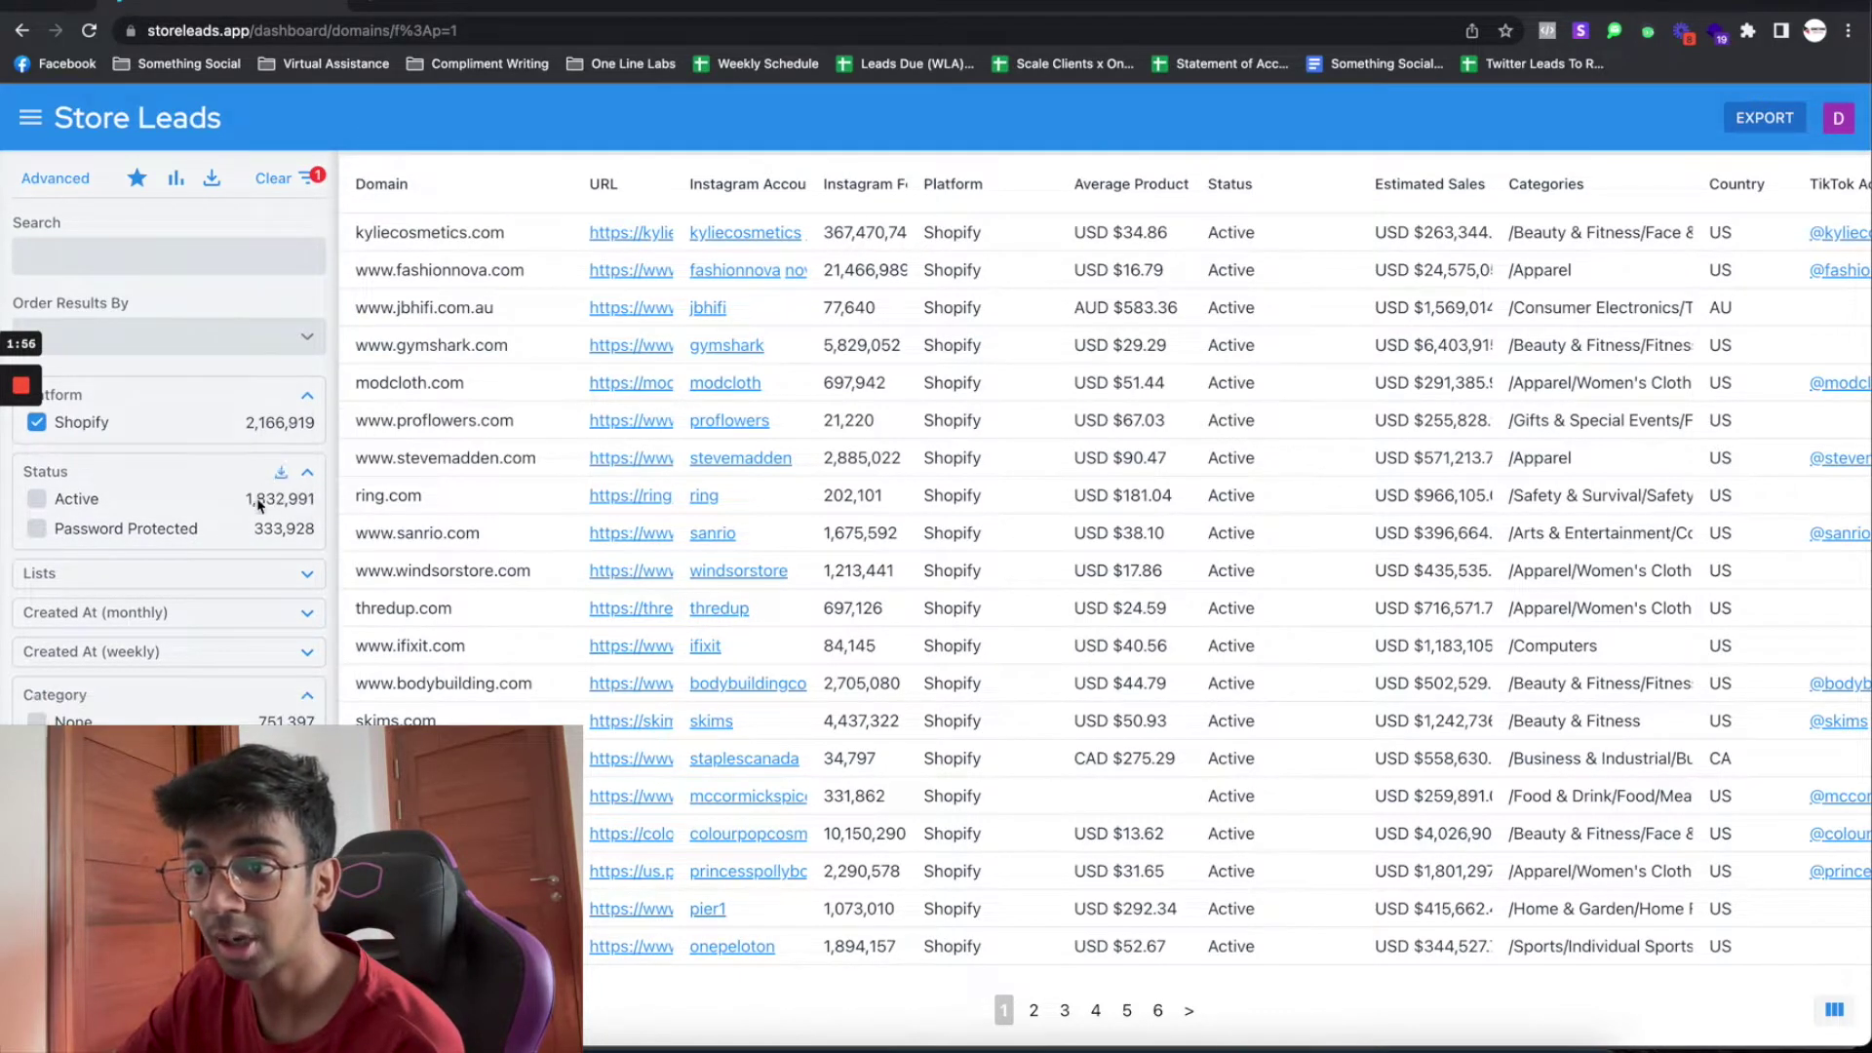
Filter stores to the Beauty & Fitness › Face & Body Care category
scroll(239, 620, down, 5)
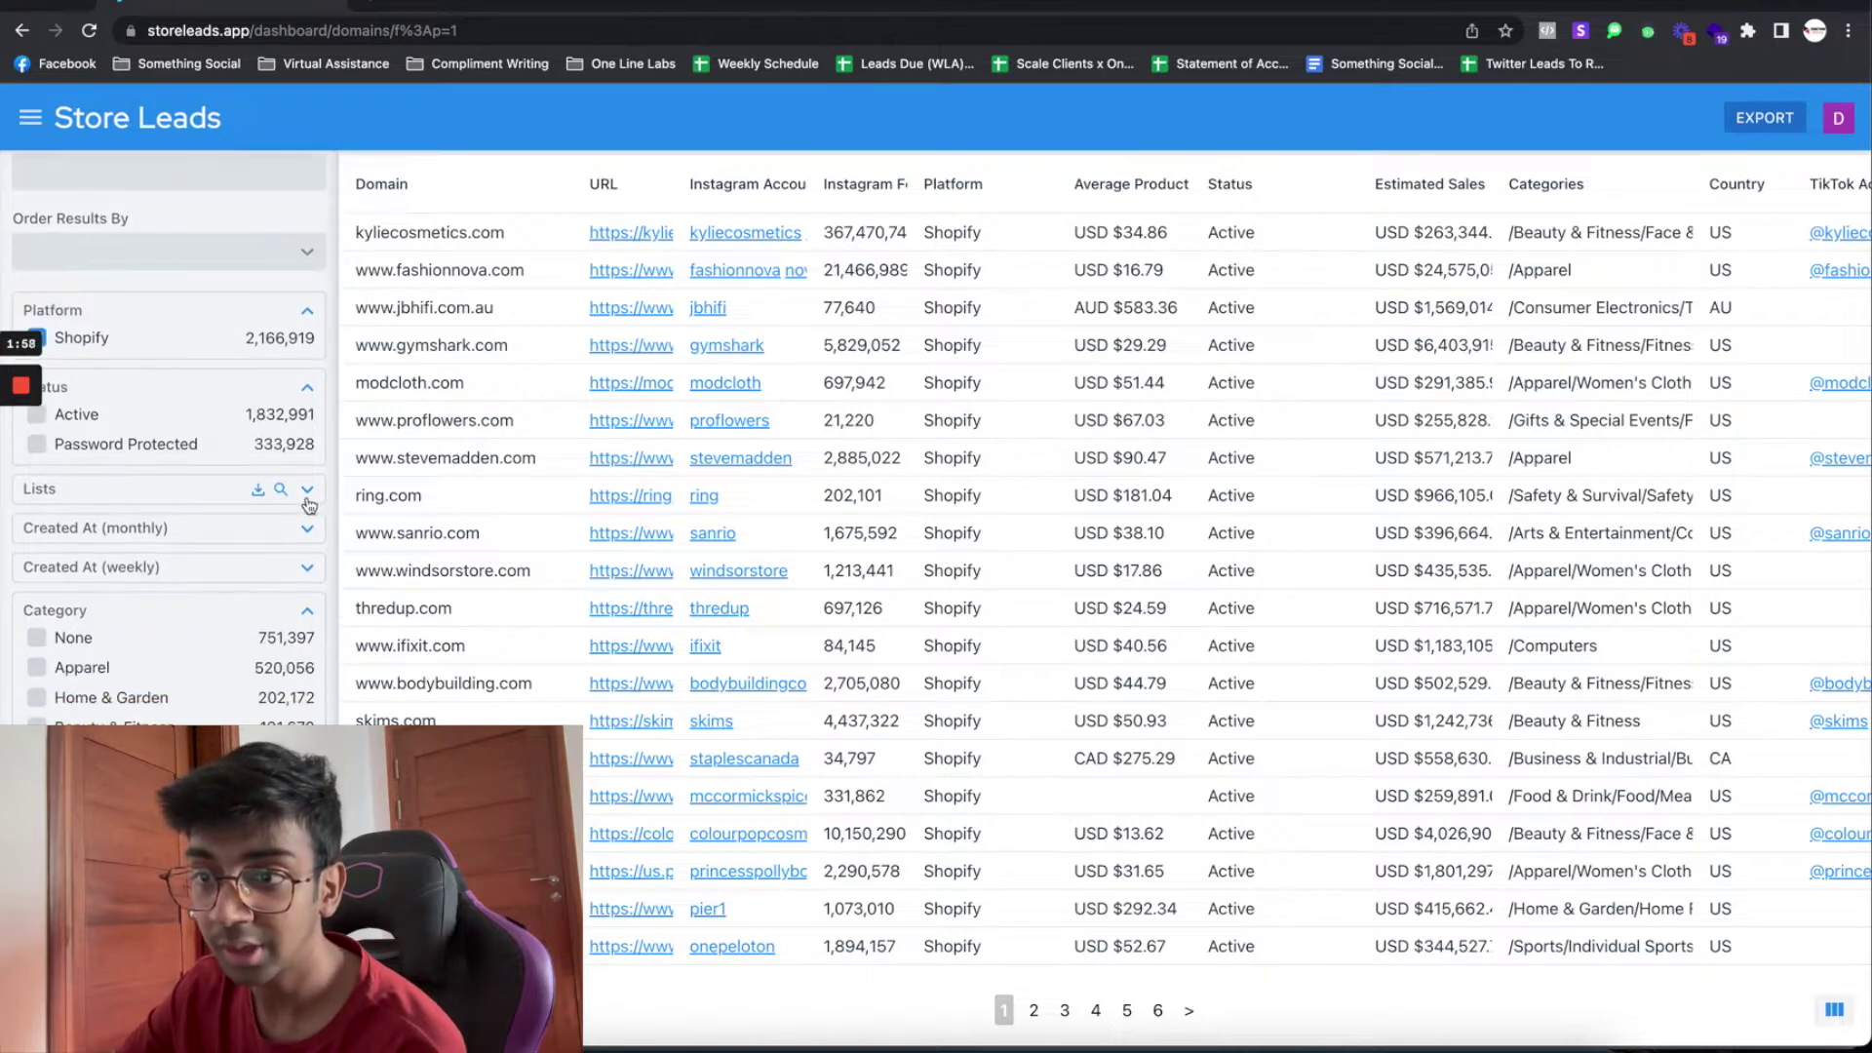
scroll(268, 635, down, 2)
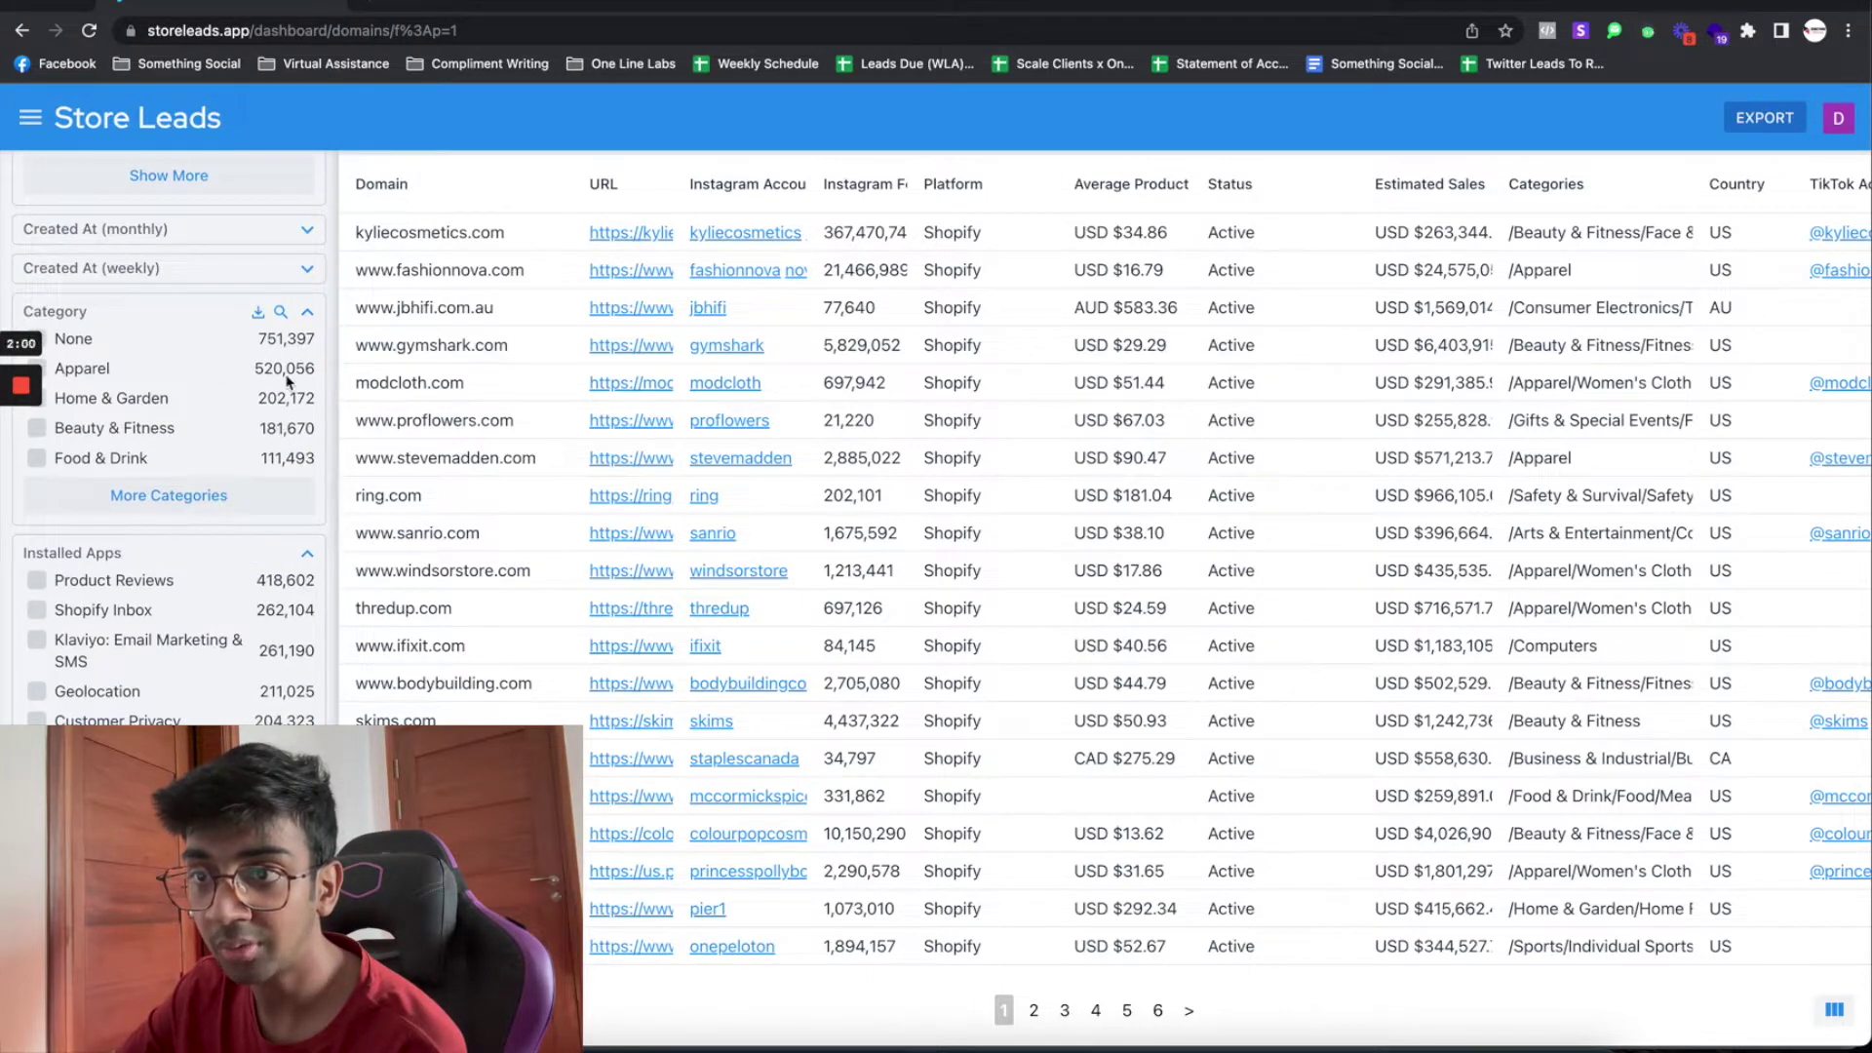
scroll(195, 383, up, 1)
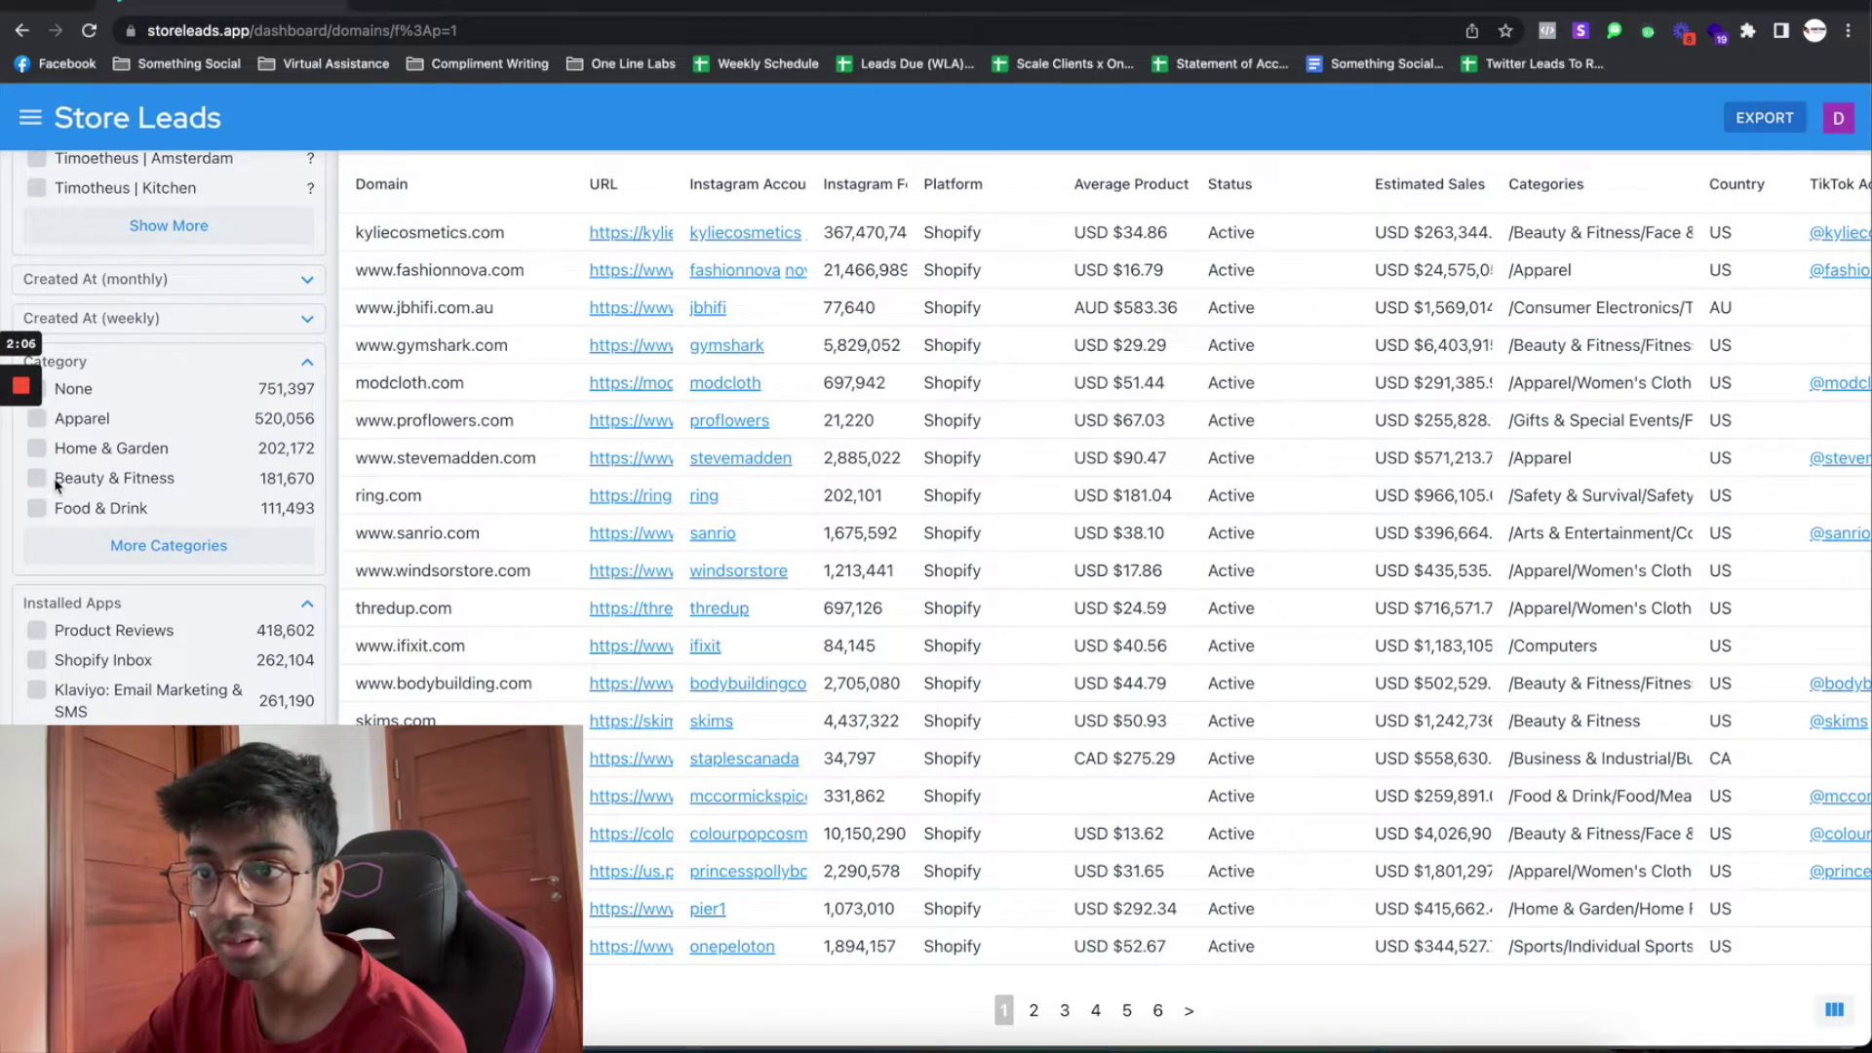
click(46, 482)
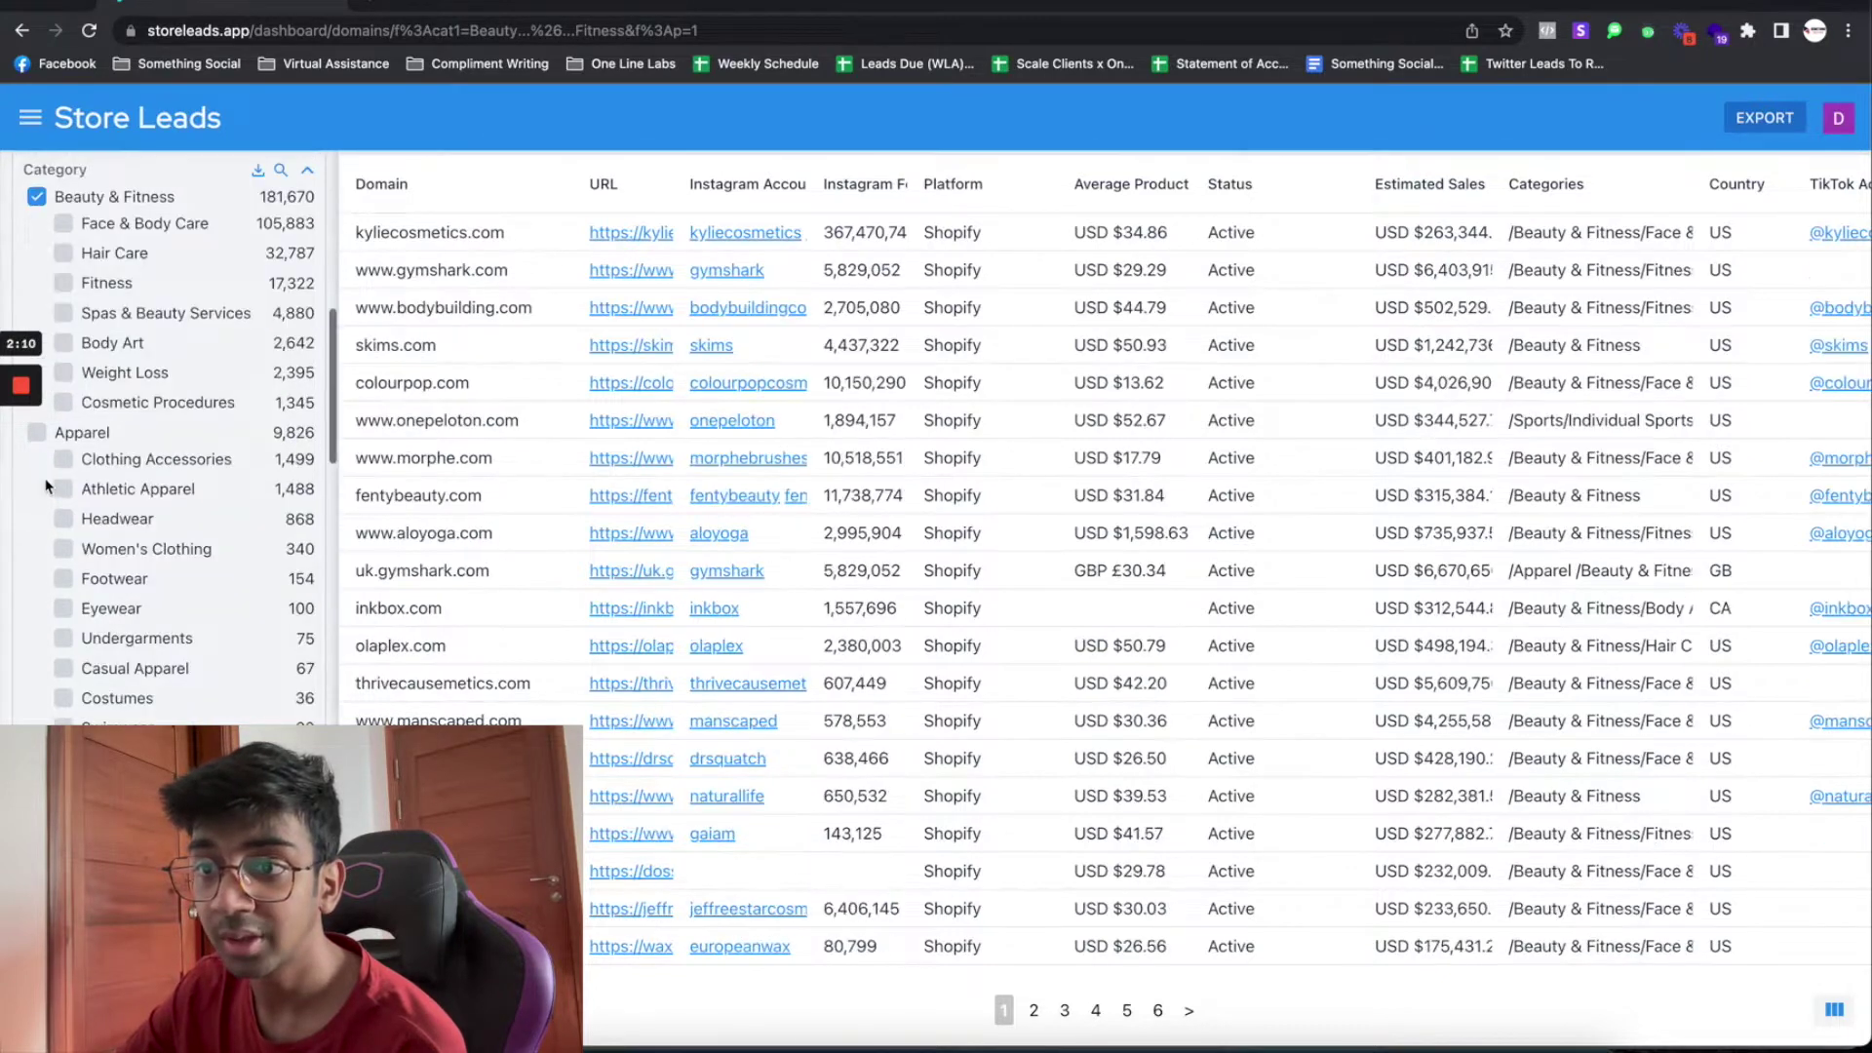
scroll(103, 385, up, 3)
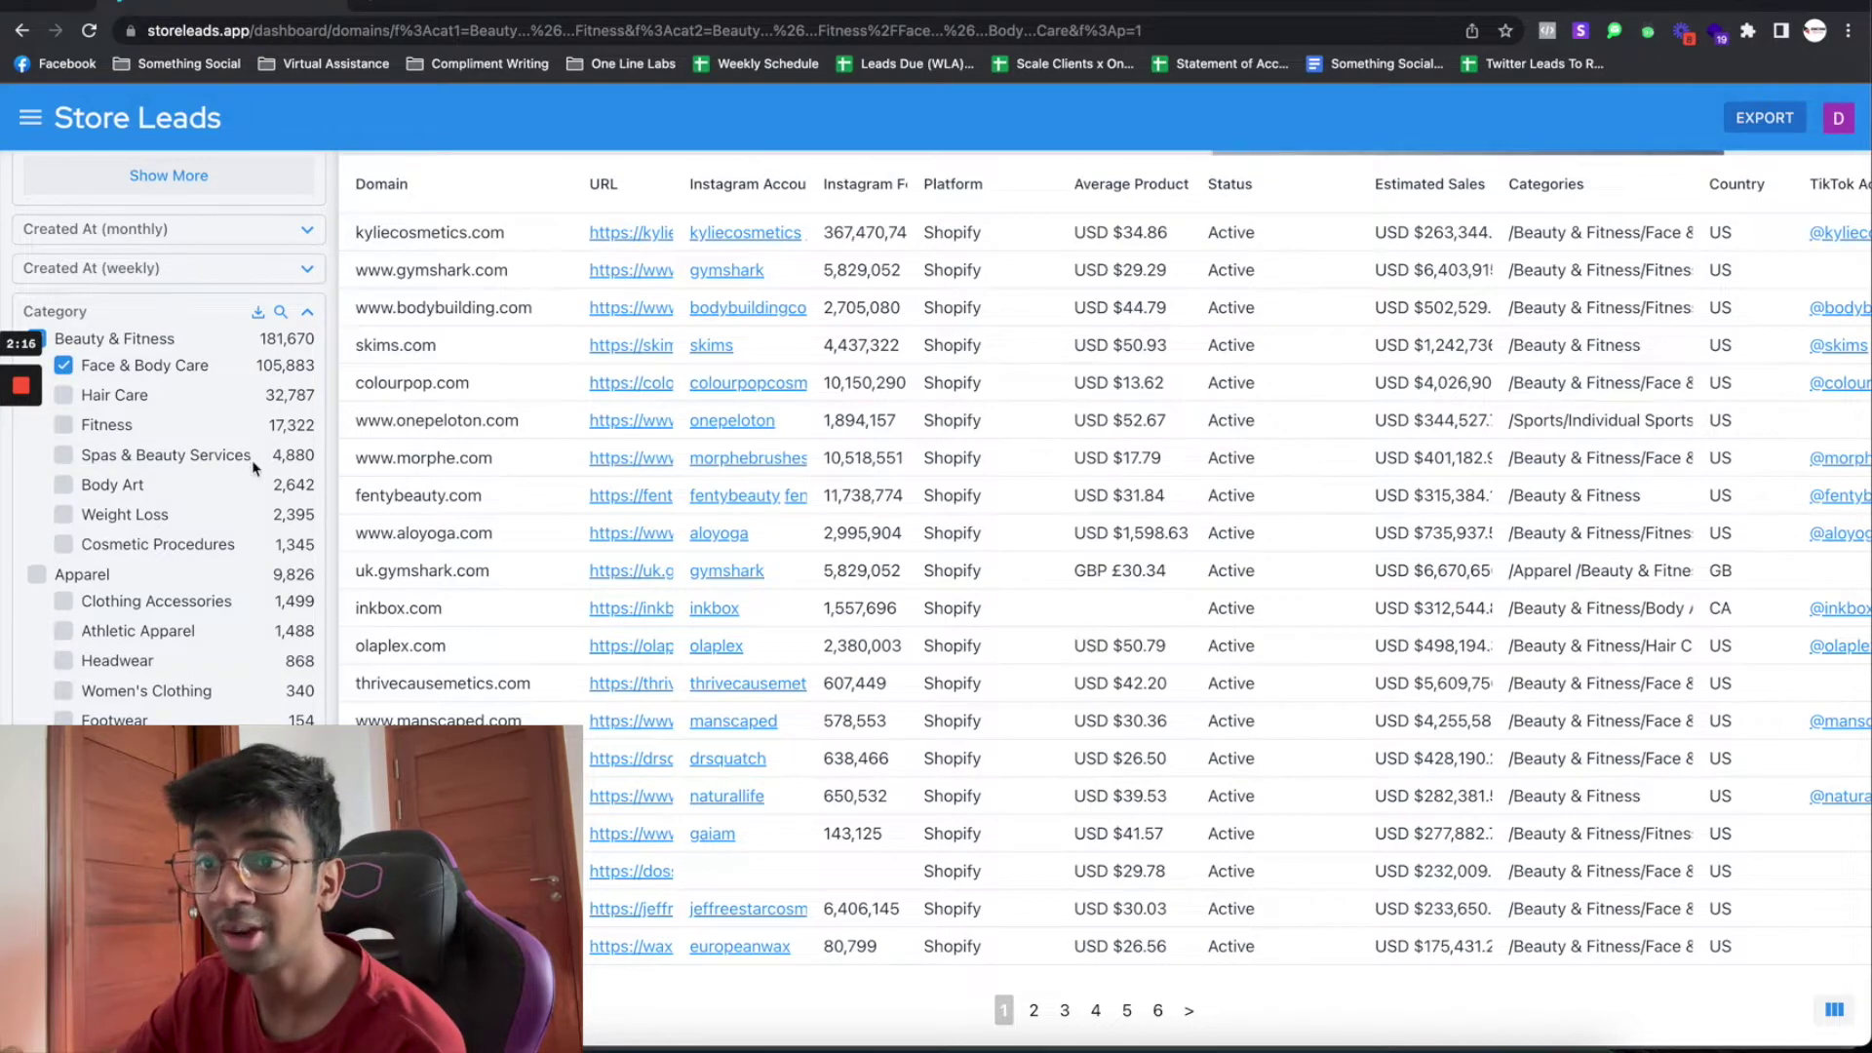
scroll(71, 291, up, 10)
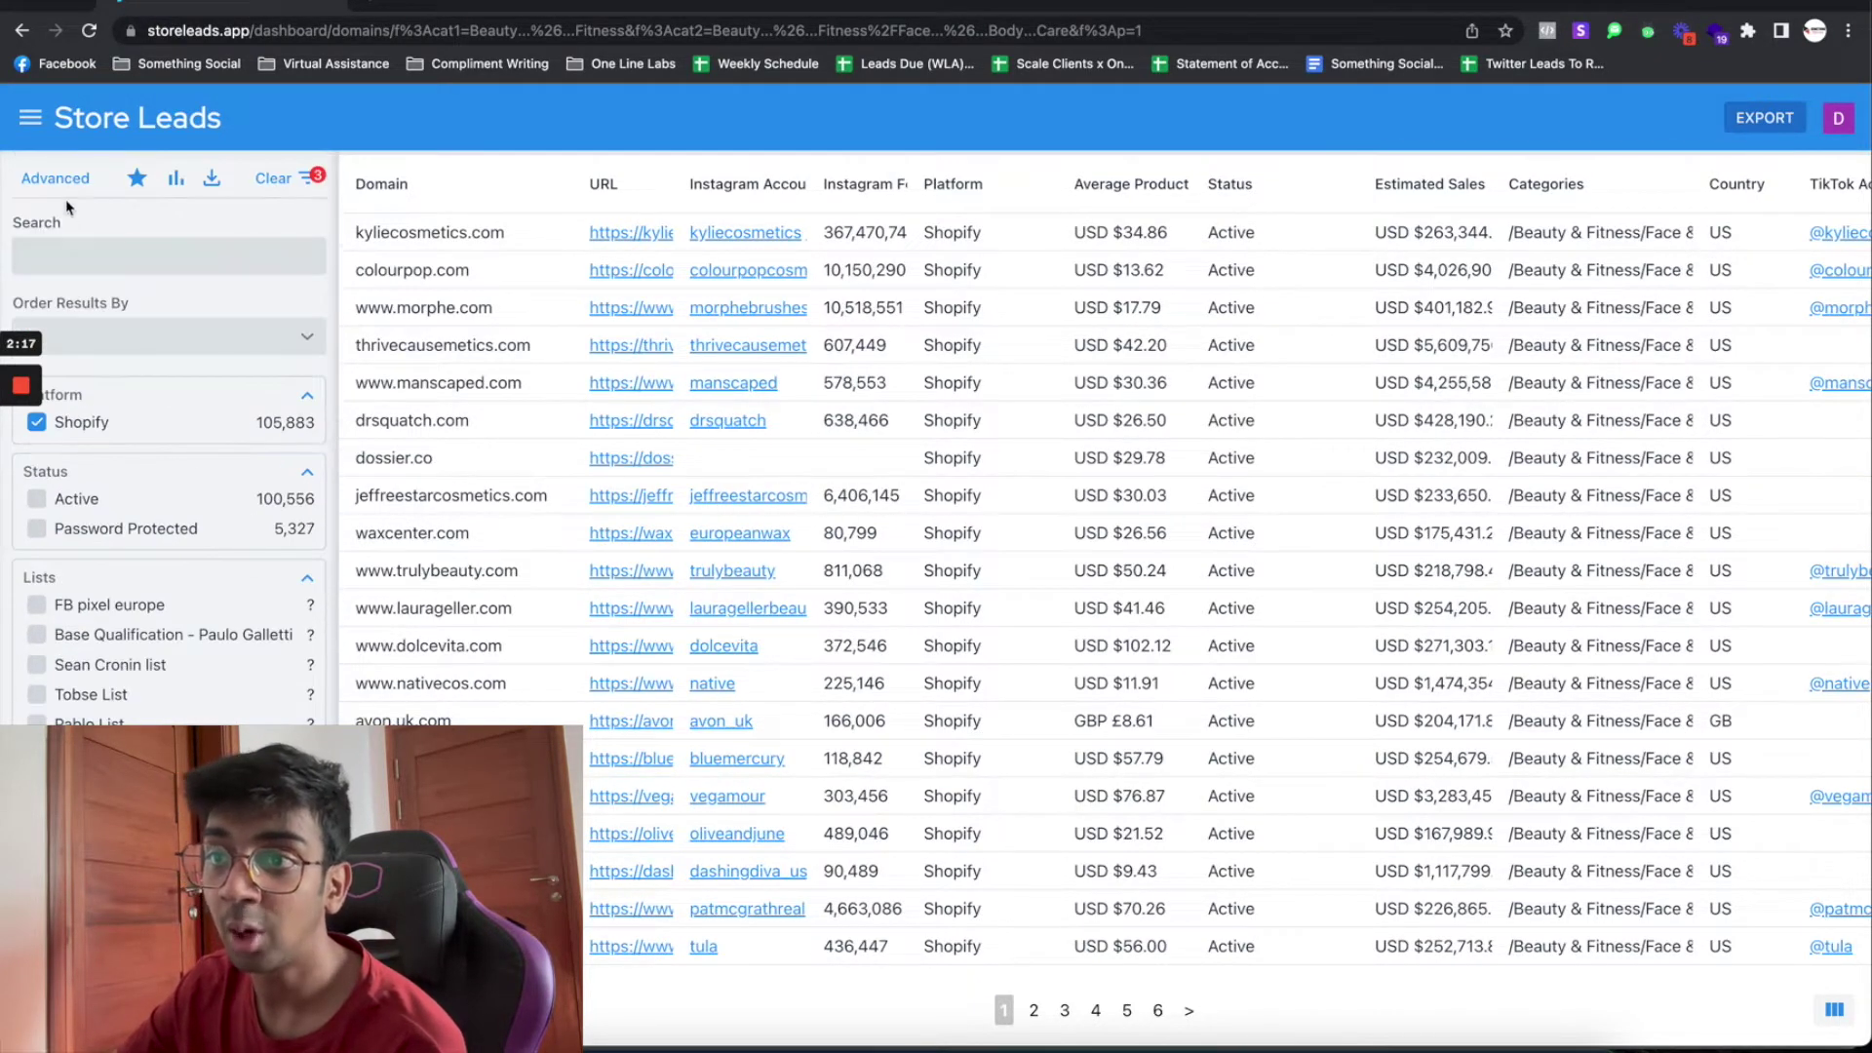
Add an advanced filter, initially setting its field to Facebook Followers
click(65, 182)
scroll(185, 507, down, 3)
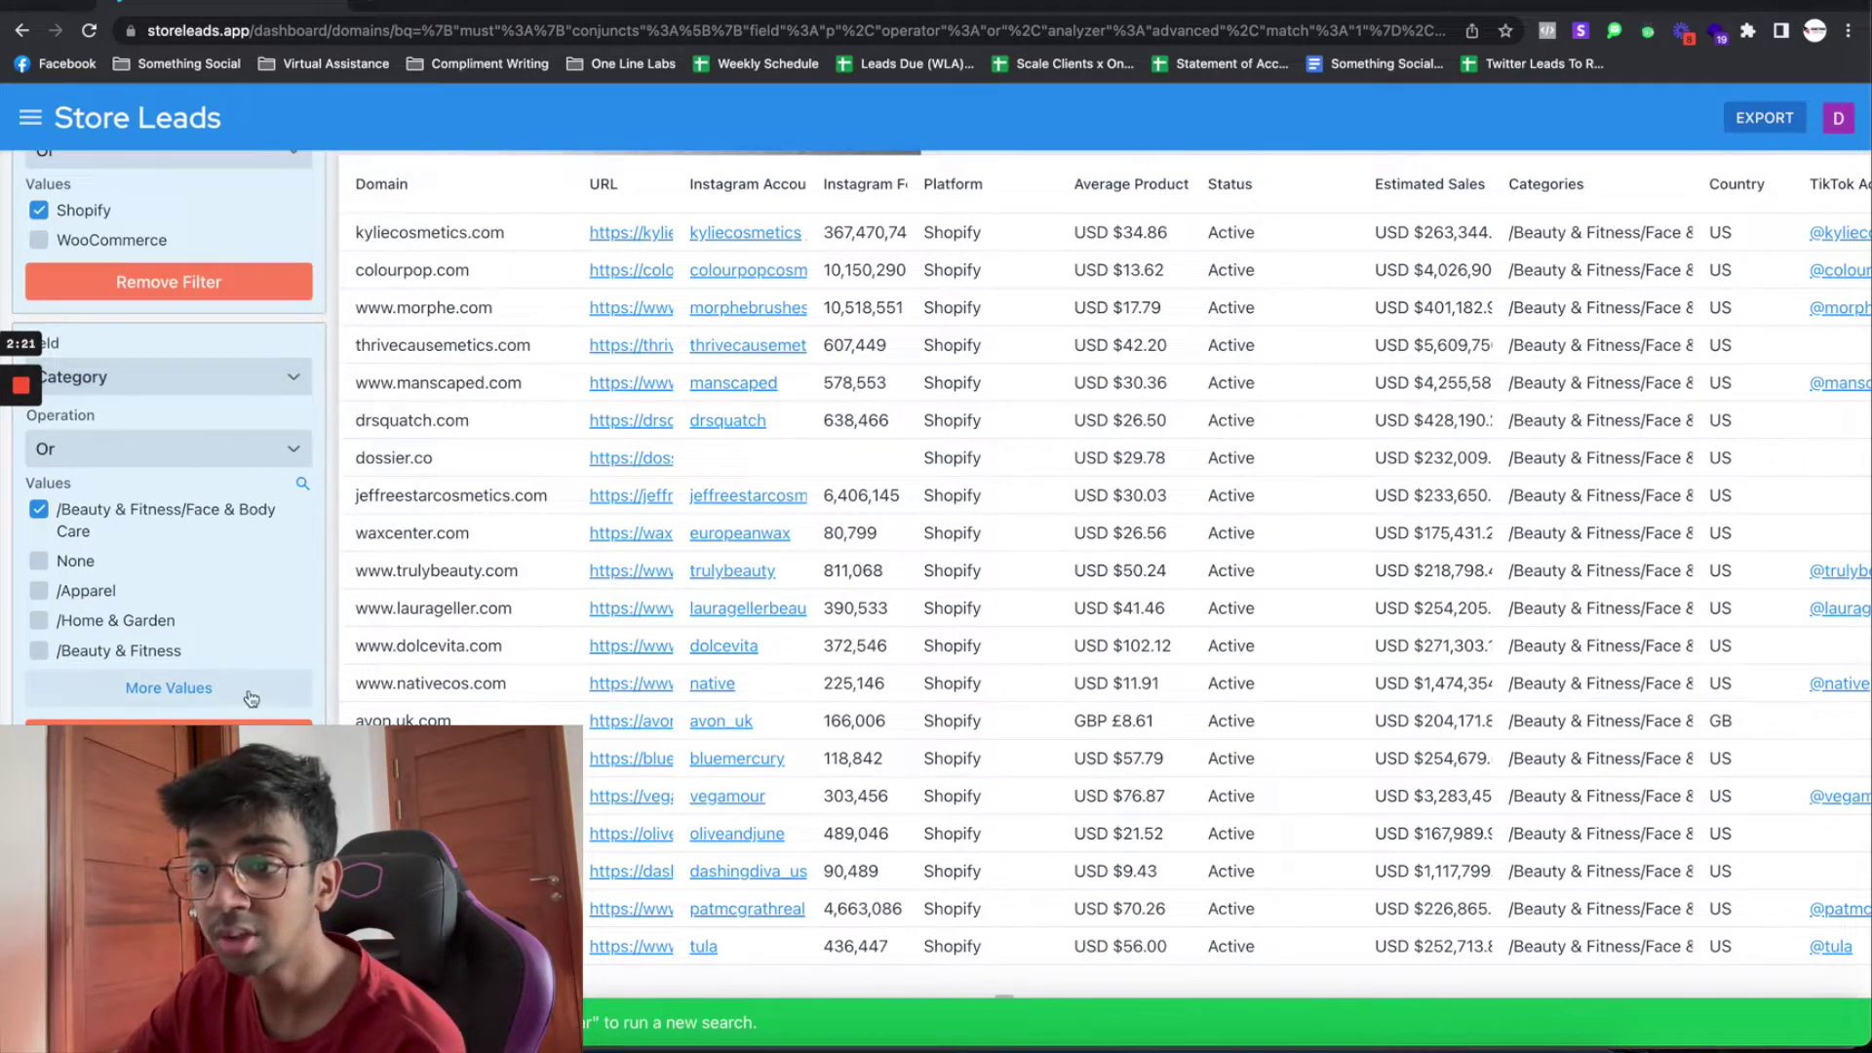
scroll(242, 700, down, 2)
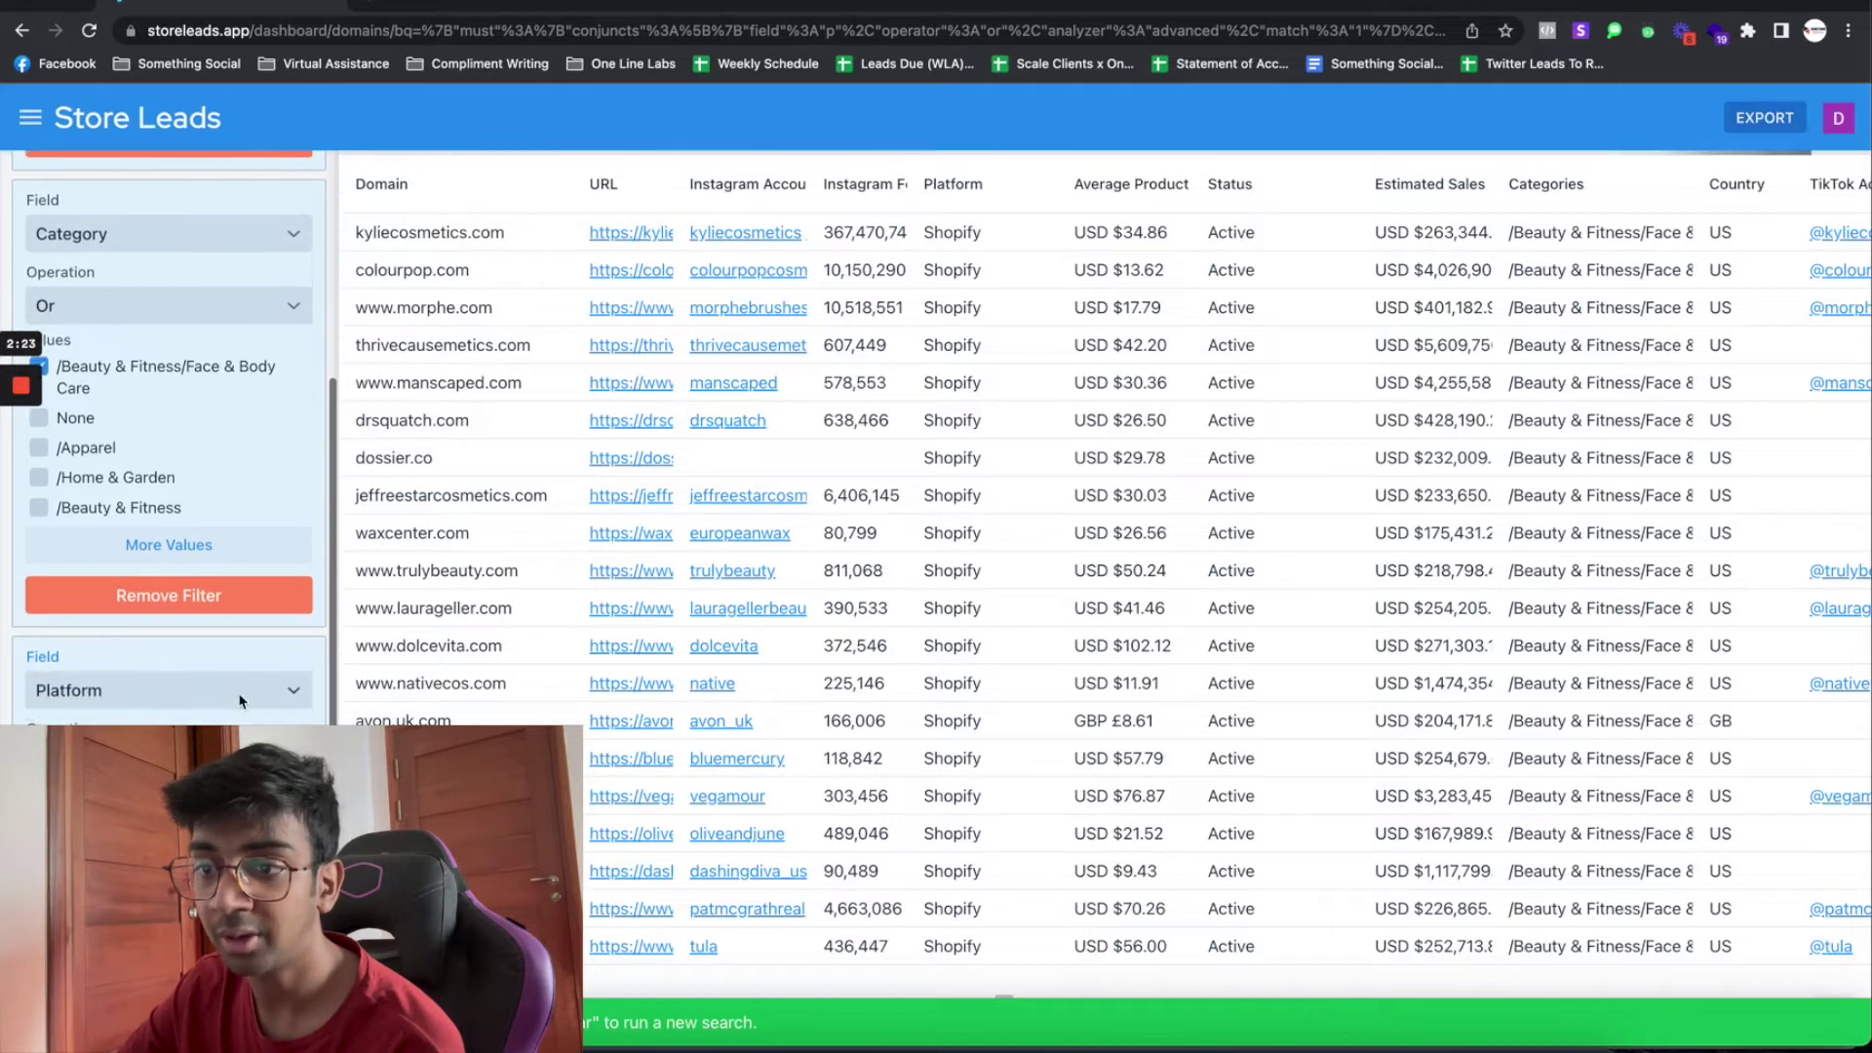
click(240, 690)
scroll(217, 349, up, 15)
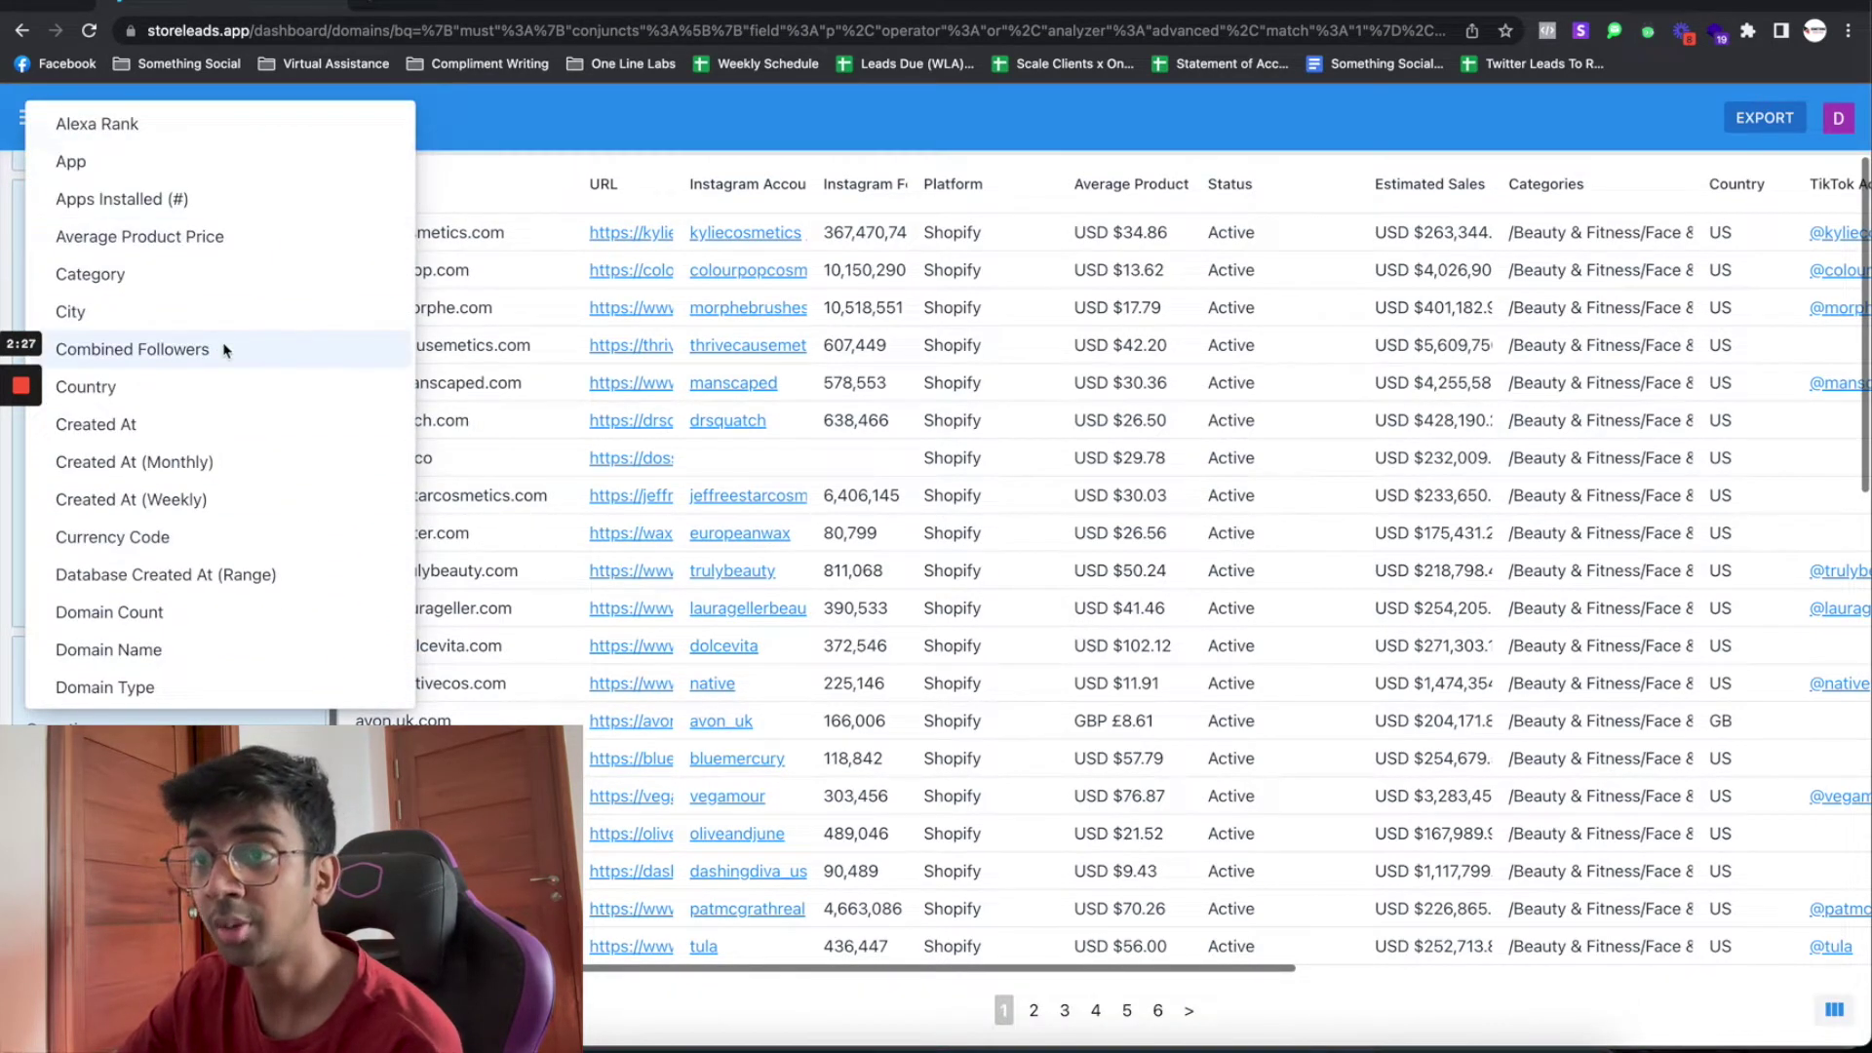
scroll(280, 414, down, 1)
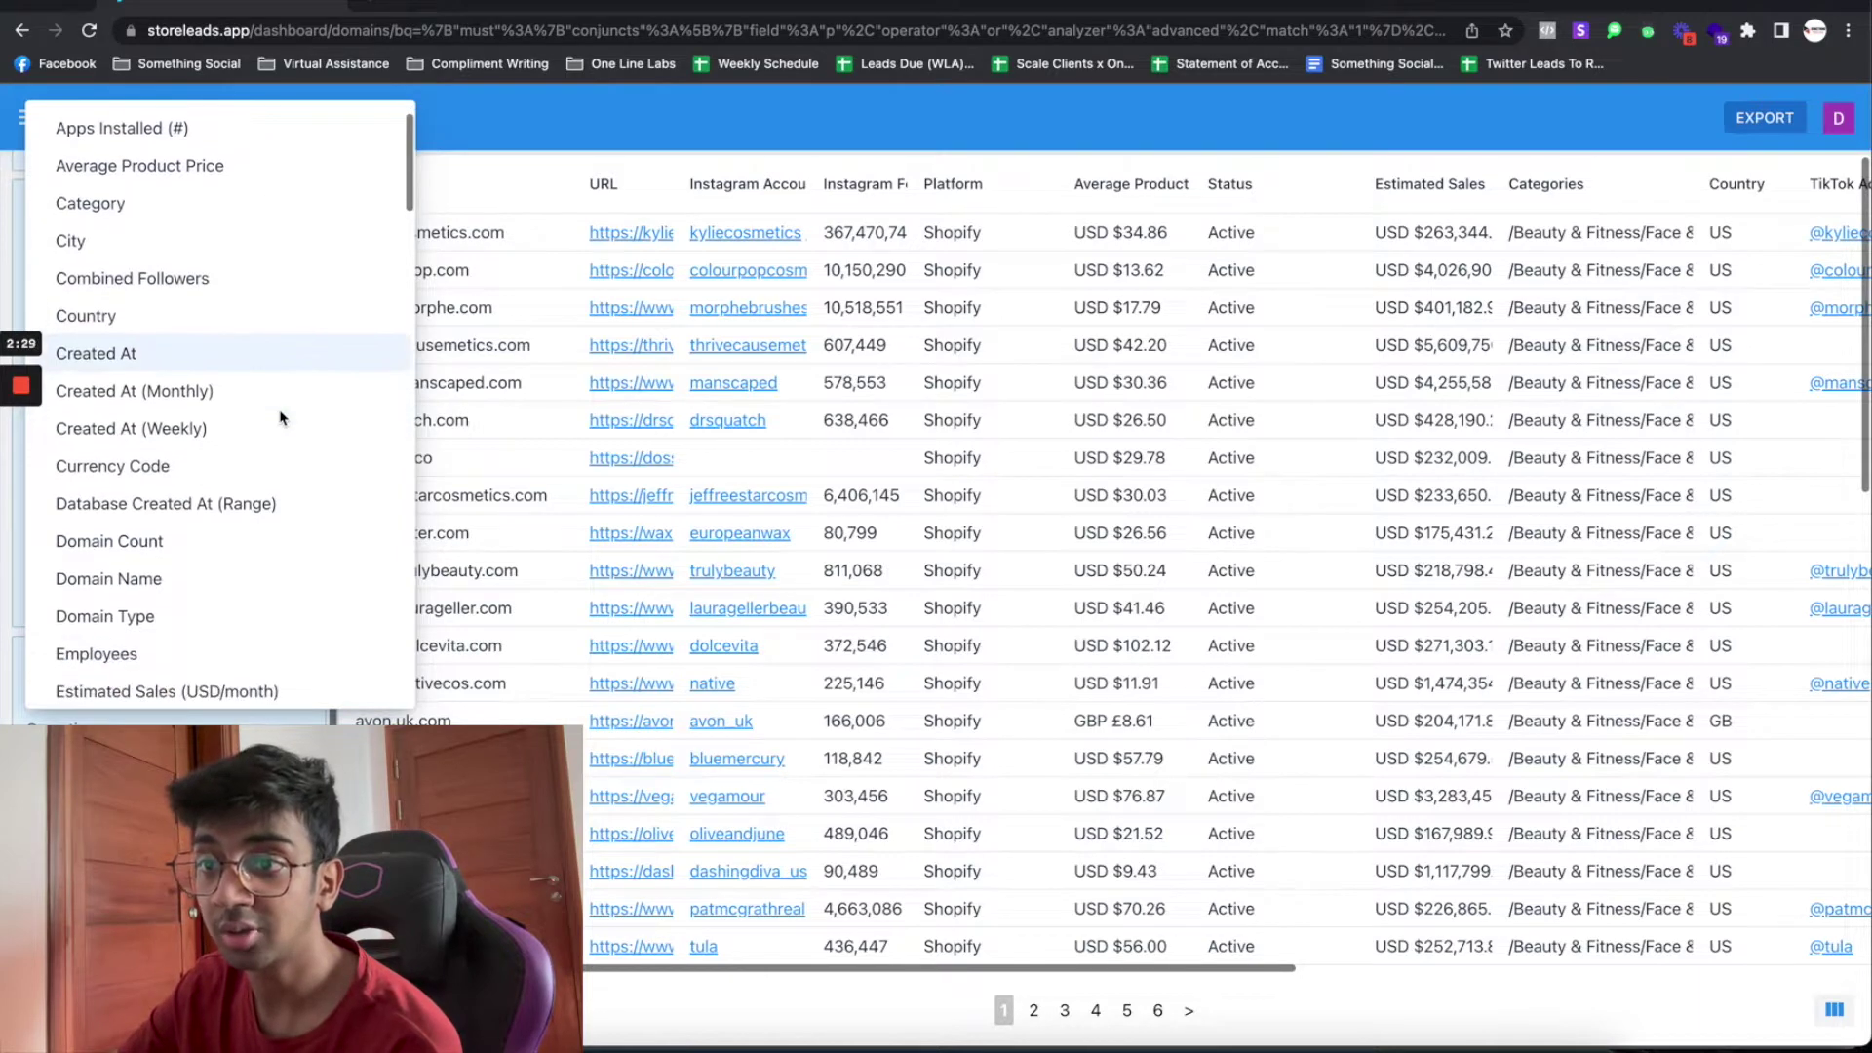
scroll(279, 418, down, 2)
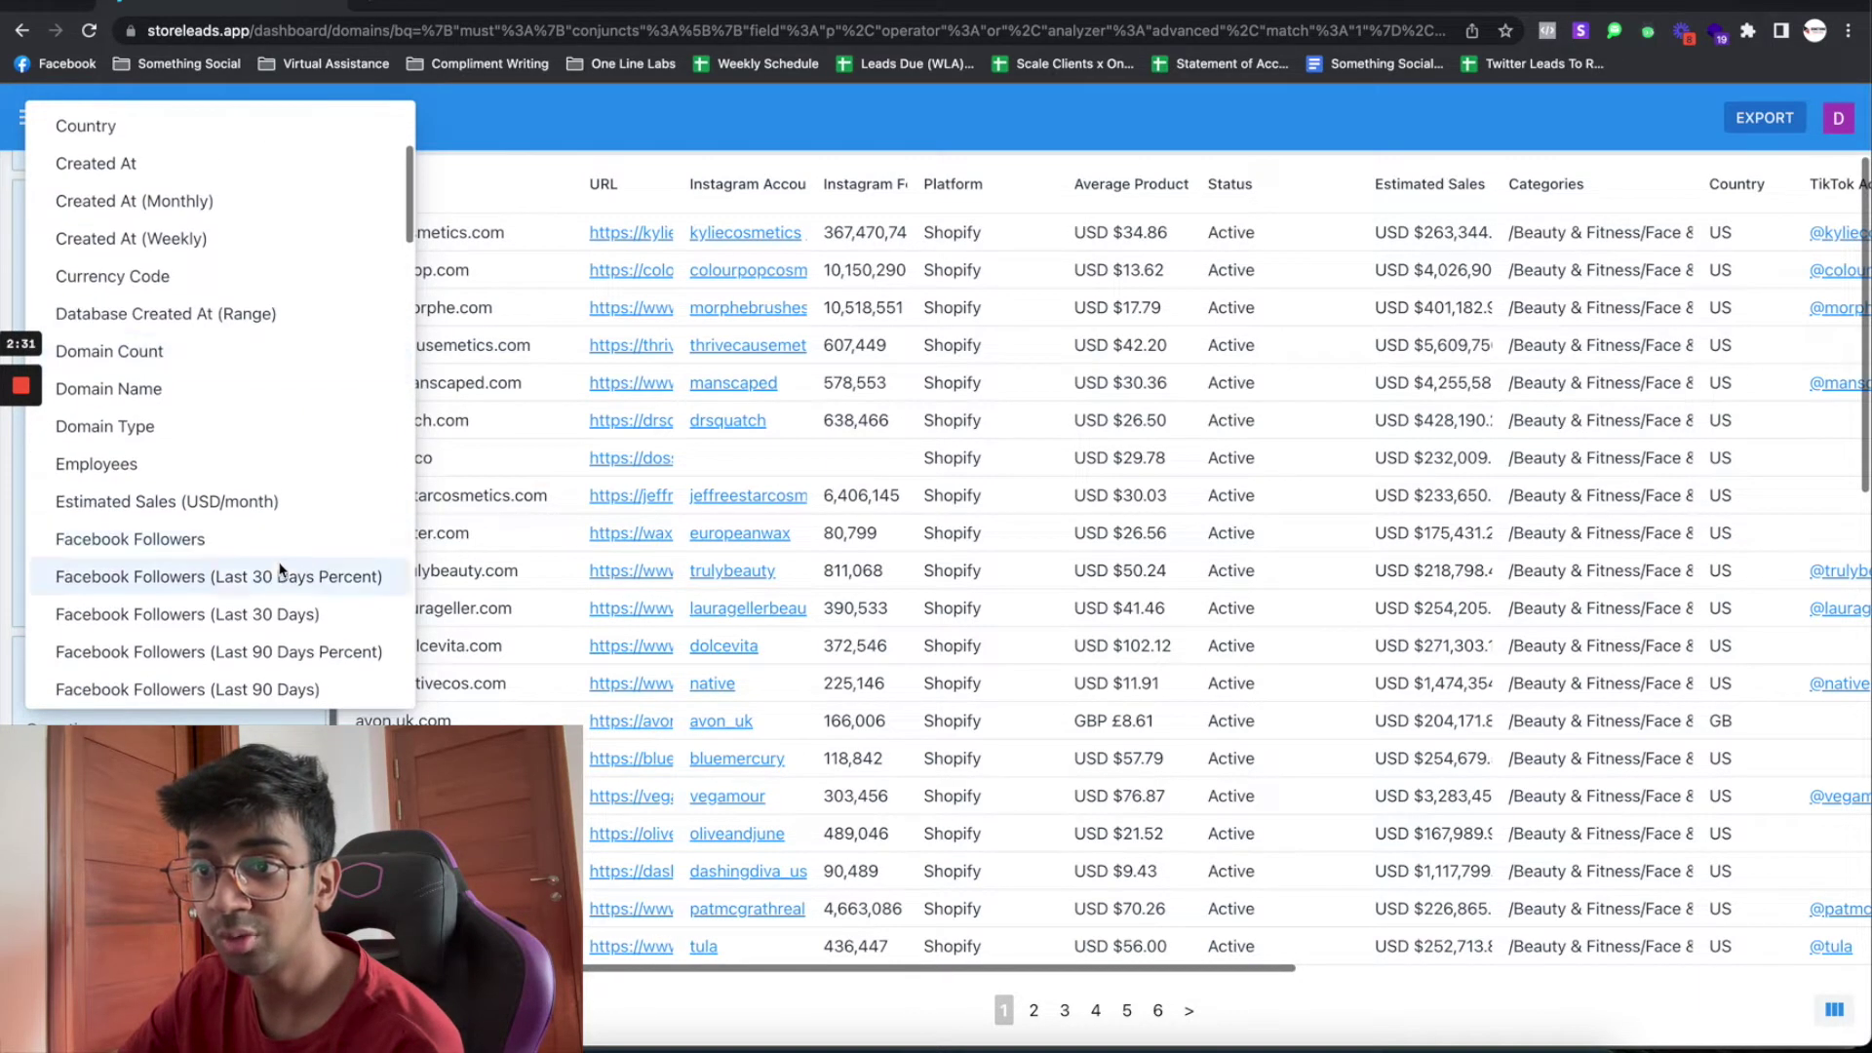
scroll(282, 571, down, 1)
click(280, 386)
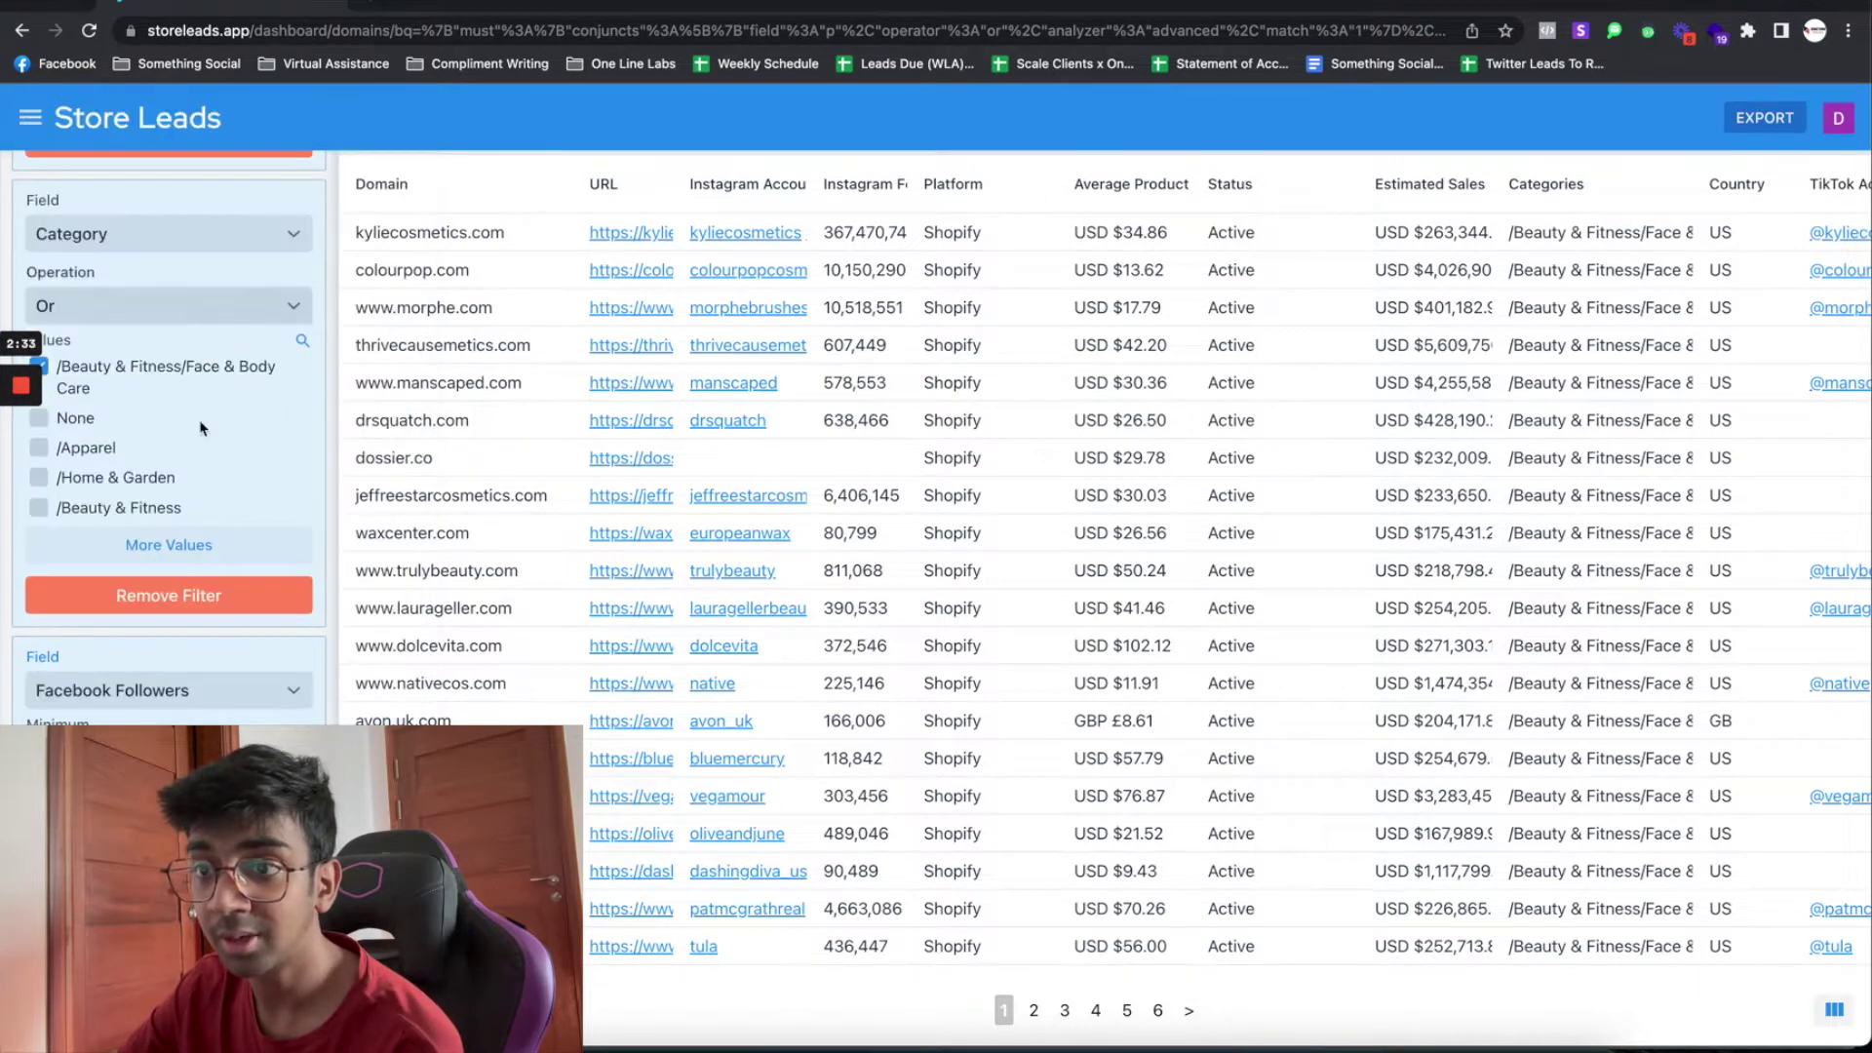
Change that filter's field to Estimated Sales (USD/month) with a $10000 minimum
click(213, 693)
click(214, 374)
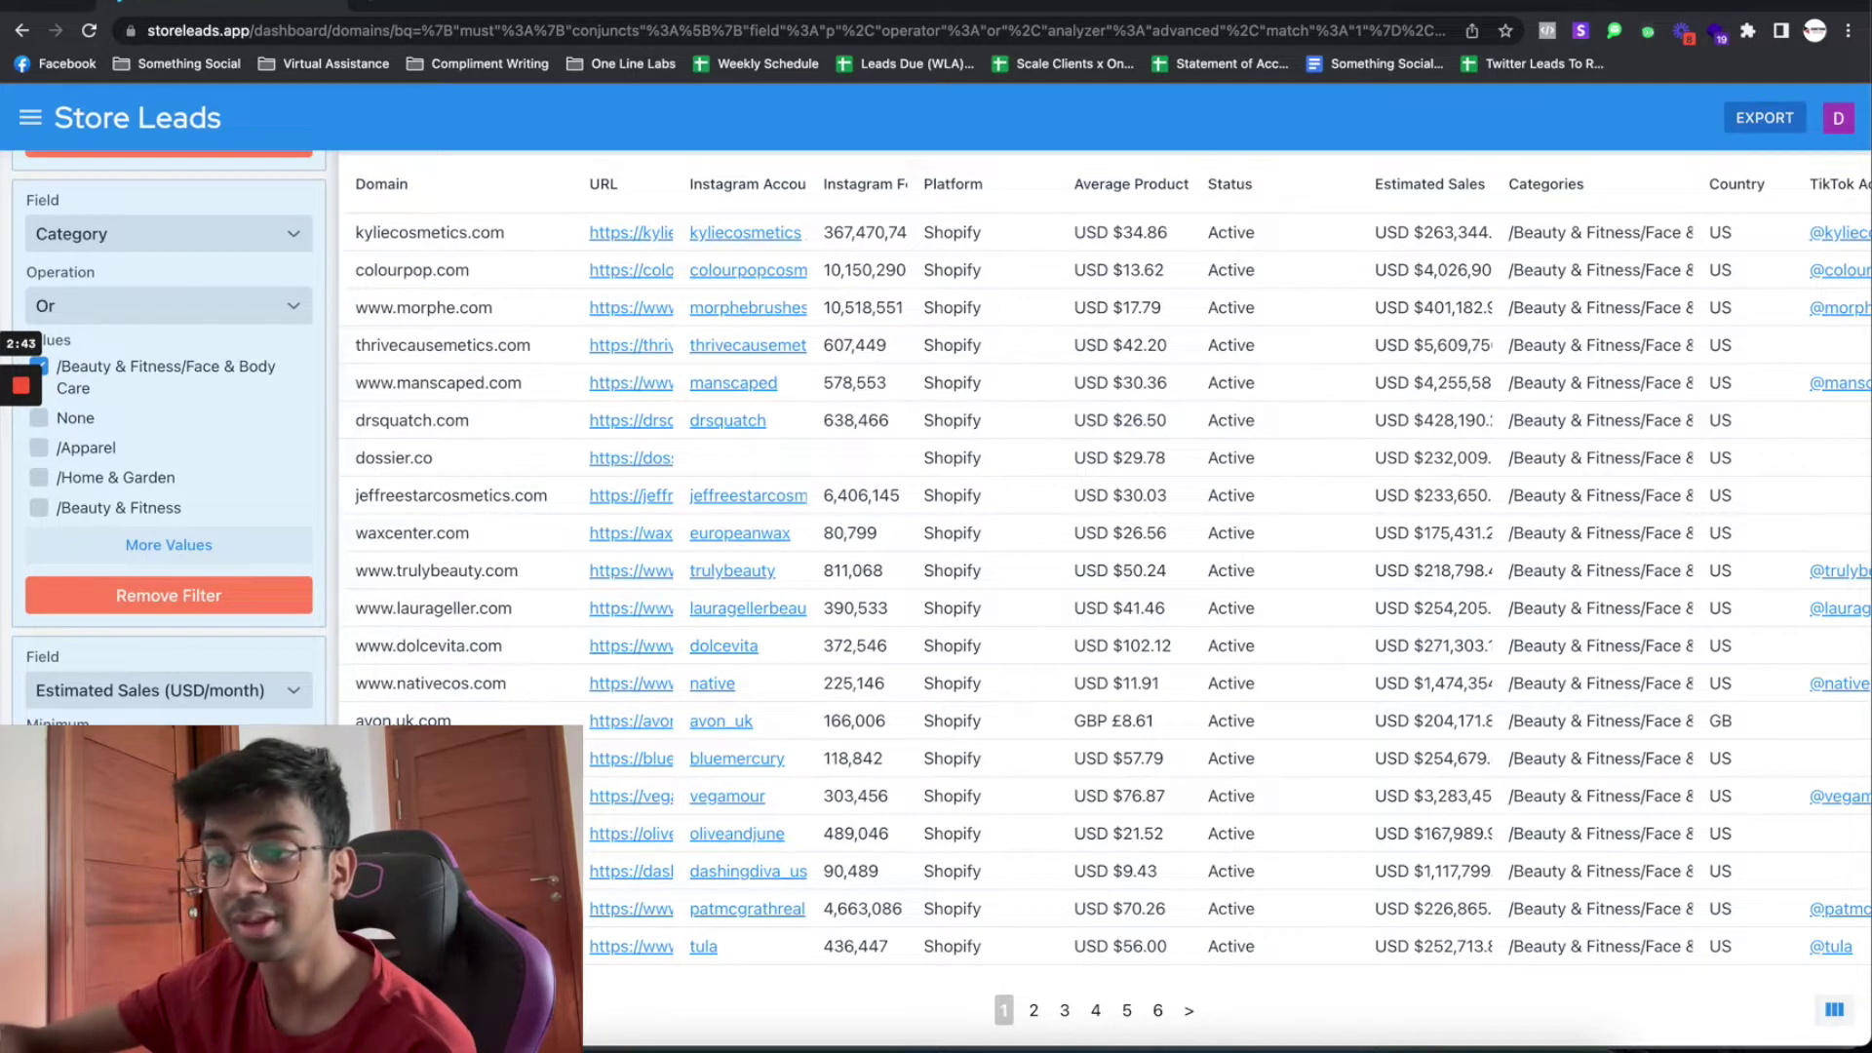
scroll(168, 439, down, 1)
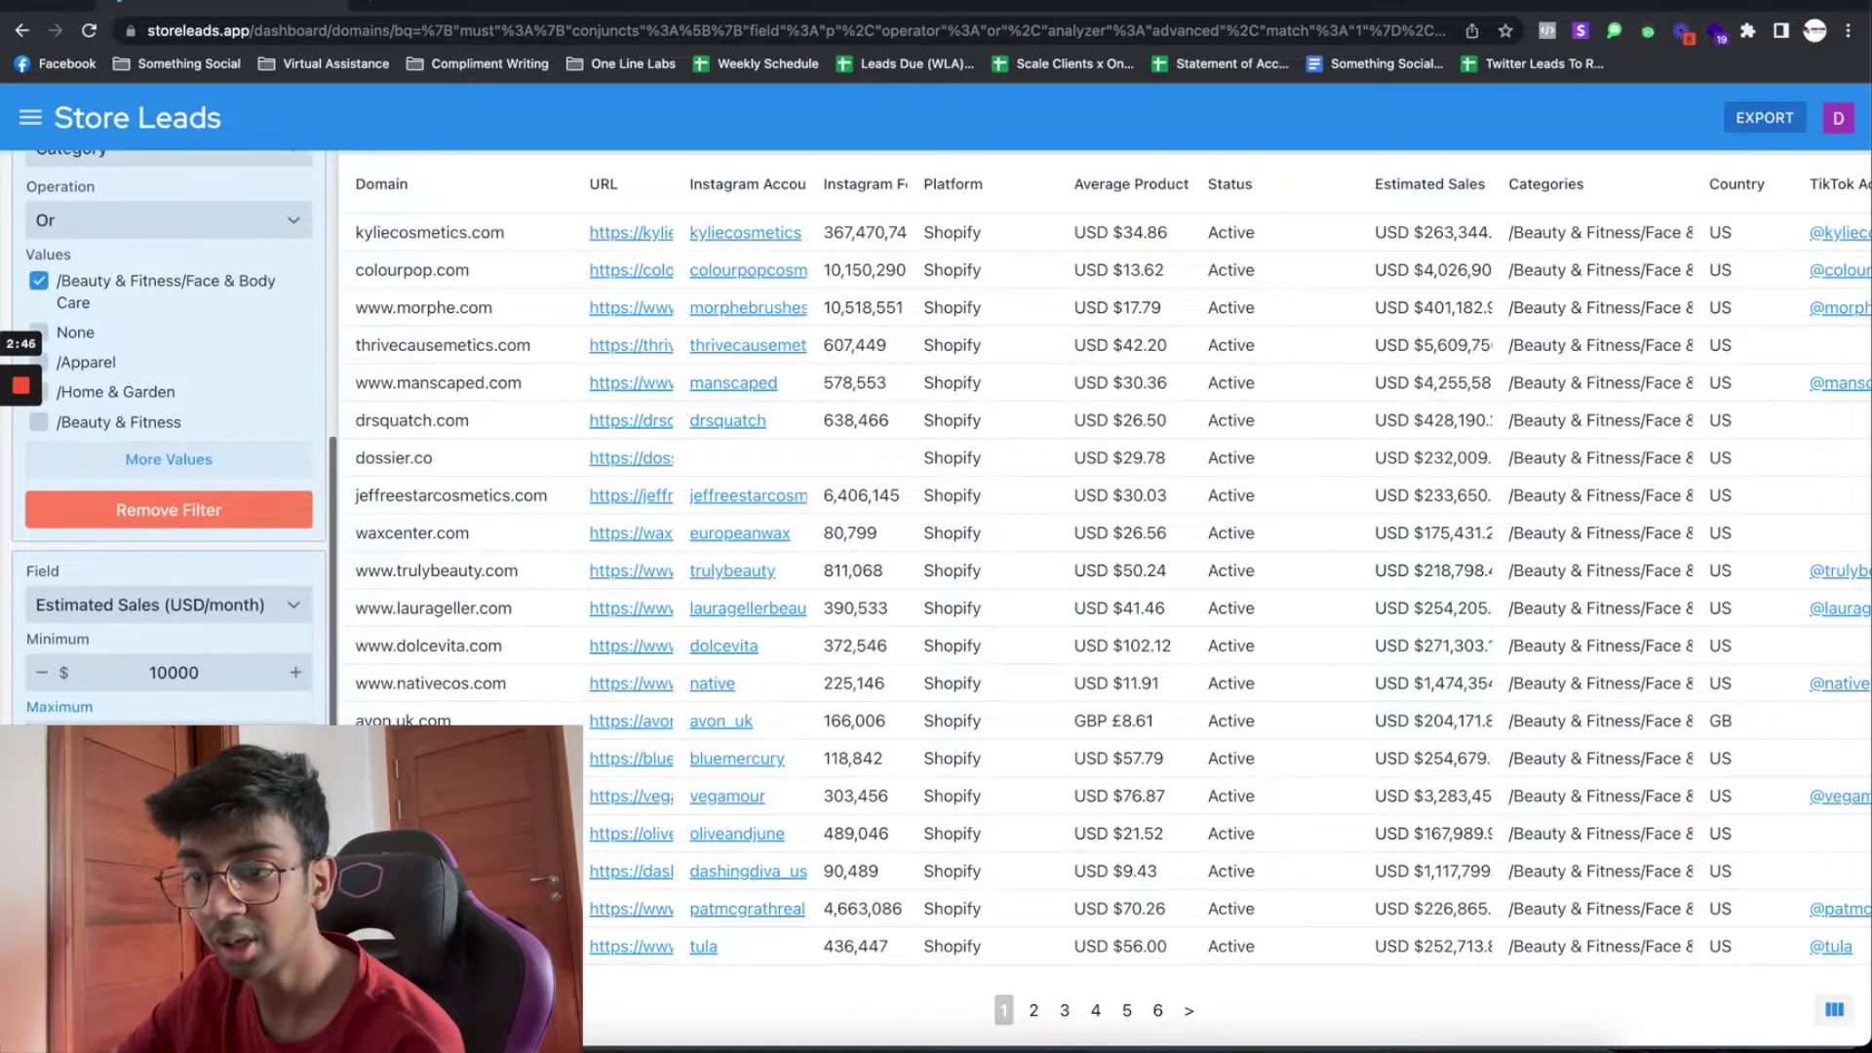
click(180, 604)
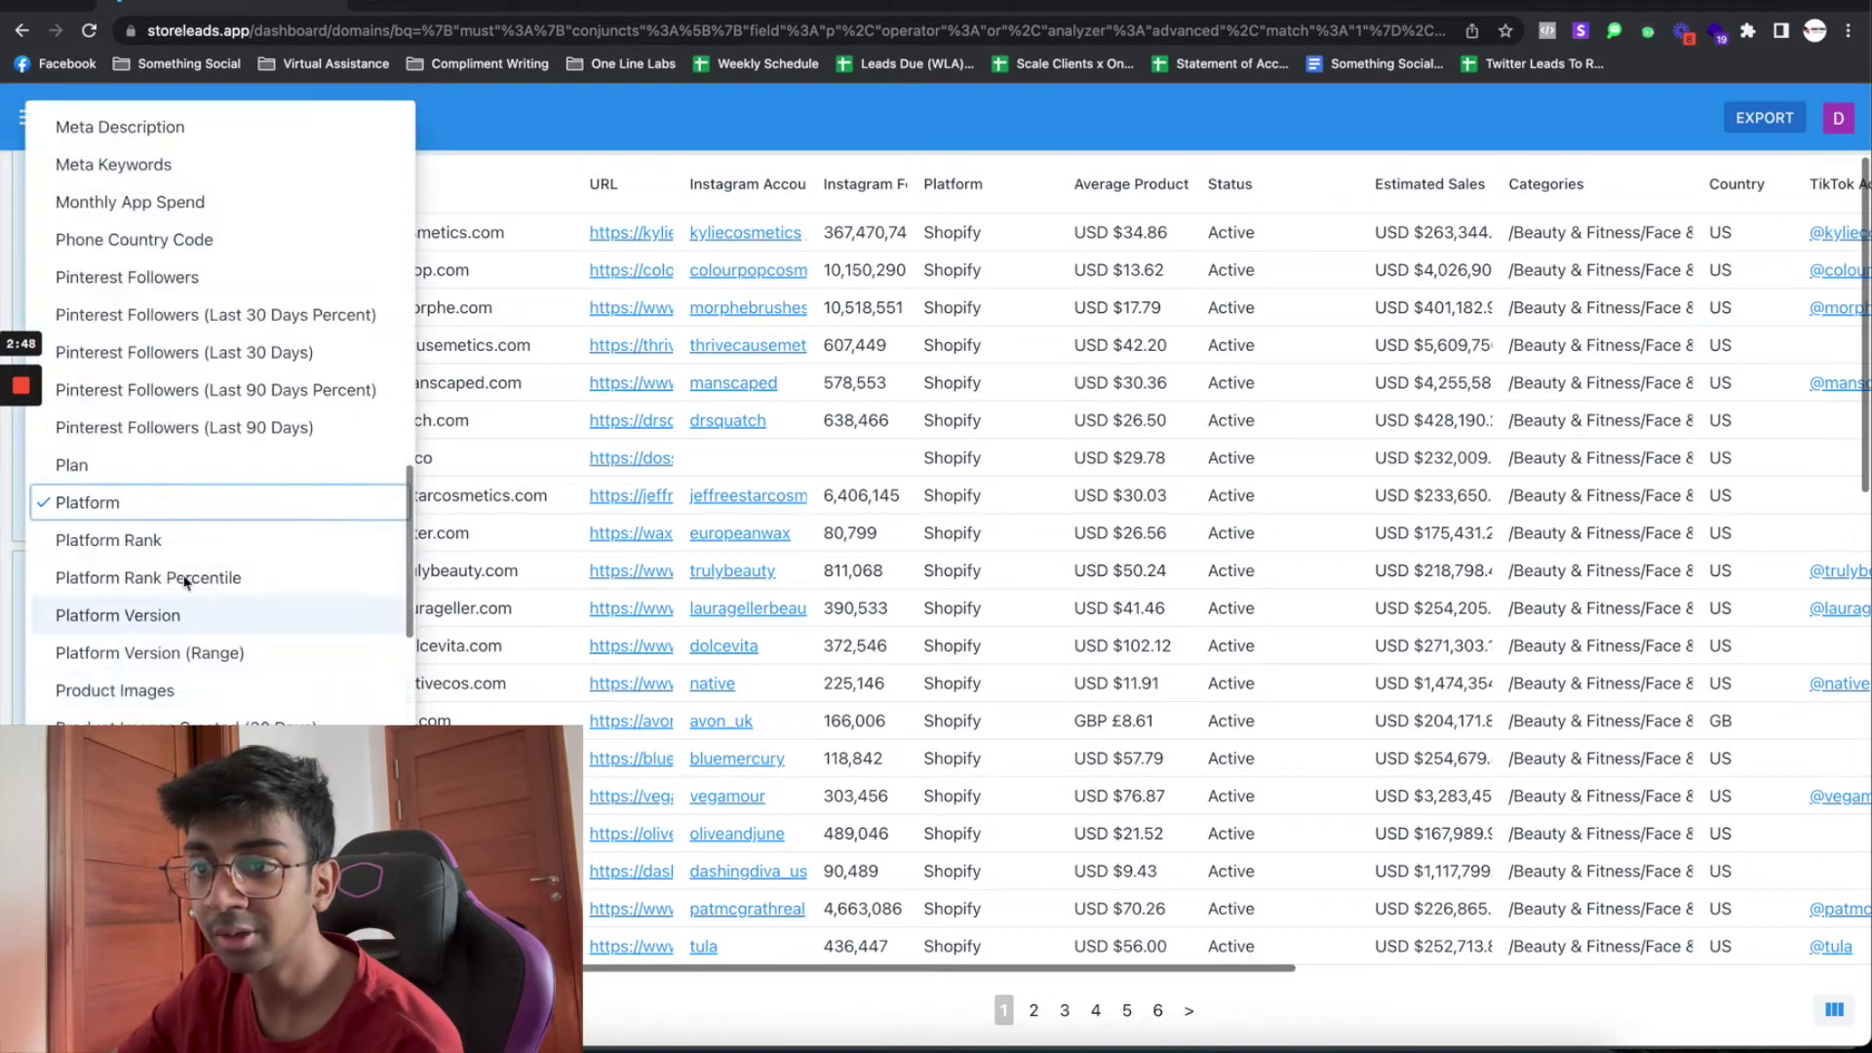
Add an Instagram Followers filter with minimum 5000 and maximum 250000
scroll(182, 580, down, 1)
scroll(182, 583, down, 8)
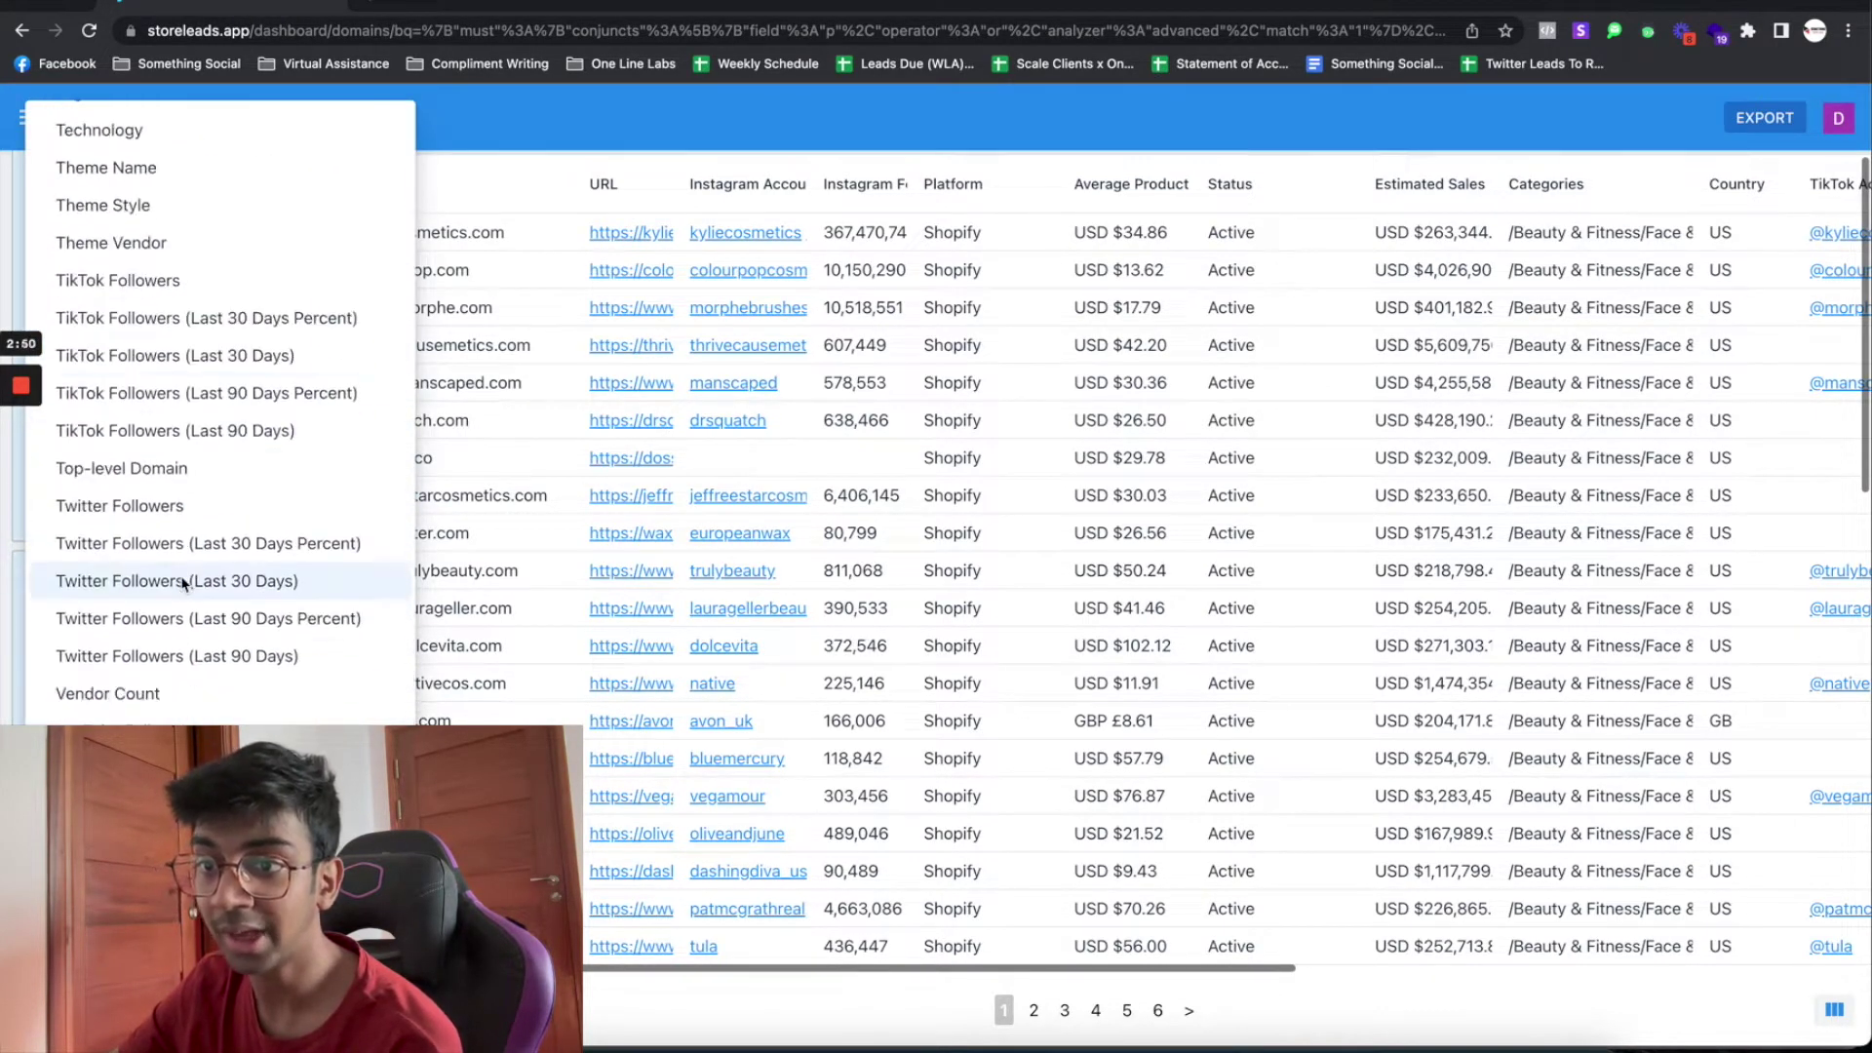
scroll(182, 582, up, 10)
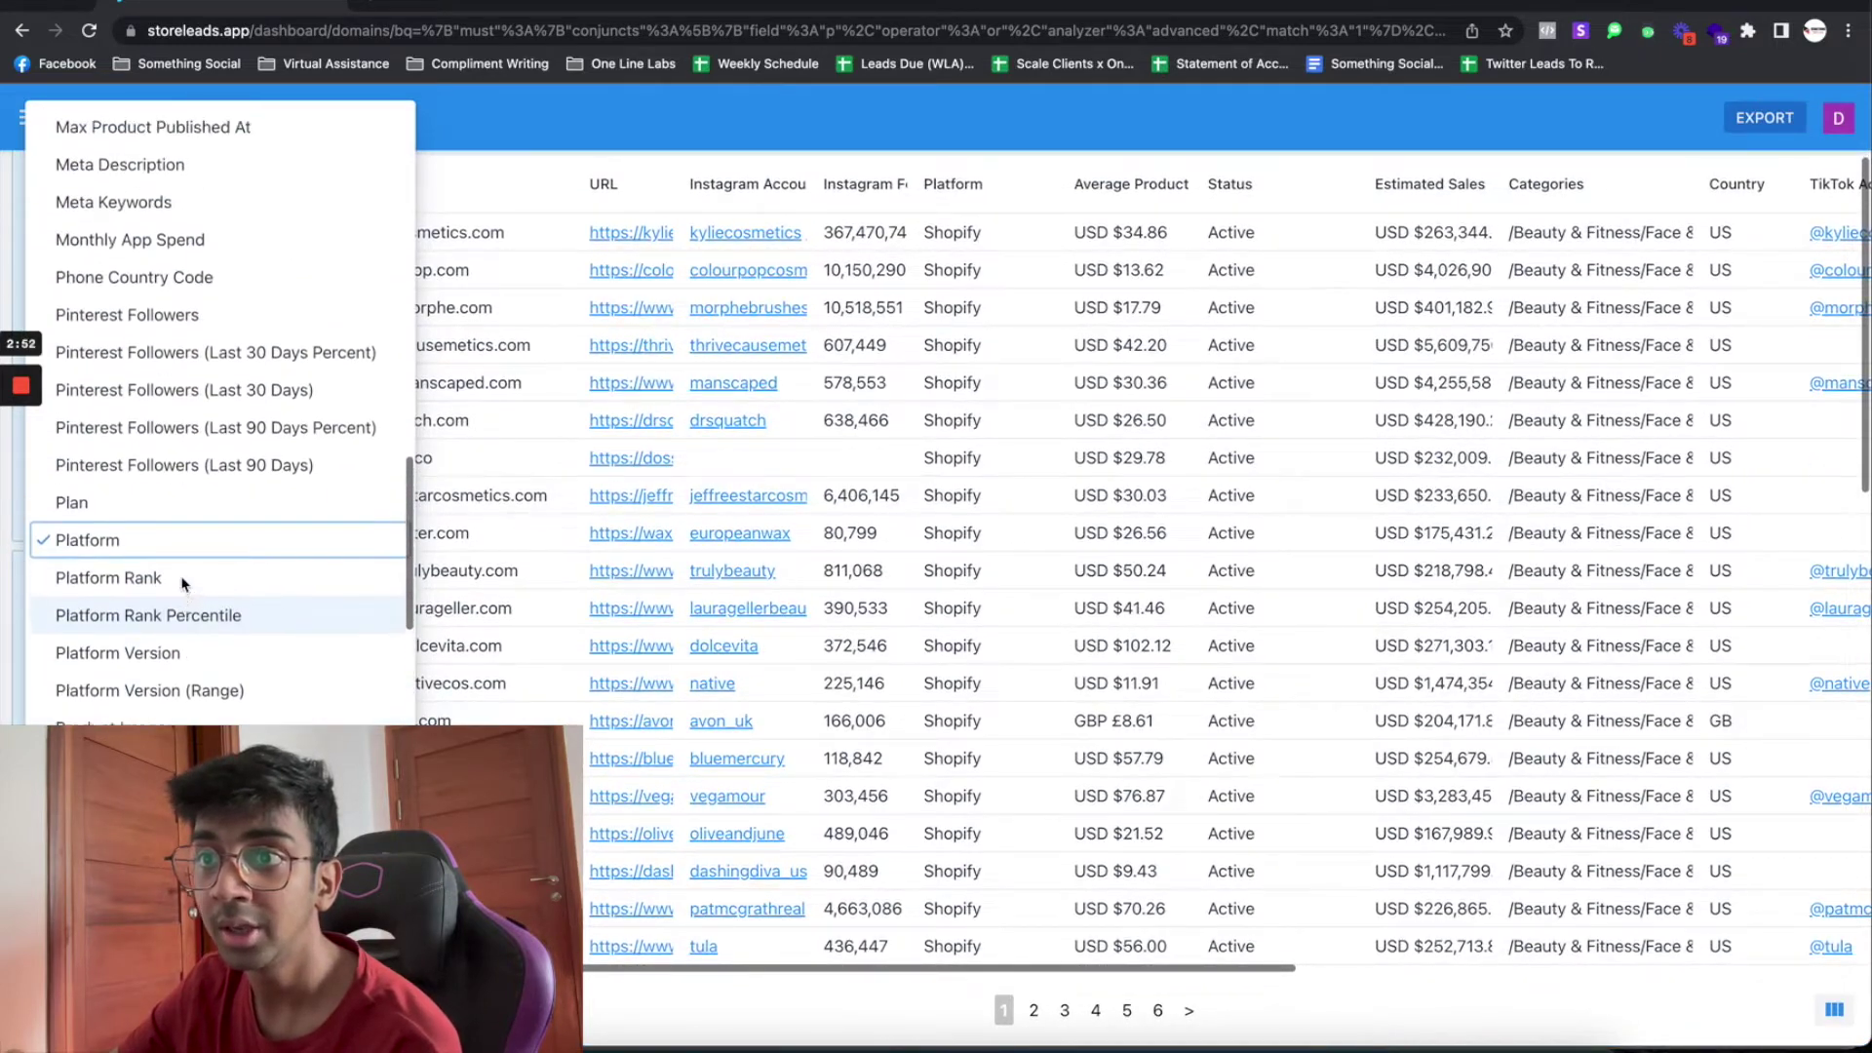
scroll(183, 583, up, 5)
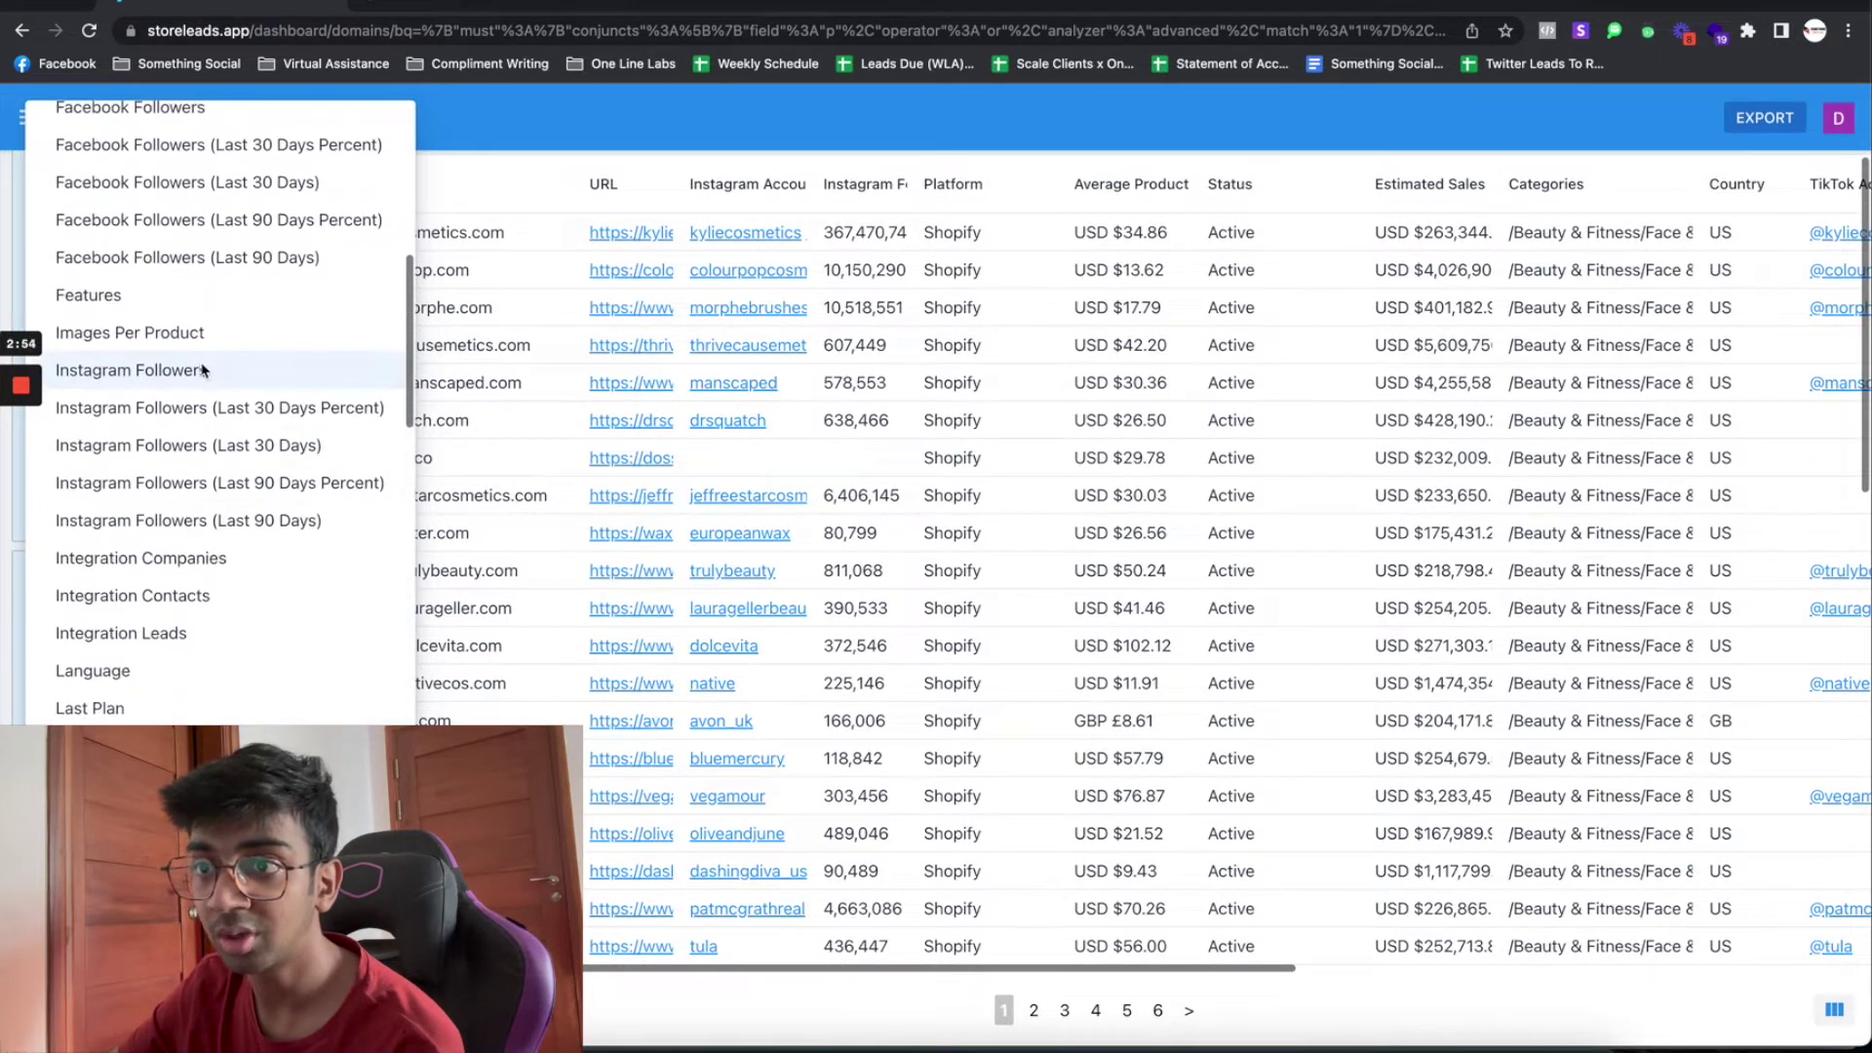
key(Escape)
scroll(169, 439, down, 3)
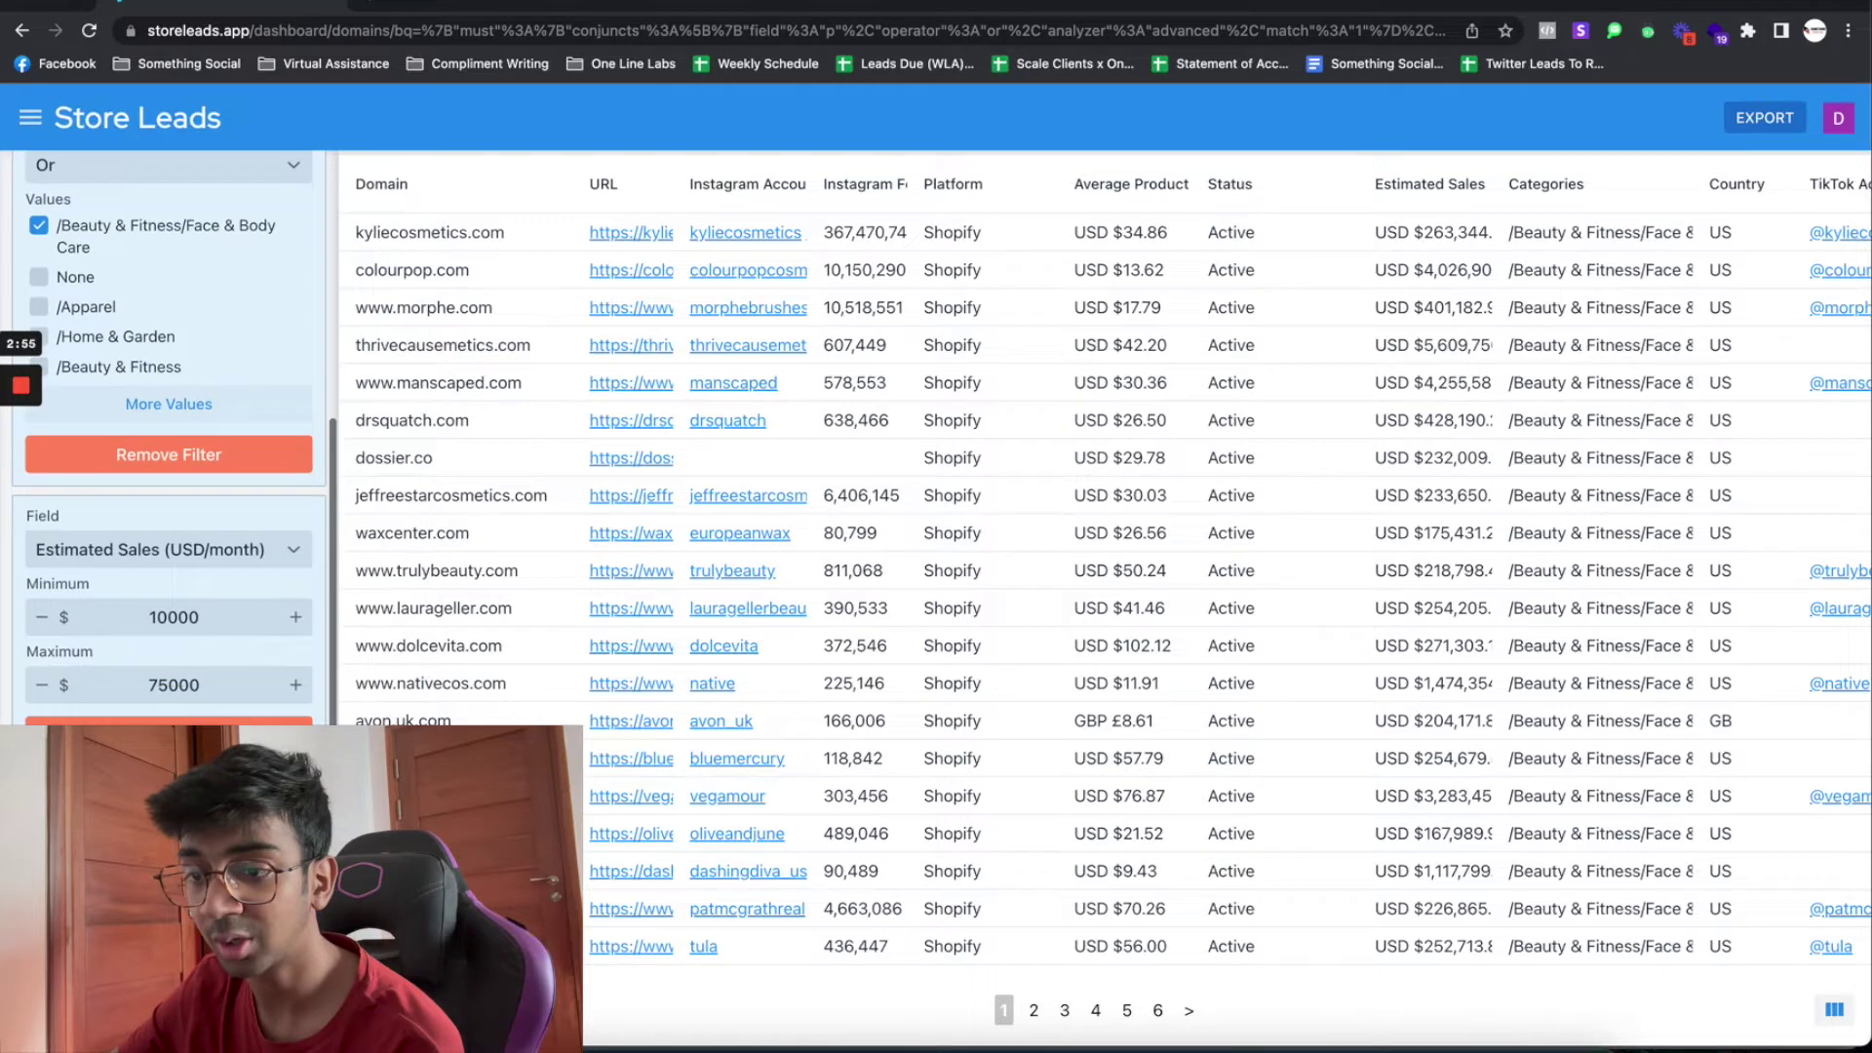
click(169, 620)
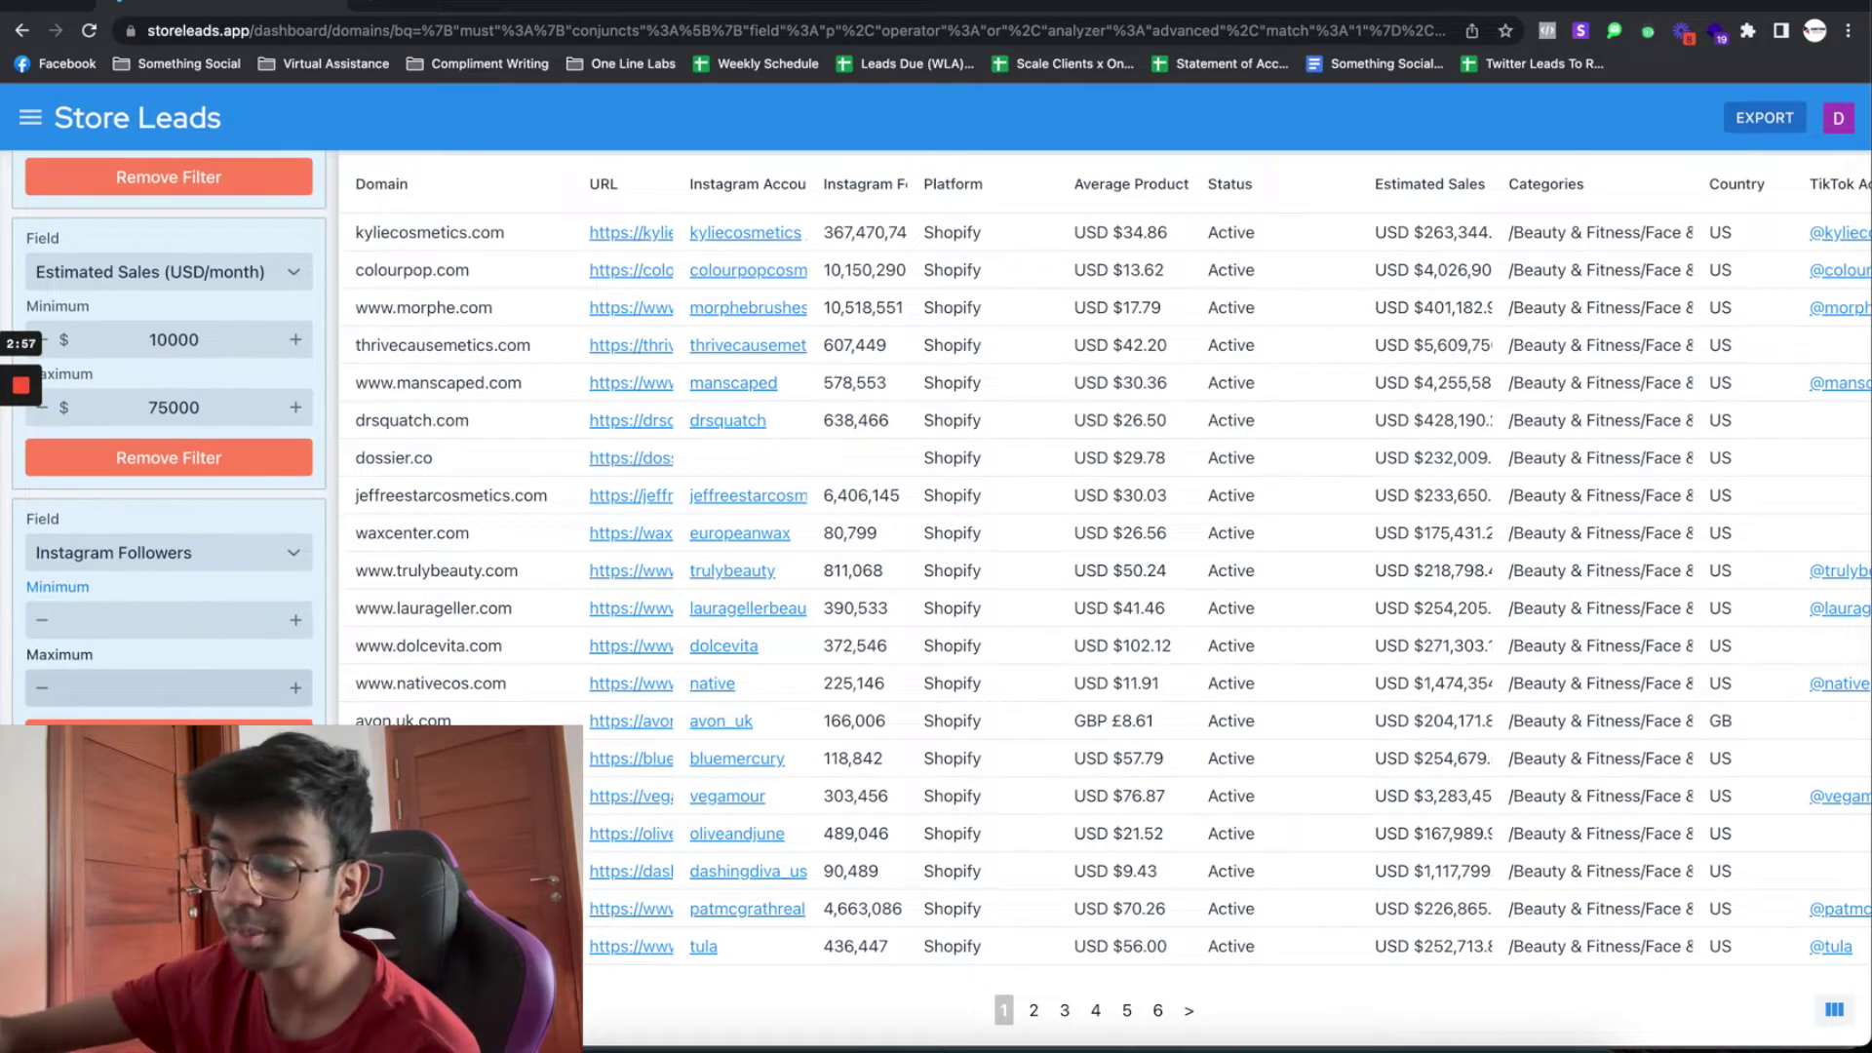
text(5000)
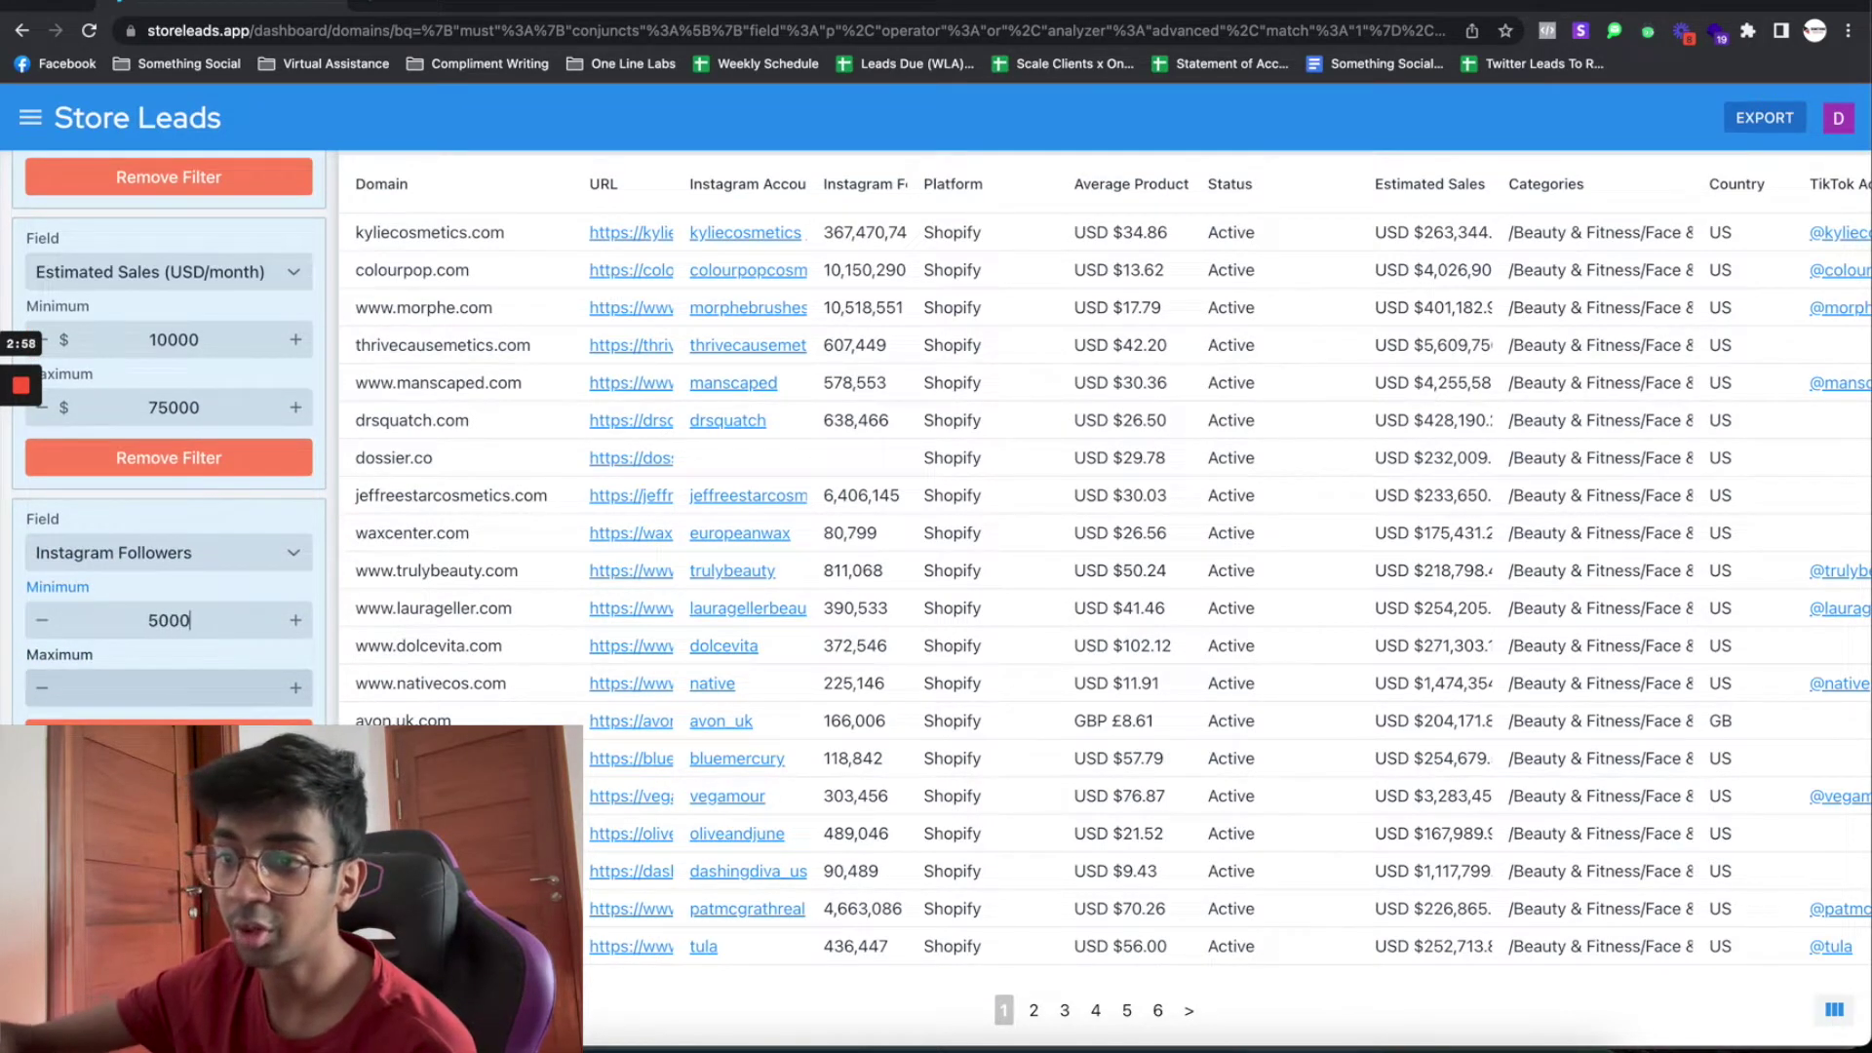
click(222, 687)
text(250000)
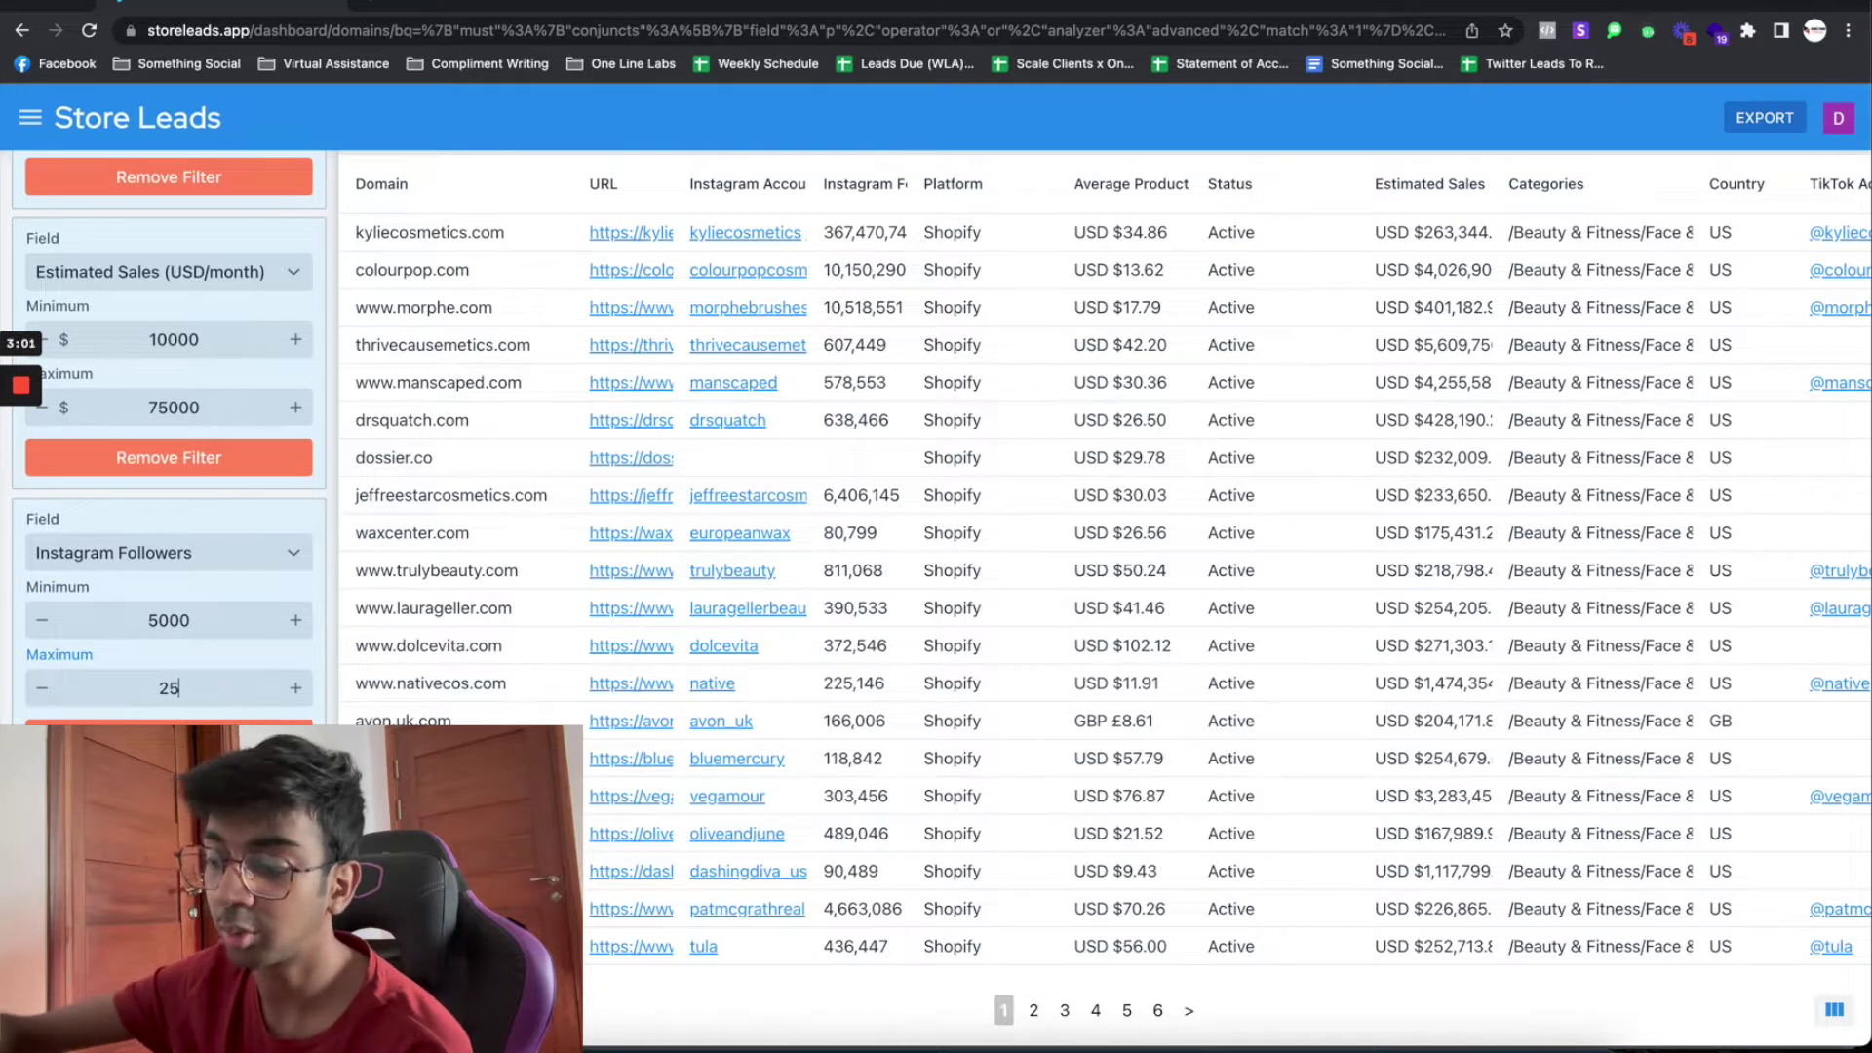
click(234, 715)
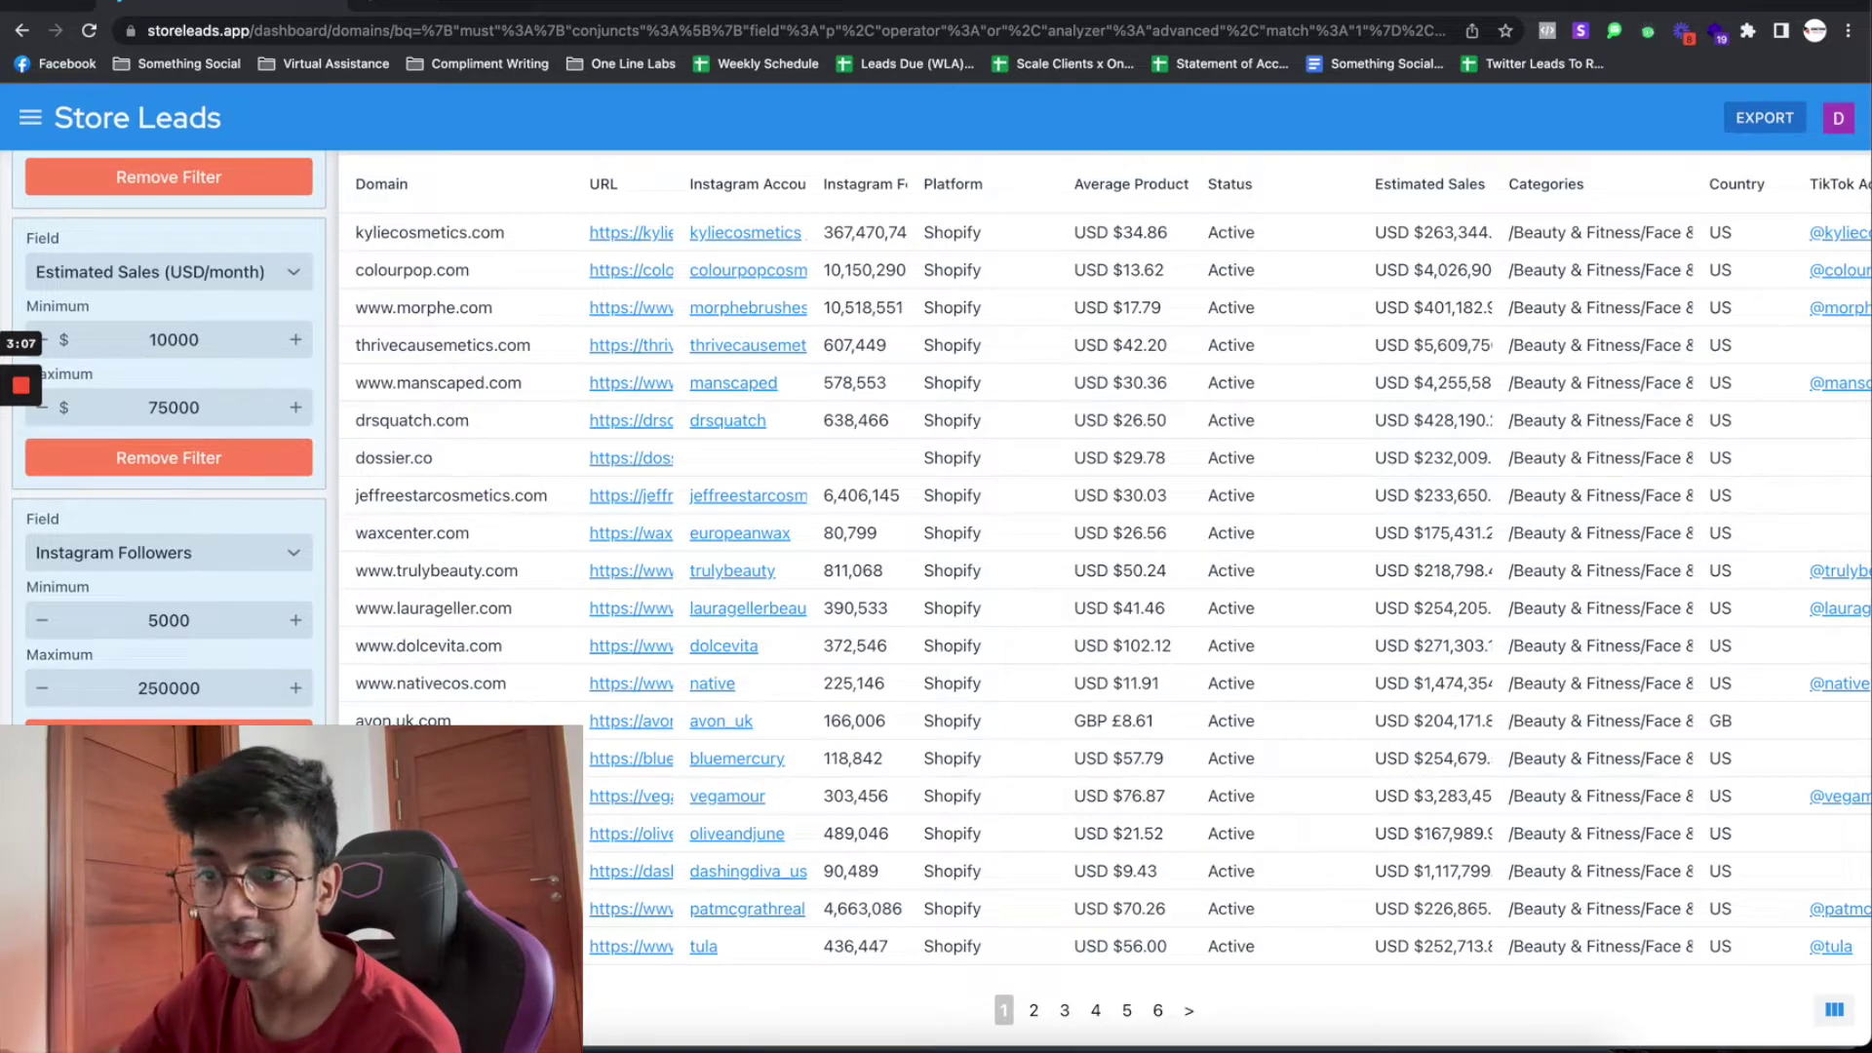
Add a Technology filter, then remove it again
click(216, 693)
scroll(215, 693, down, 9)
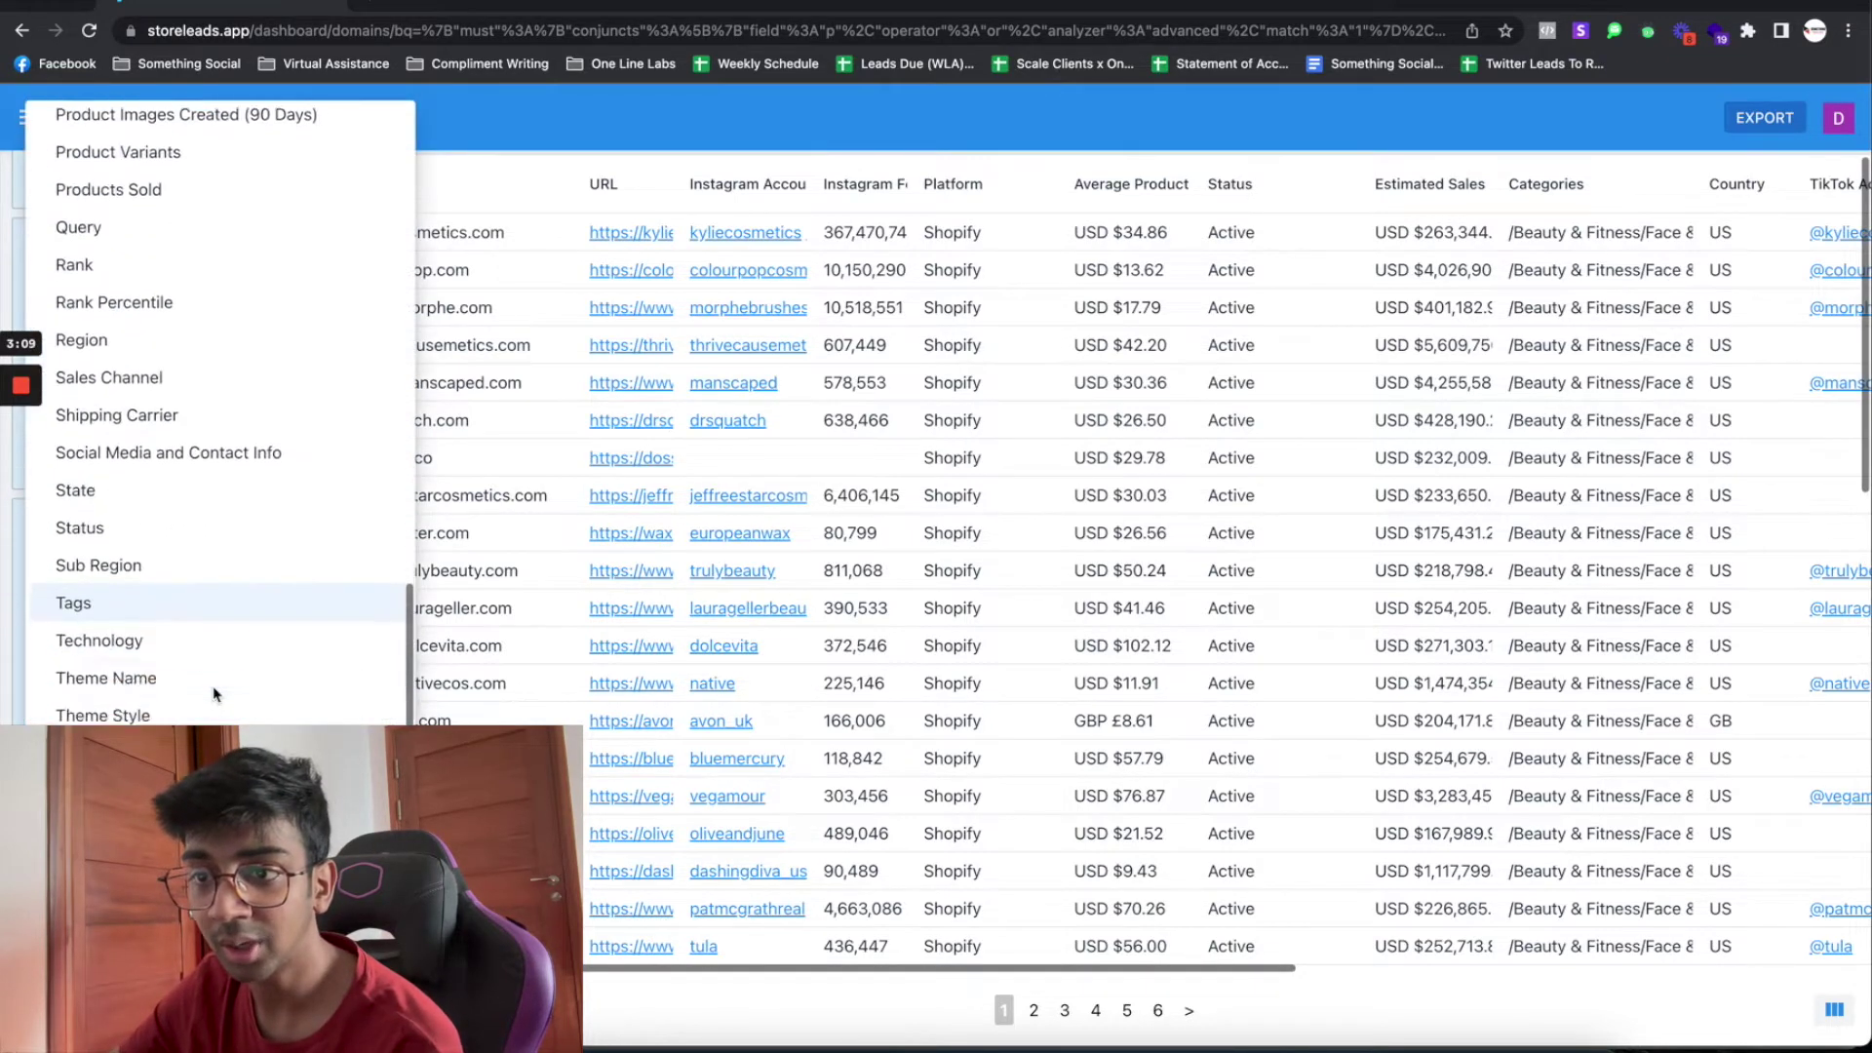
click(215, 477)
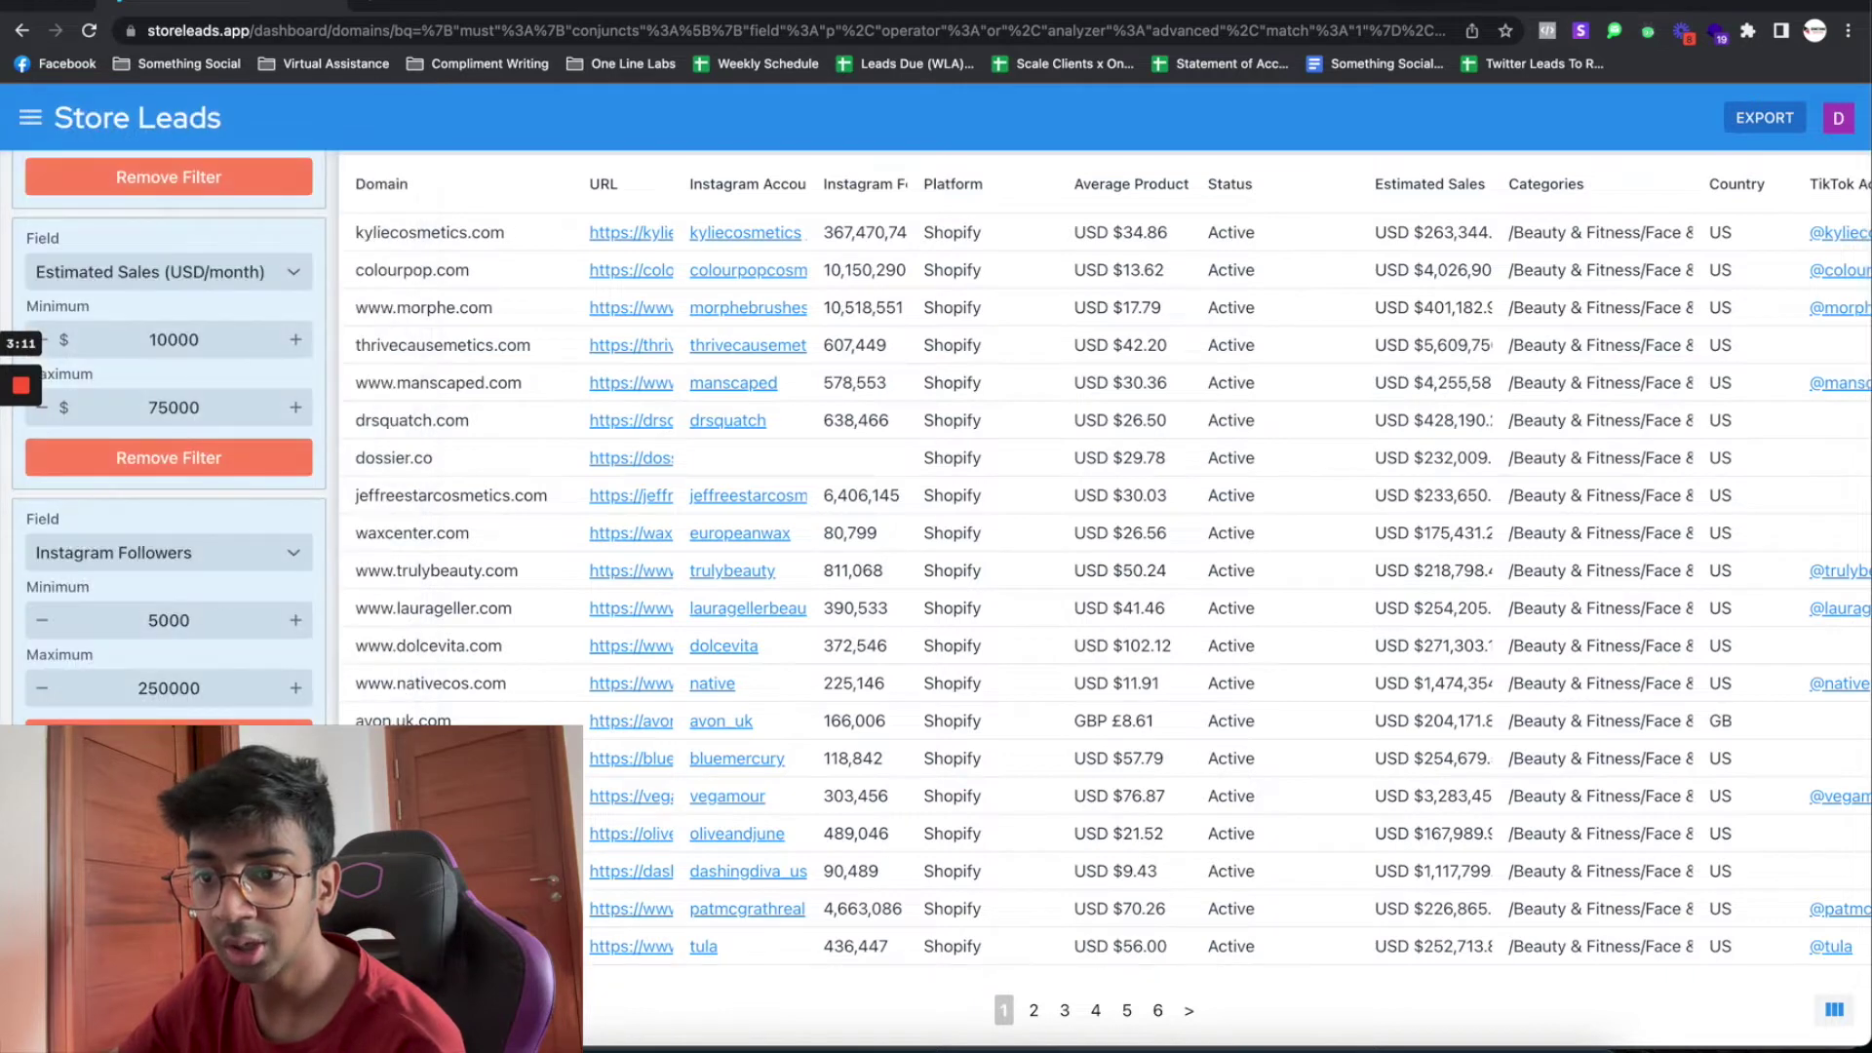
scroll(169, 439, down, 1)
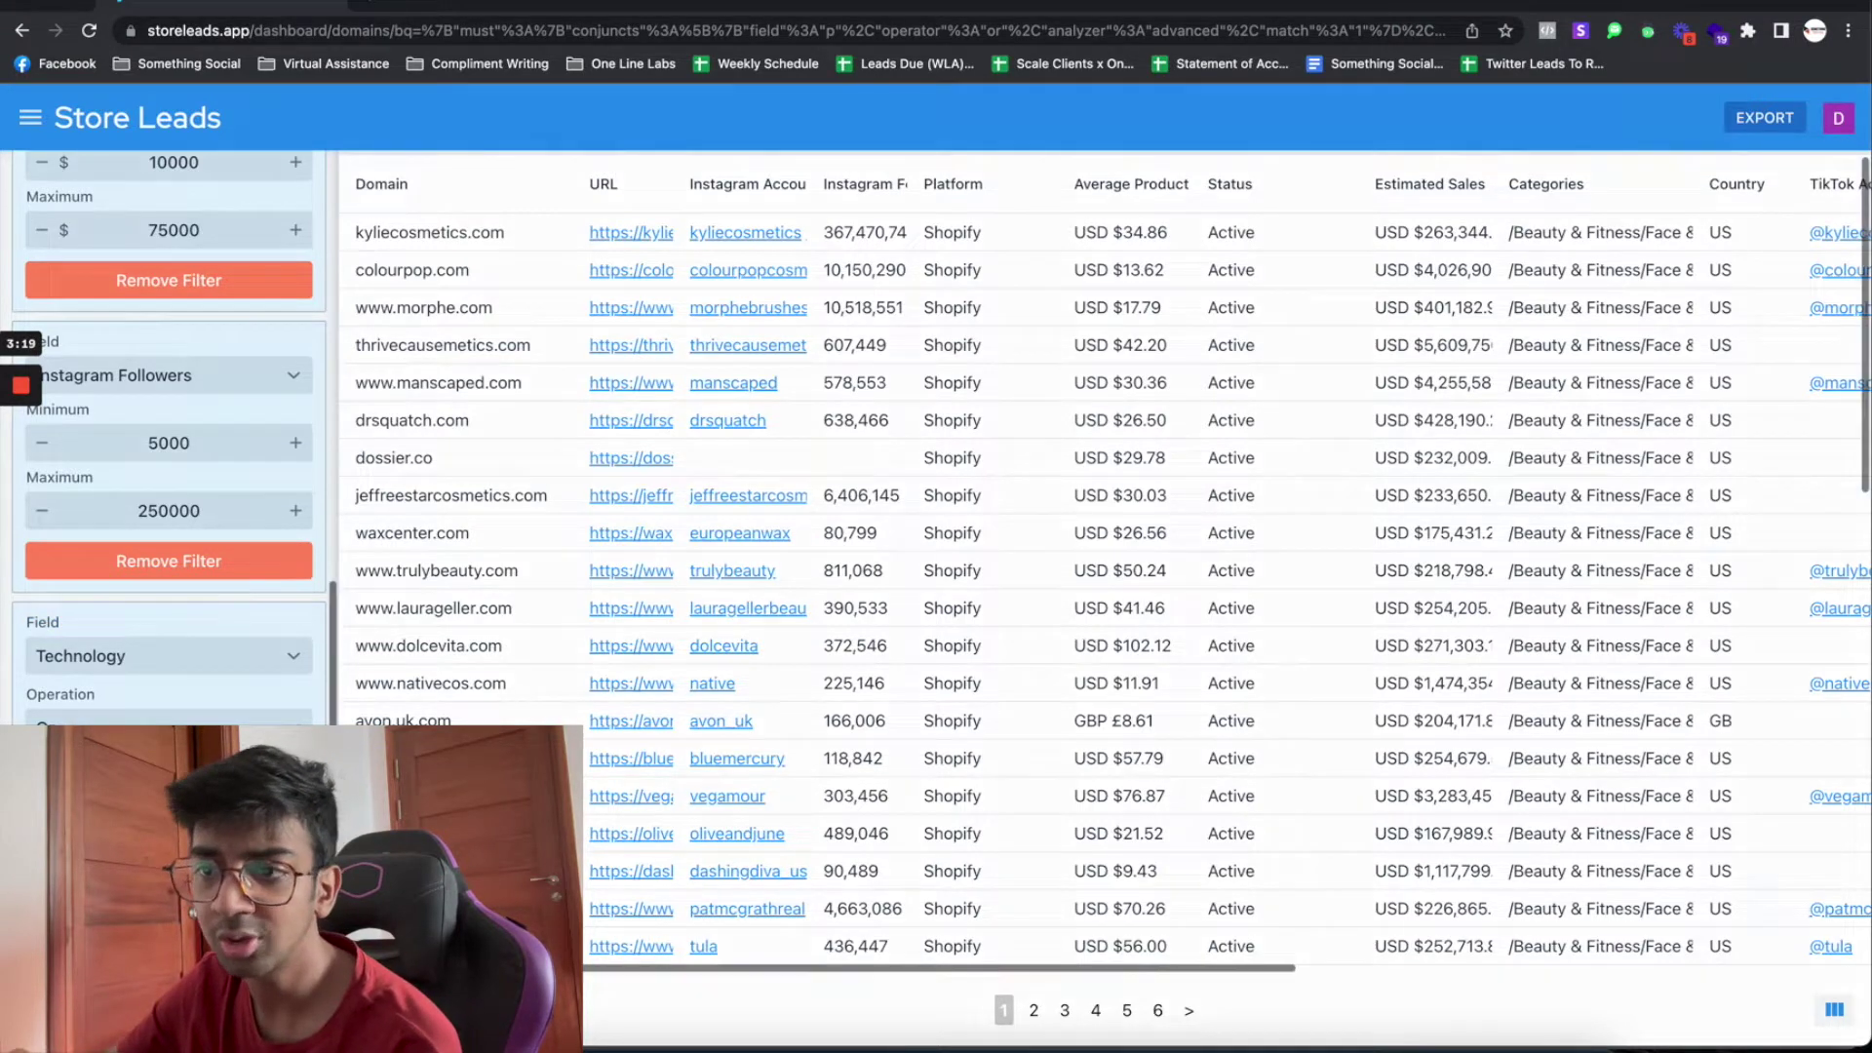
click(195, 836)
click(1044, 572)
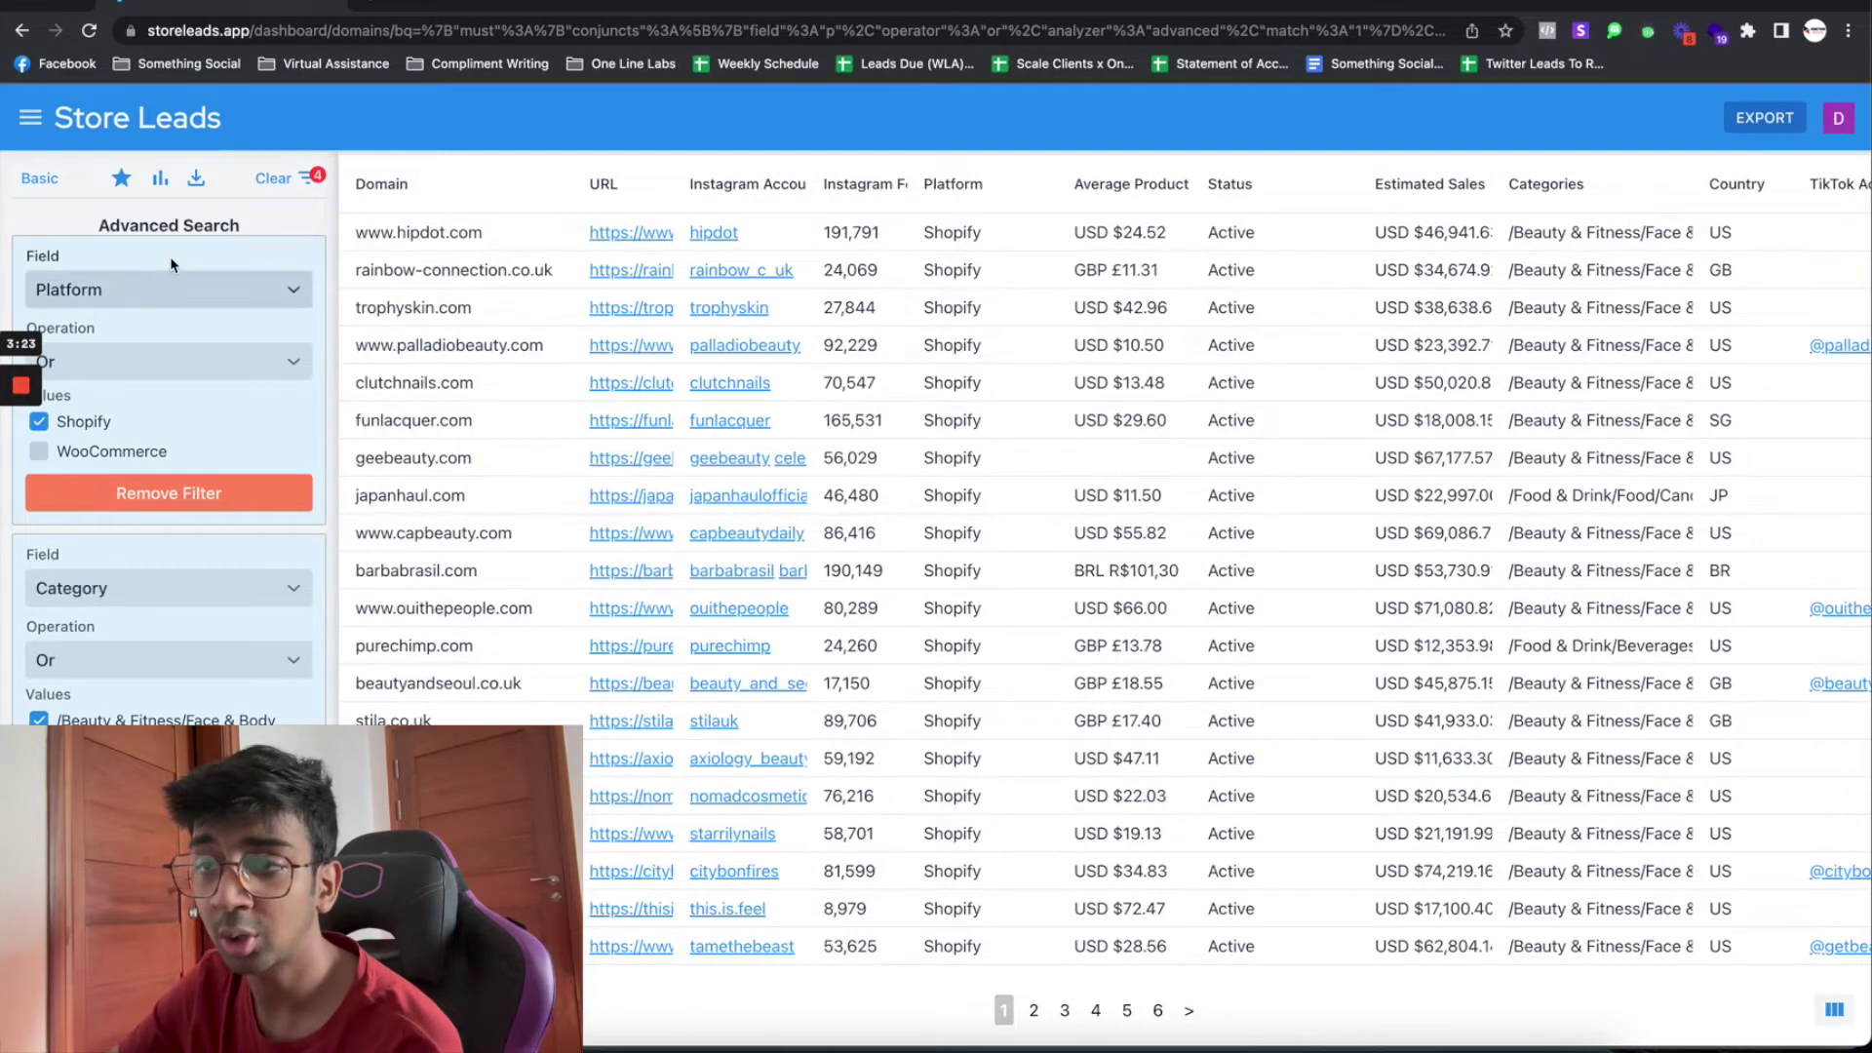
Review the remaining Estimated Sales and Instagram Followers ranges, editing the Instagram minimum
scroll(163, 591, down, 2)
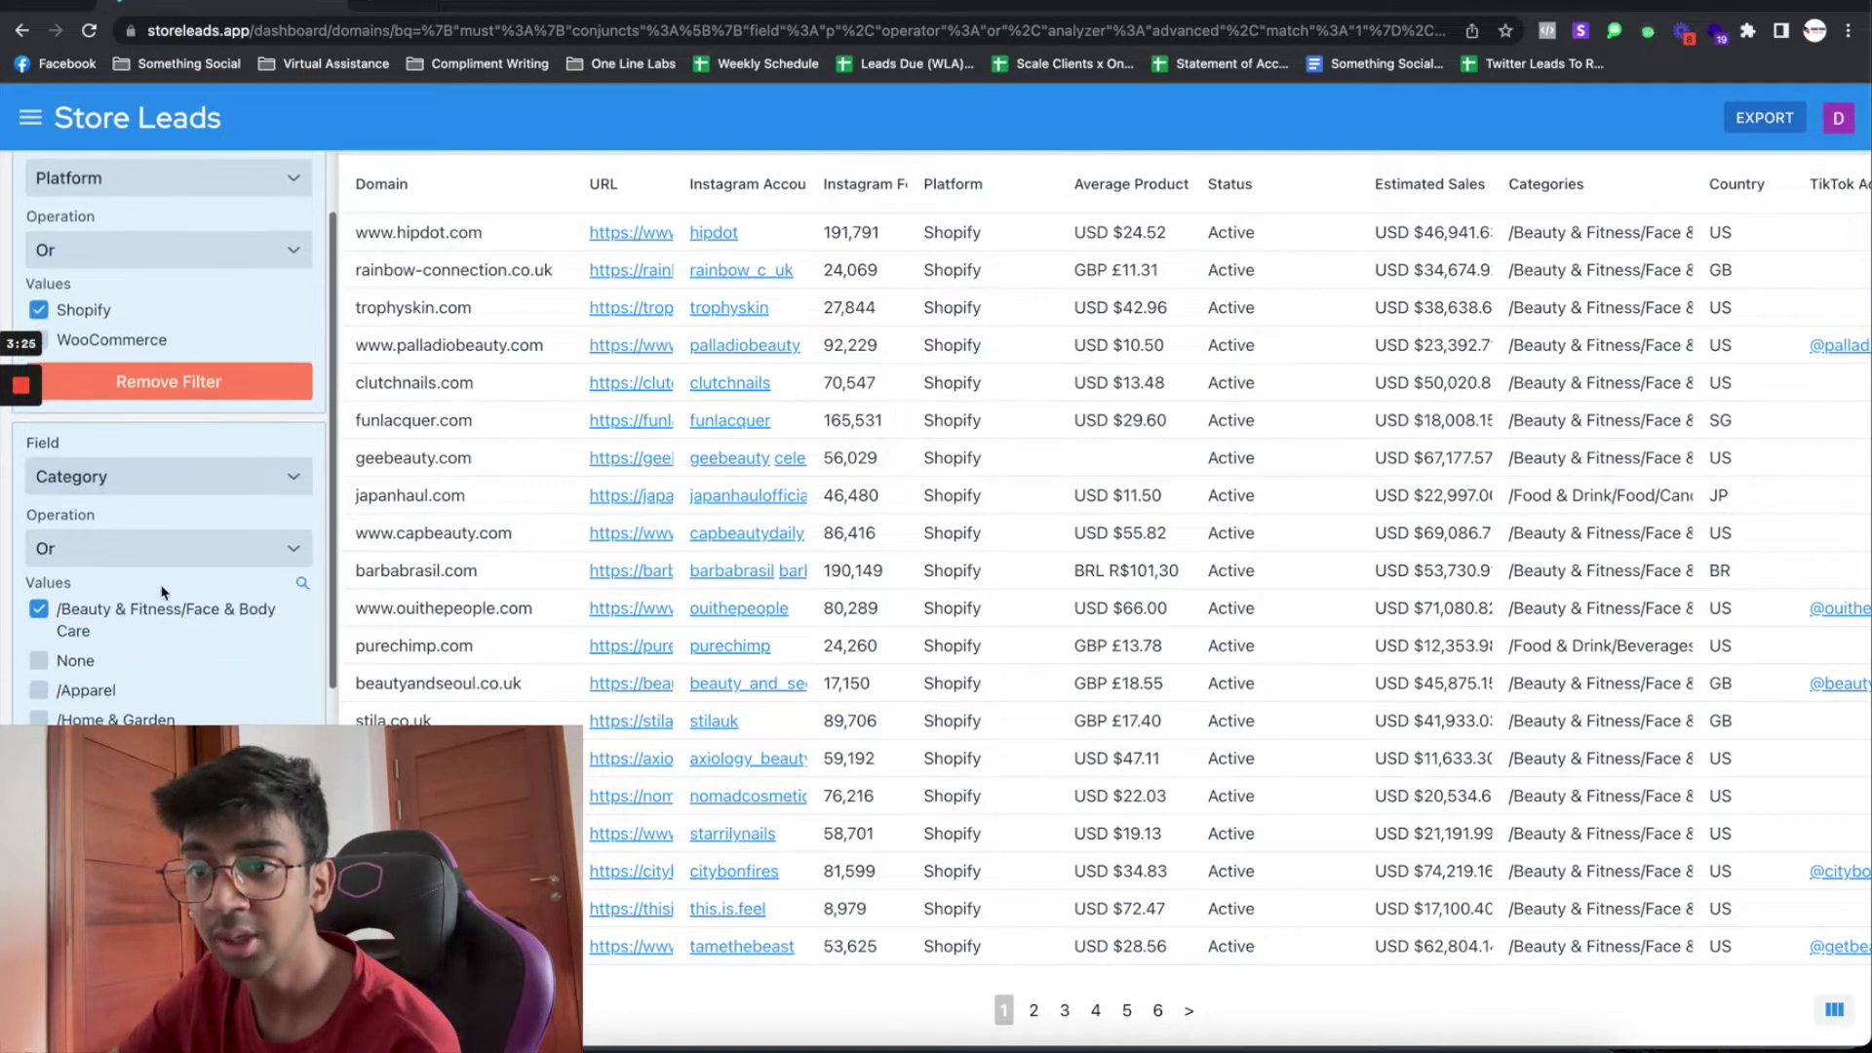
scroll(77, 660, down, 7)
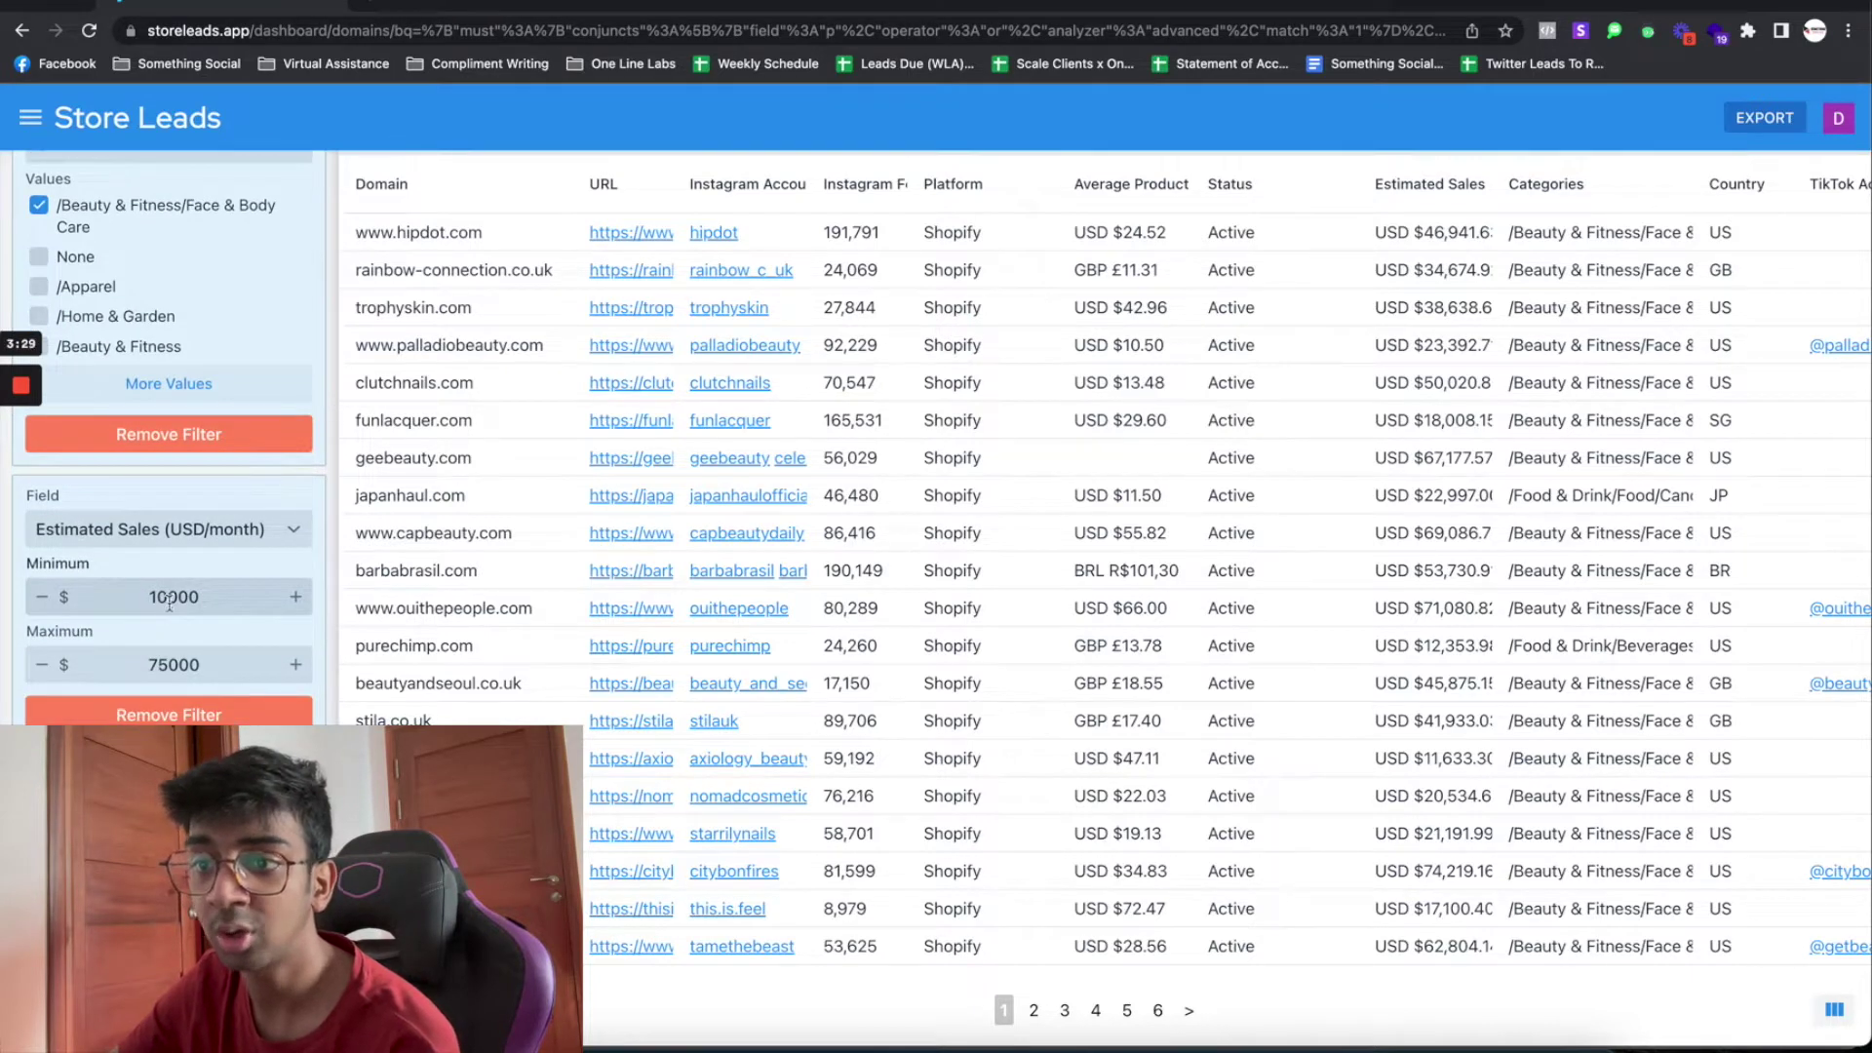
scroll(175, 665, down, 3)
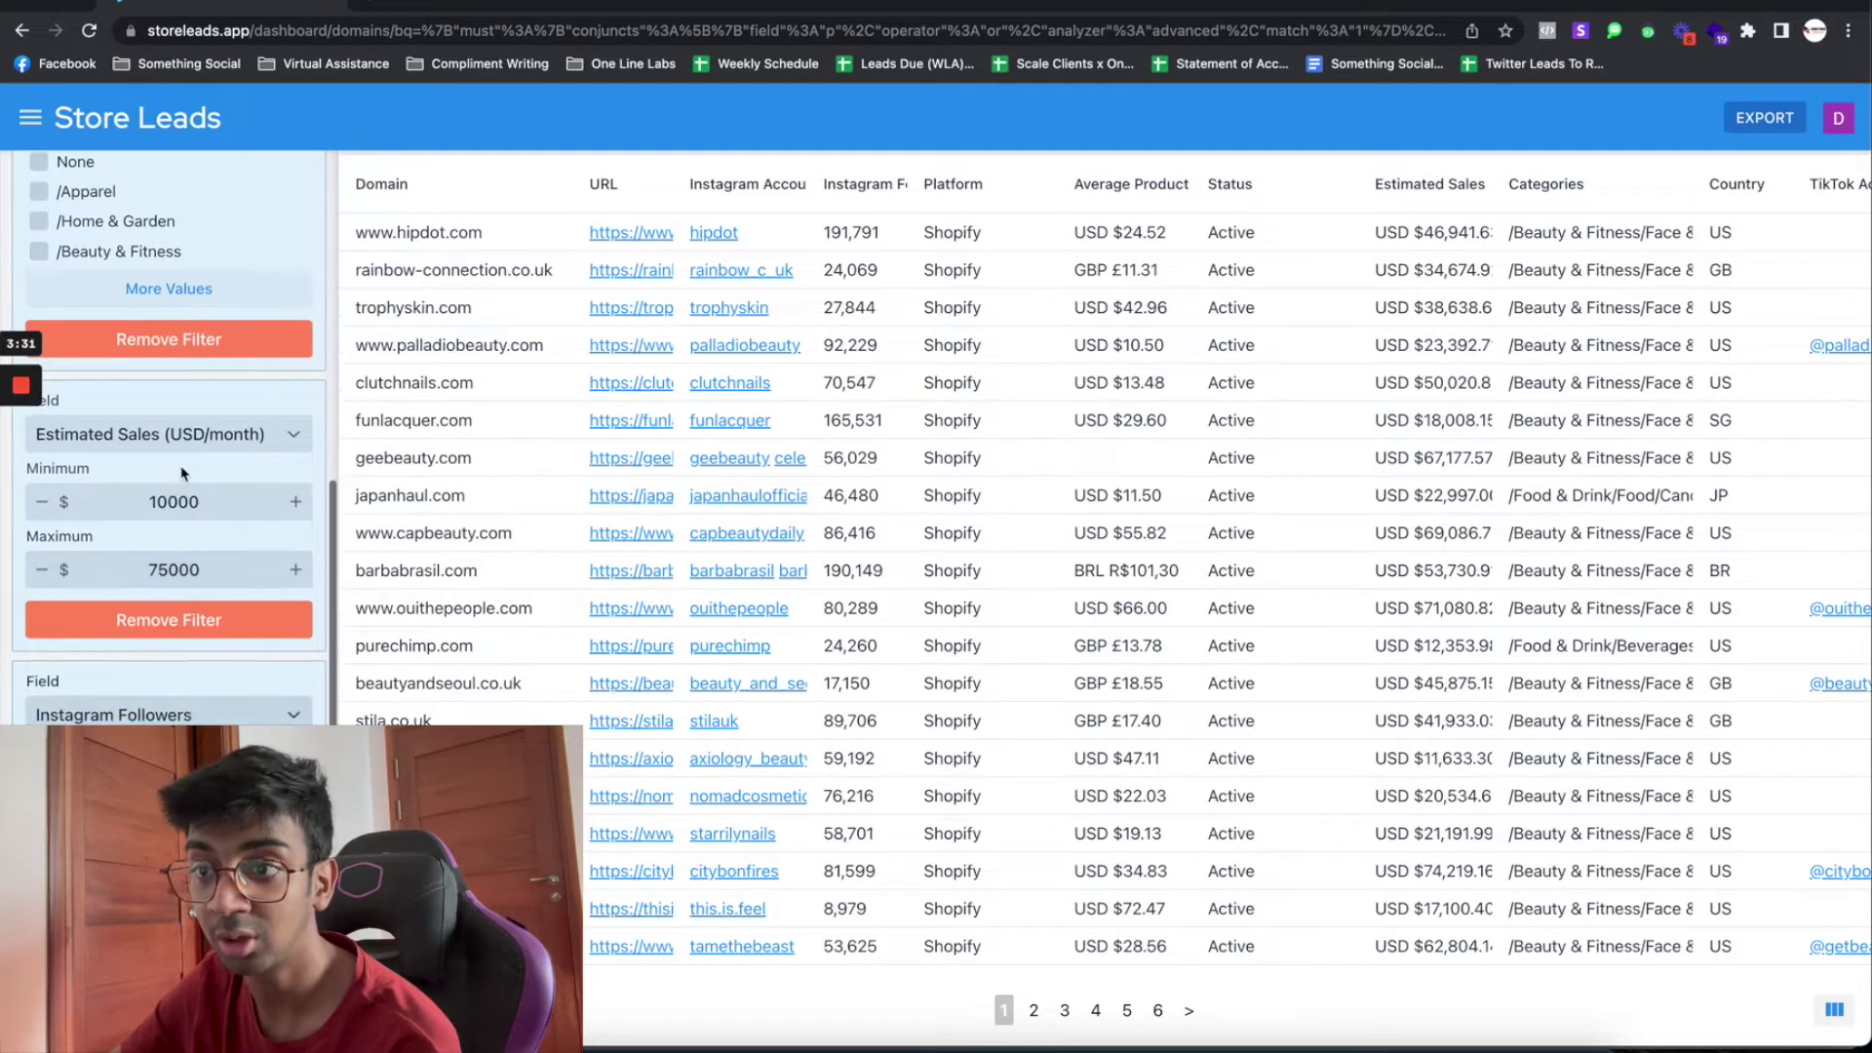
scroll(191, 622, down, 2)
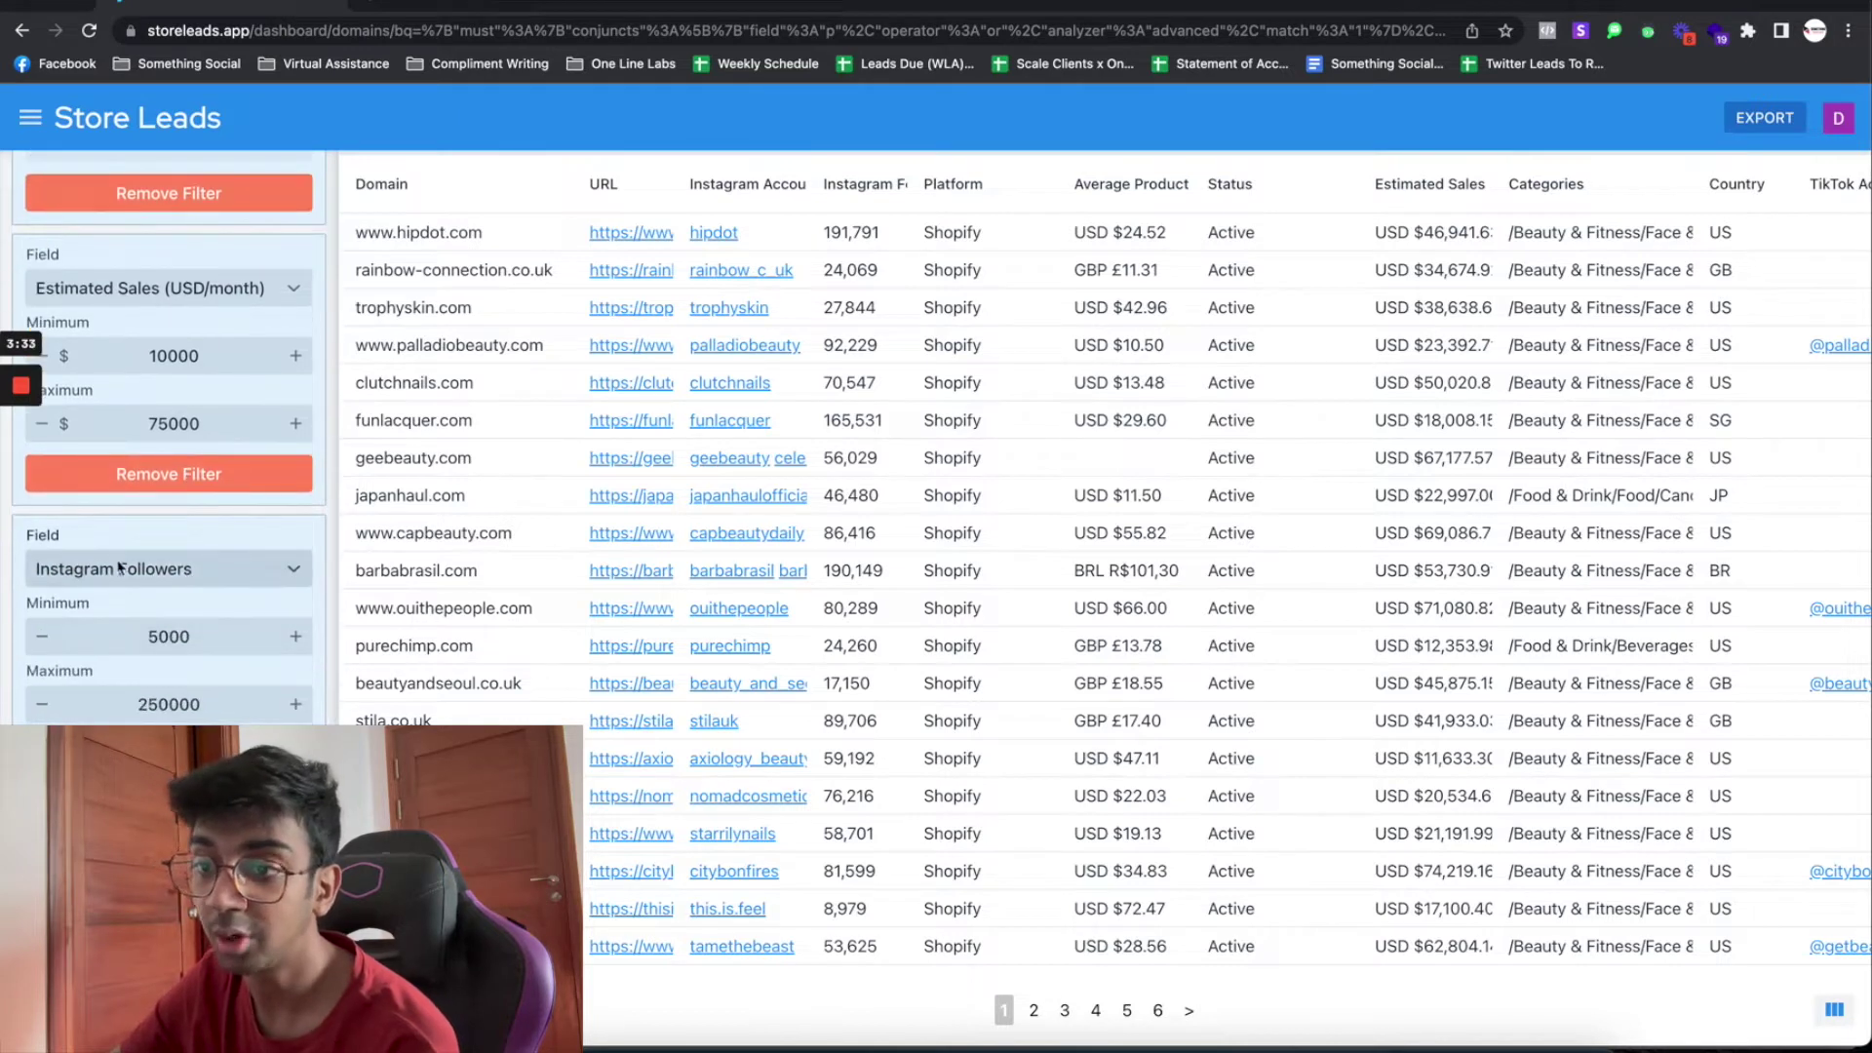
click(147, 637)
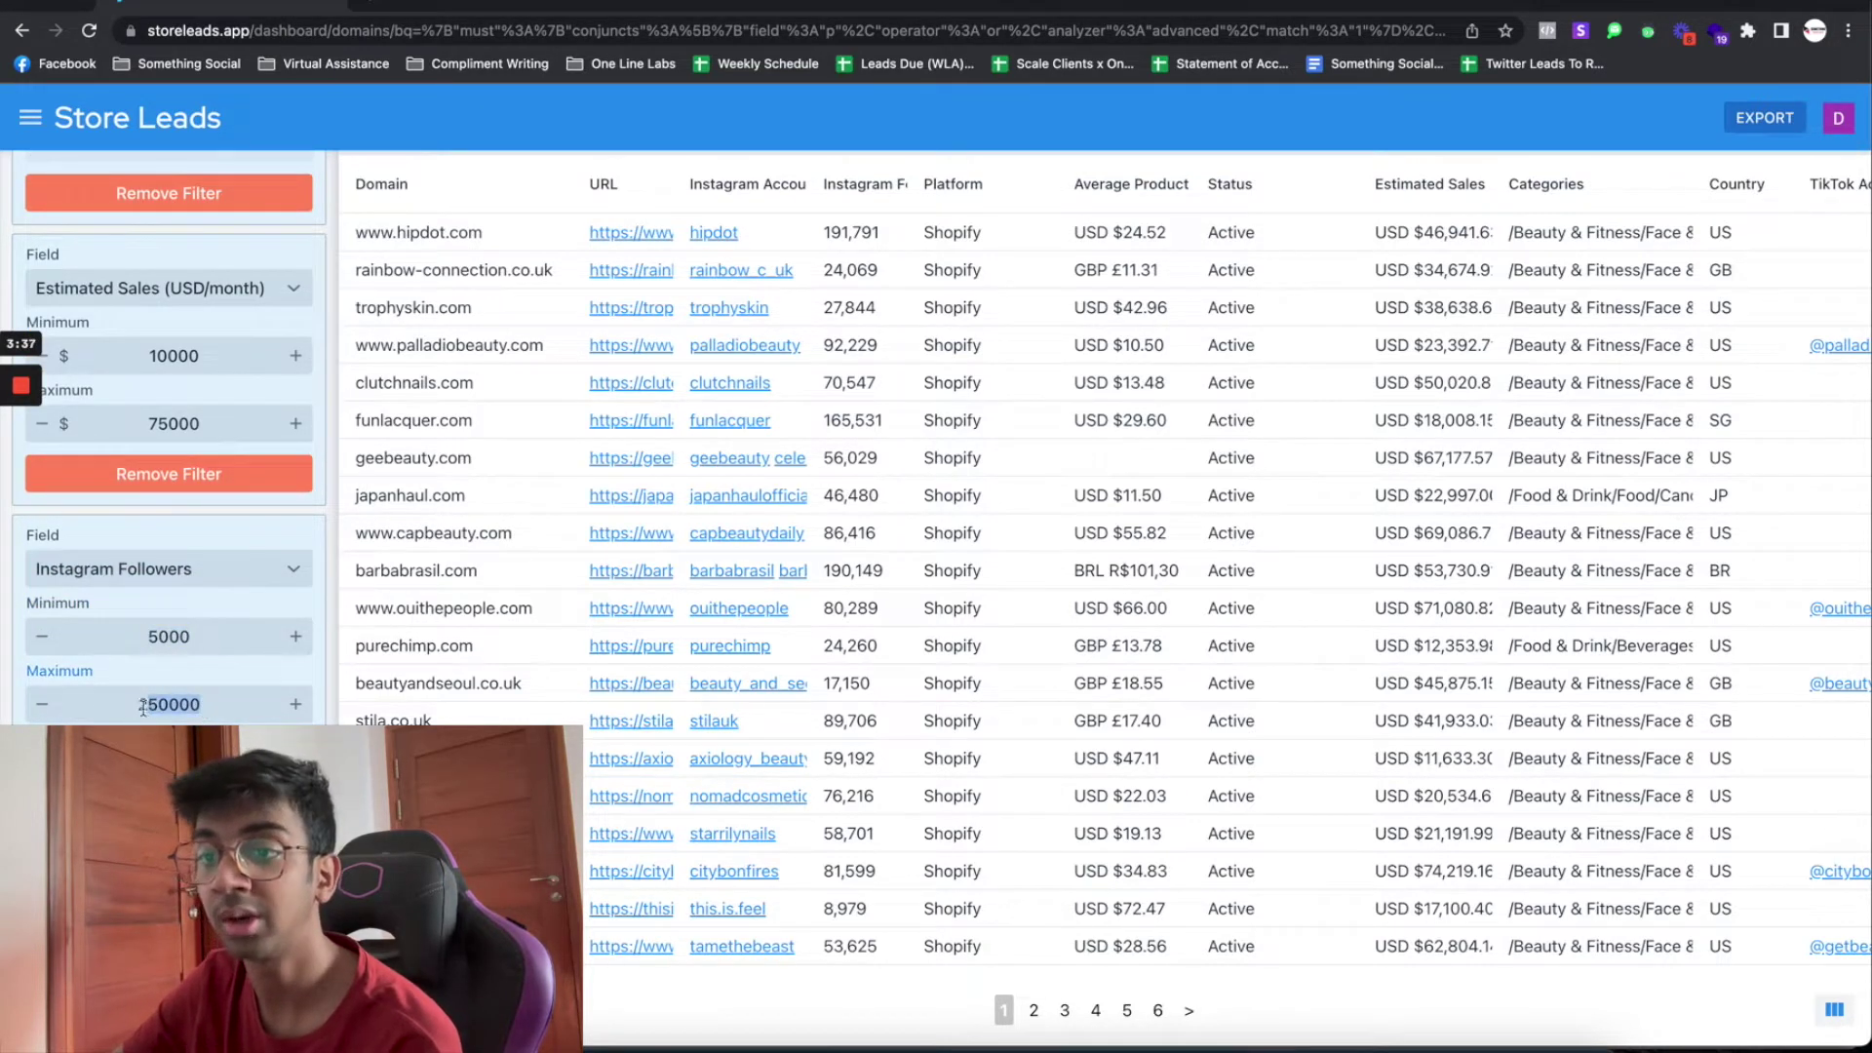
scroll(112, 686, down, 1)
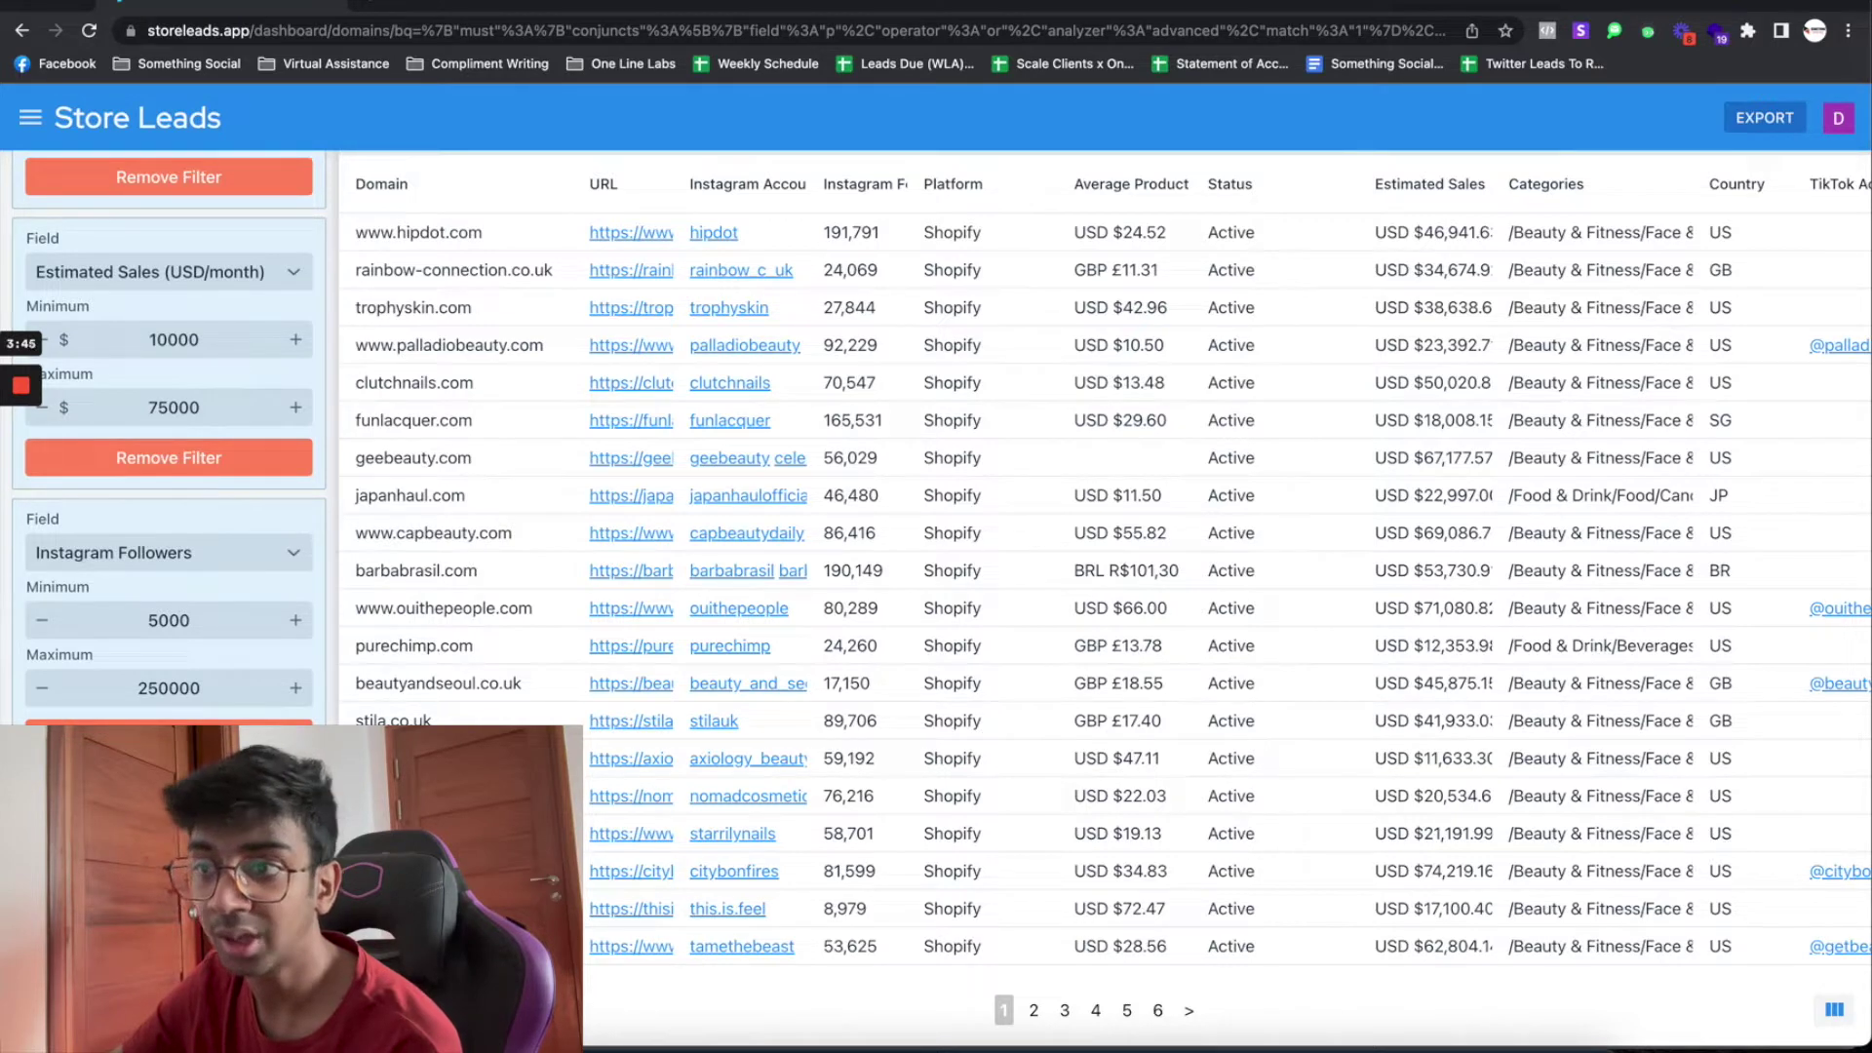
Open palladiobeauty.com, geebeauty.com and soulandsoap.co.uk in new tabs, returning to the results each time
click(666, 349)
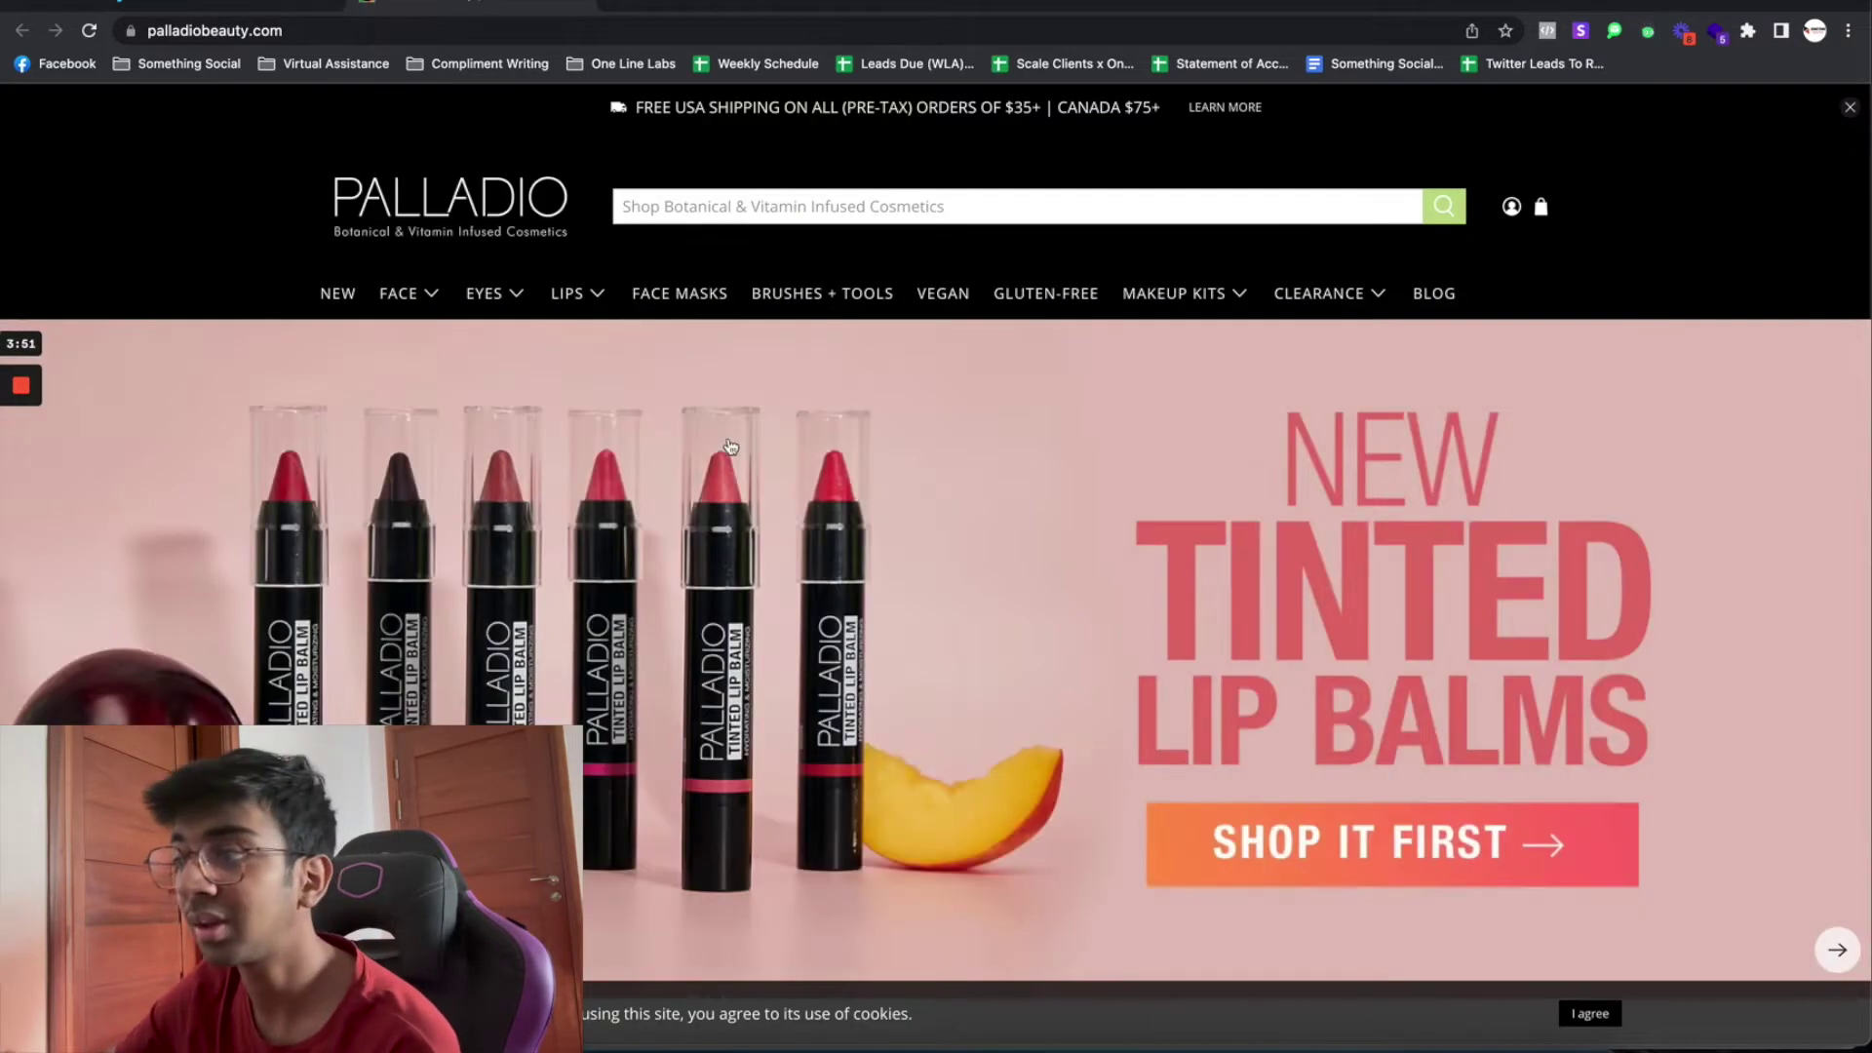
scroll(830, 634, down, 10)
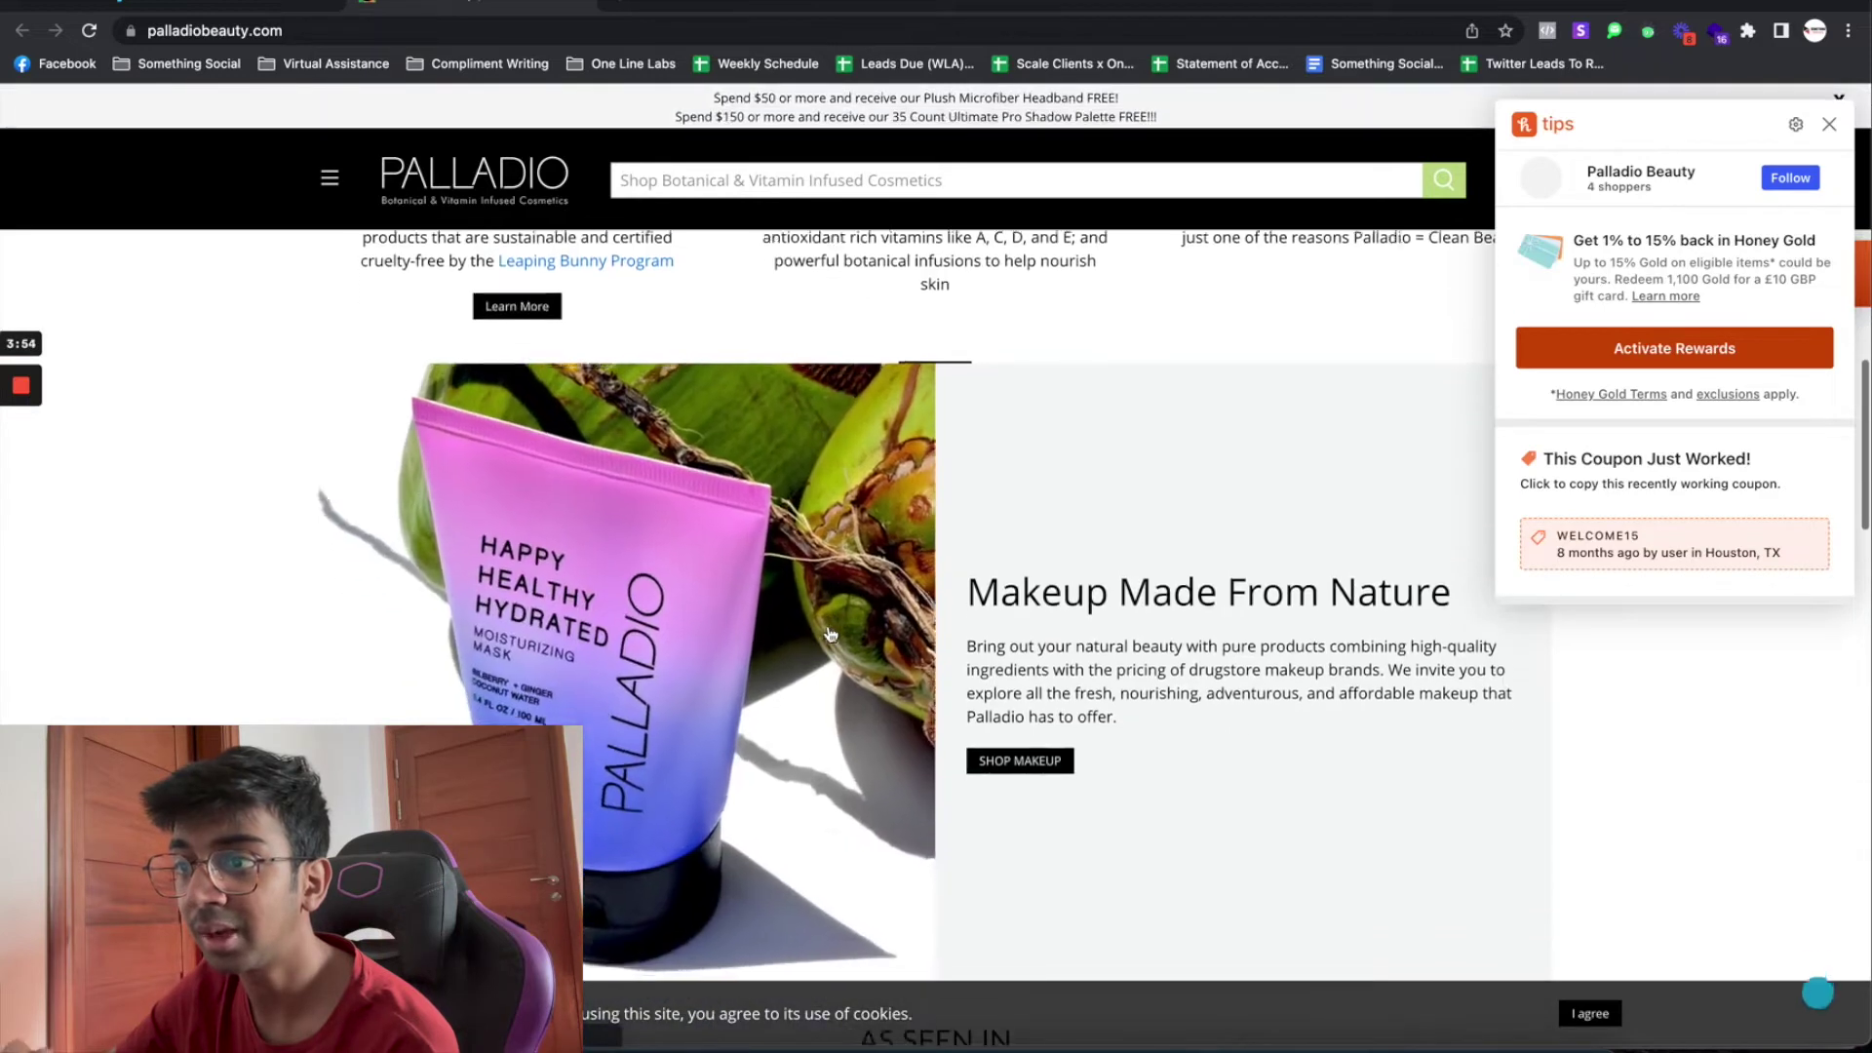
click(265, 6)
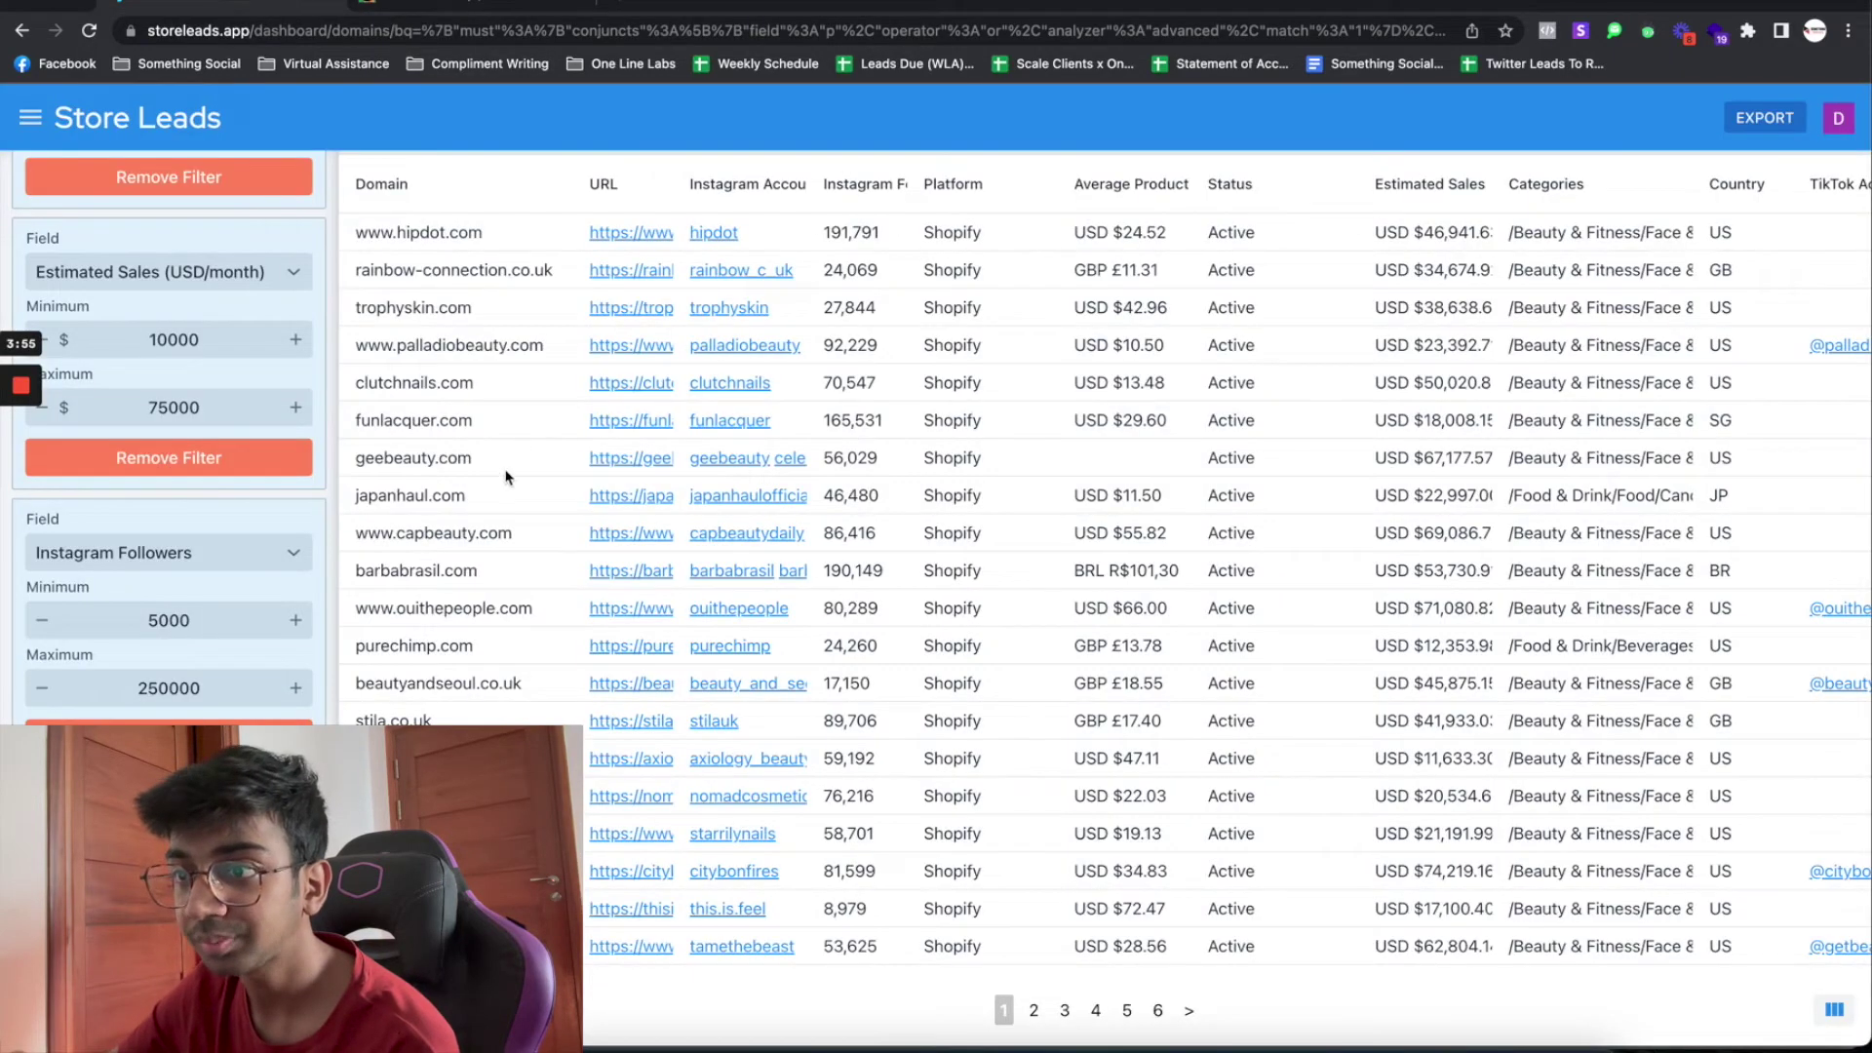
click(650, 459)
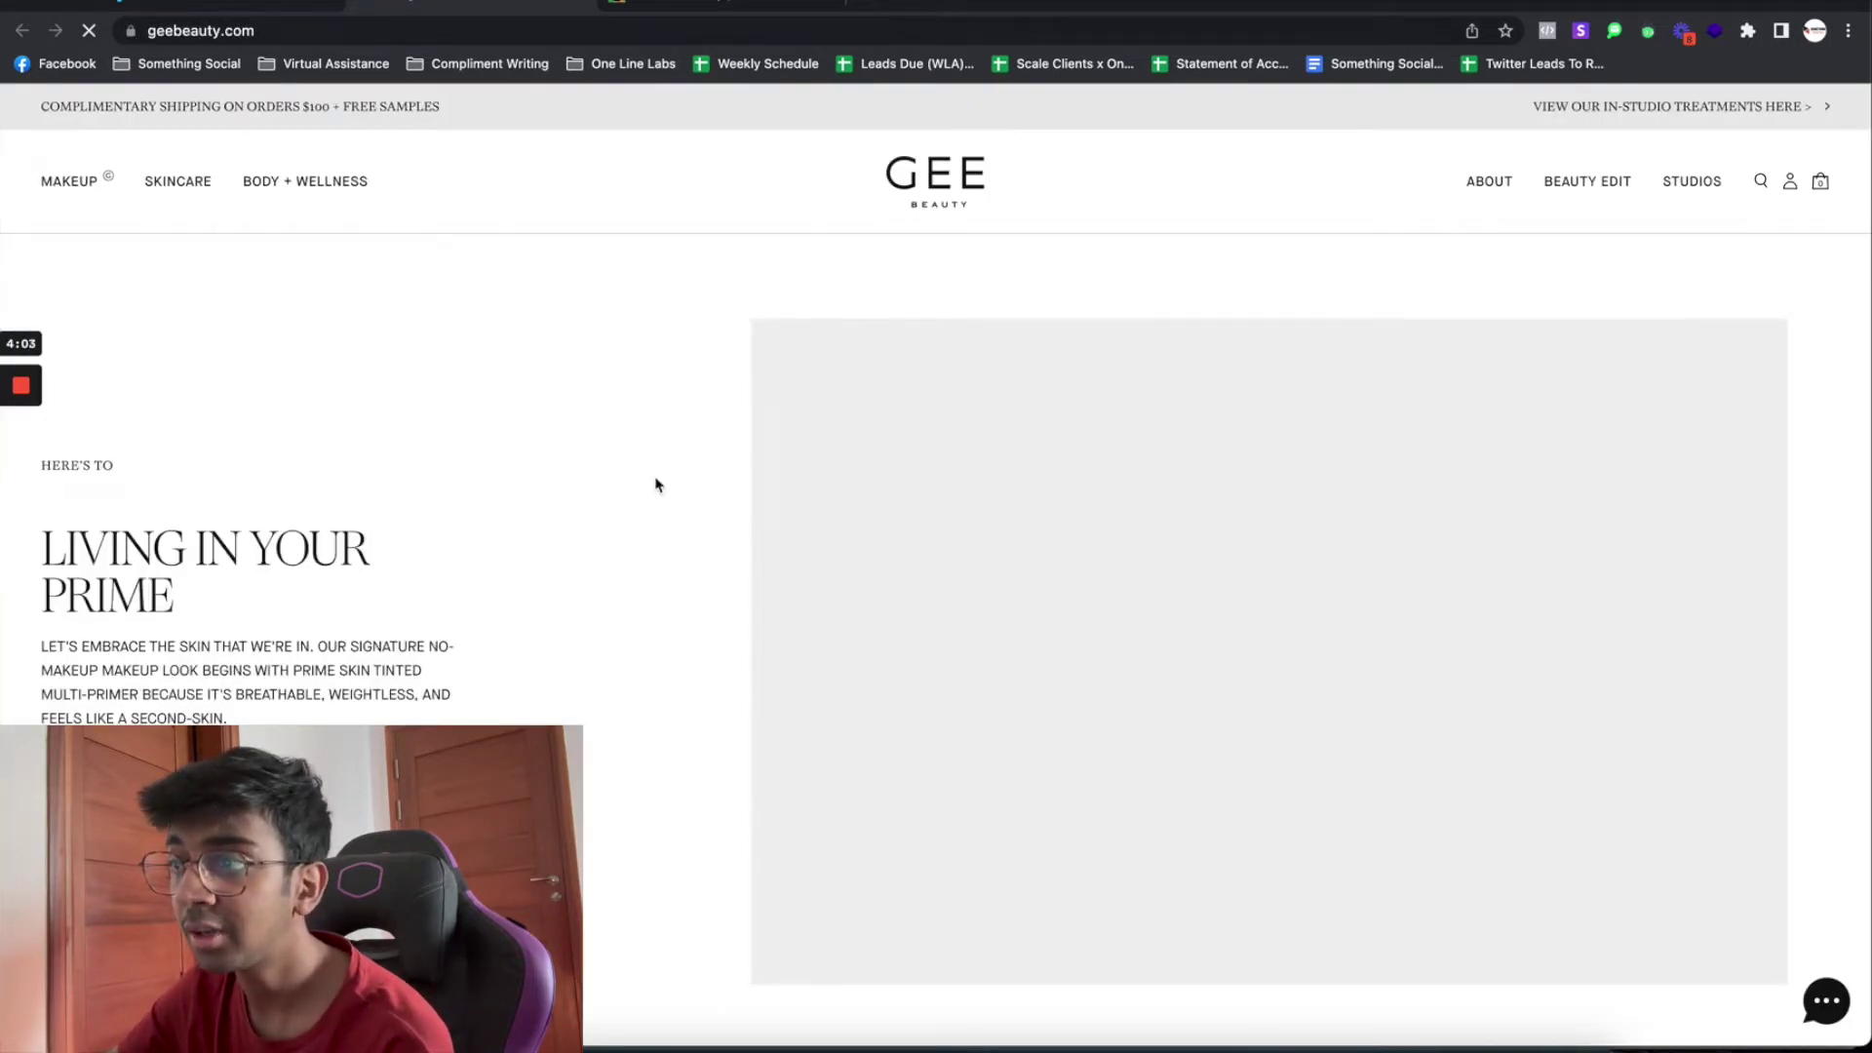
scroll(659, 497, down, 15)
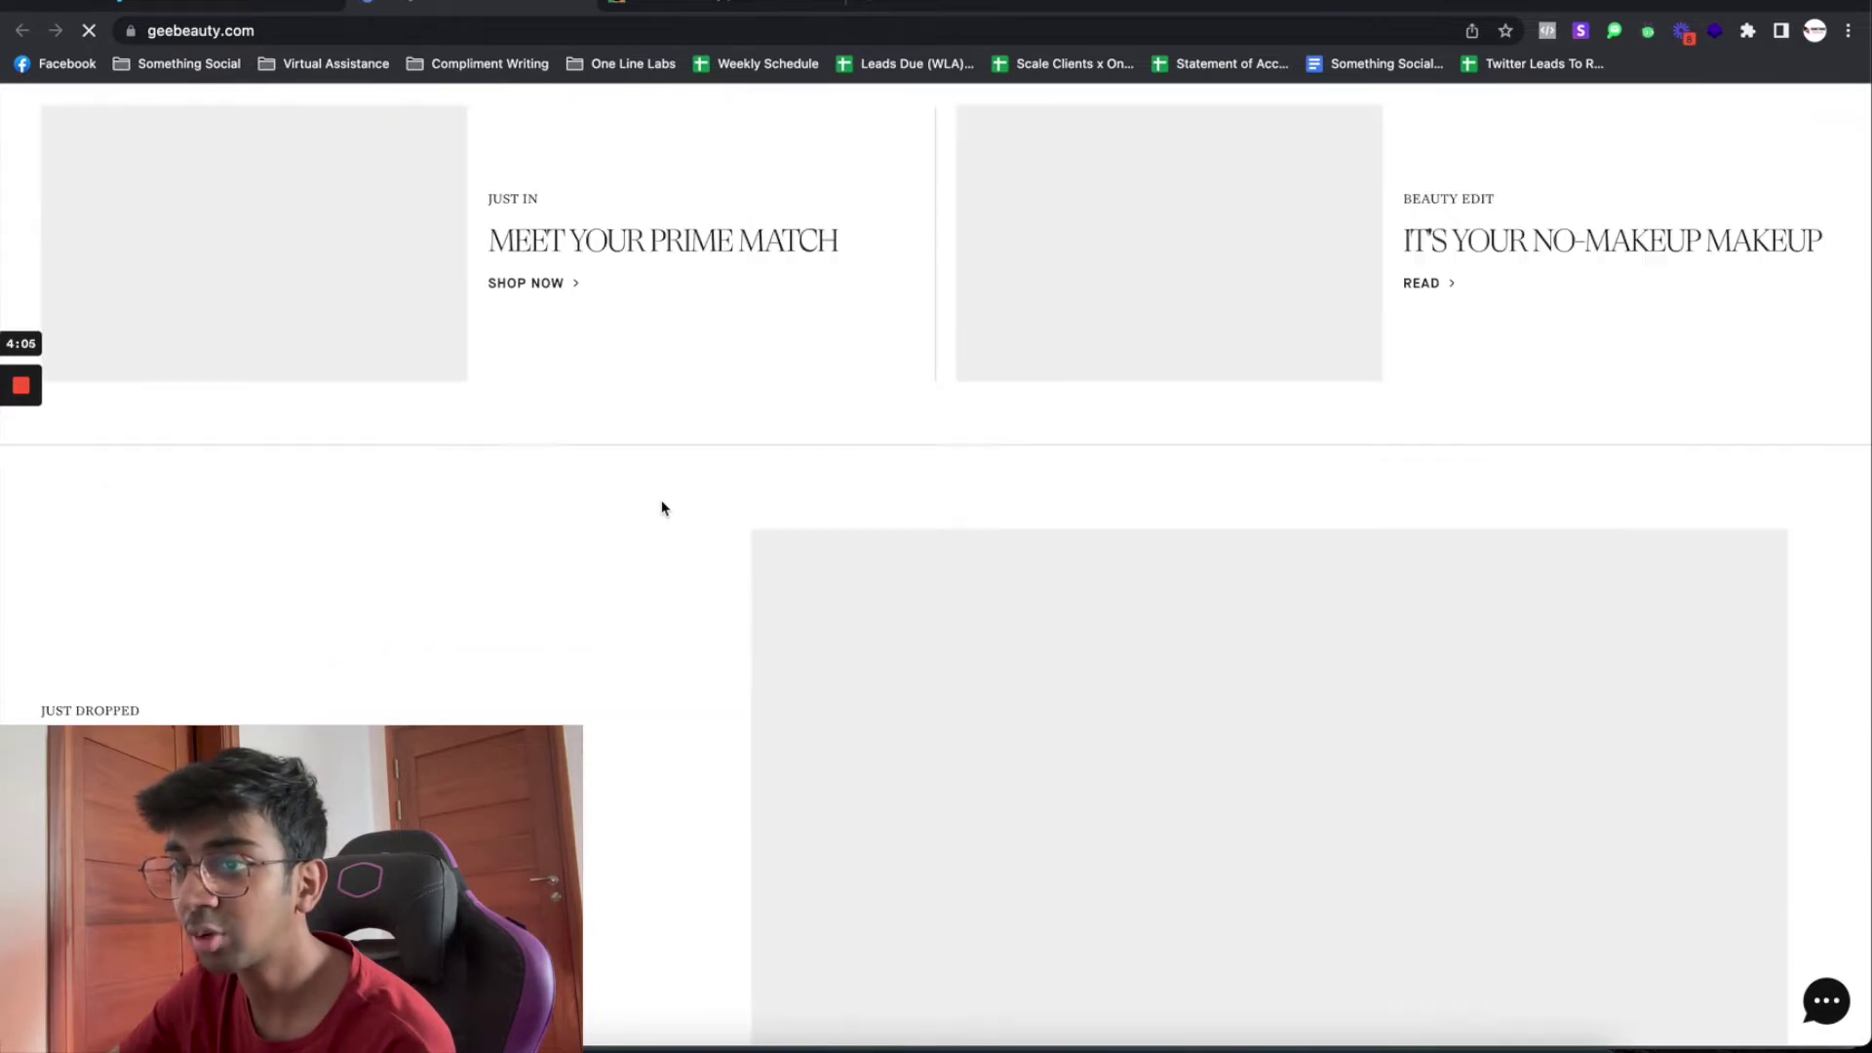
click(303, 5)
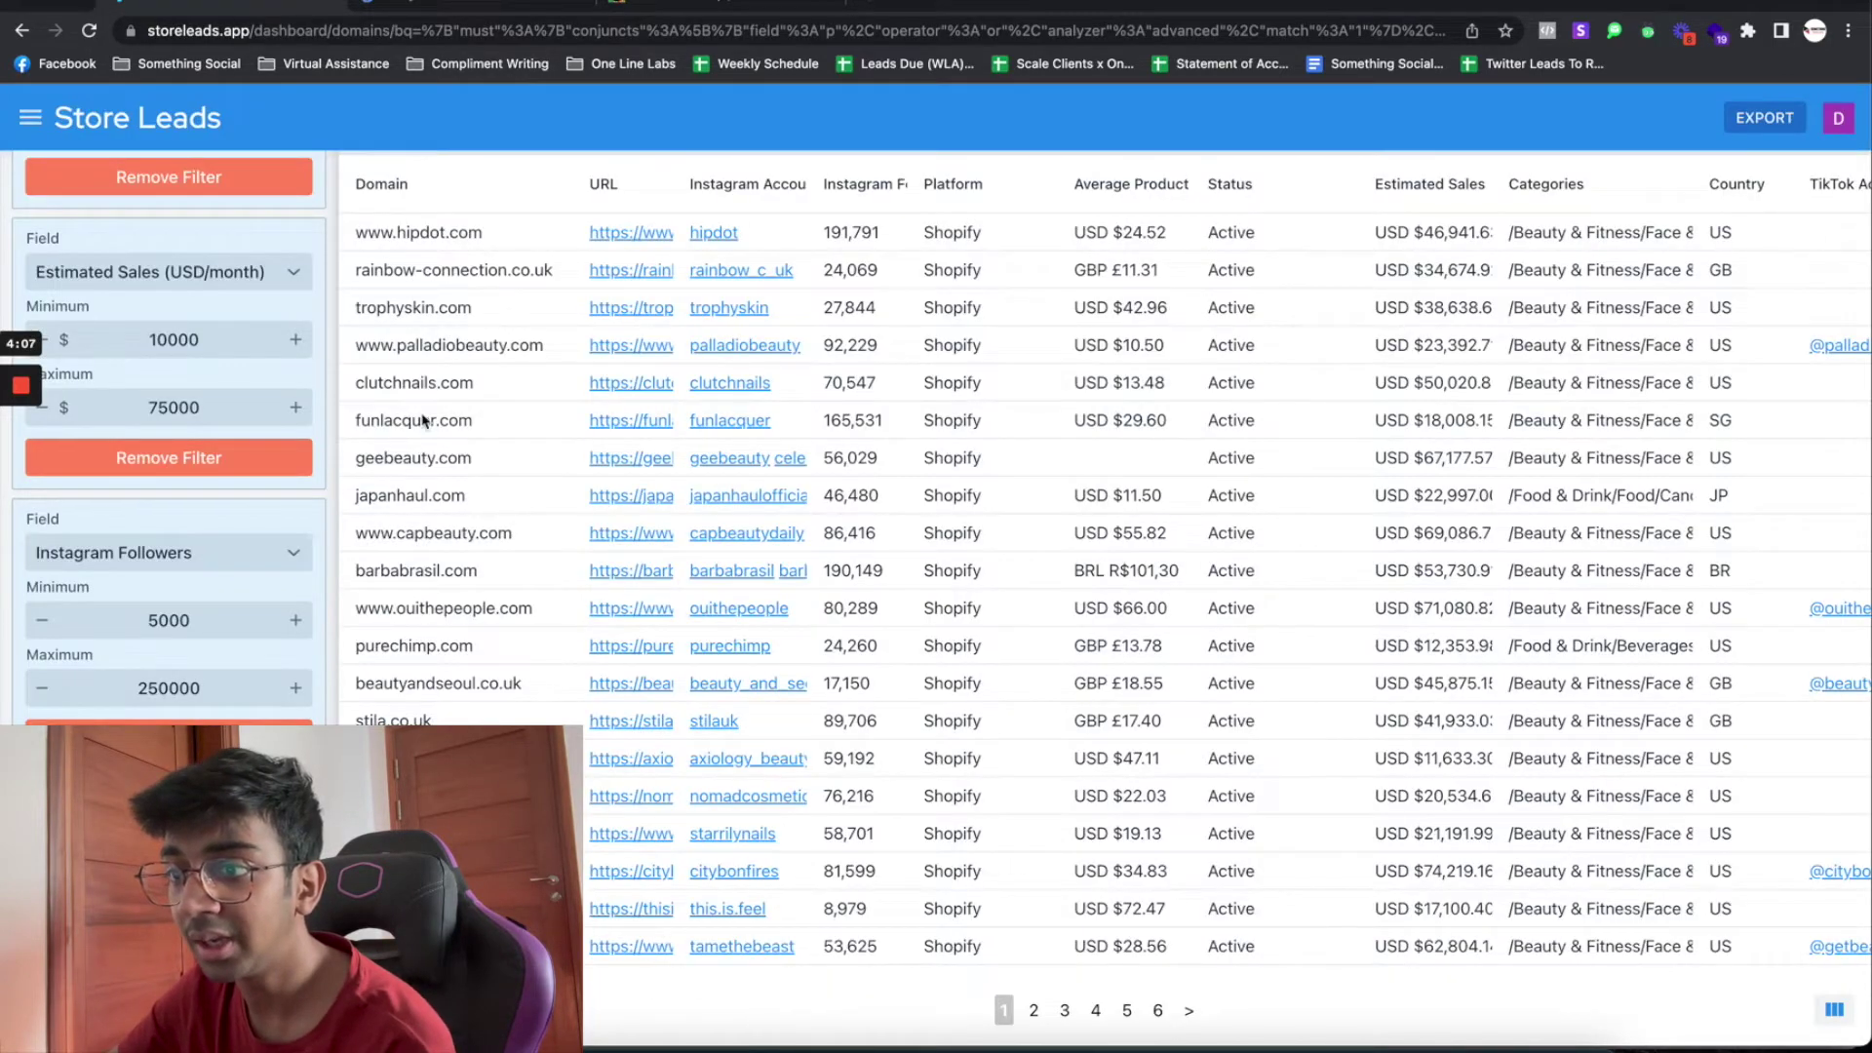
click(609, 538)
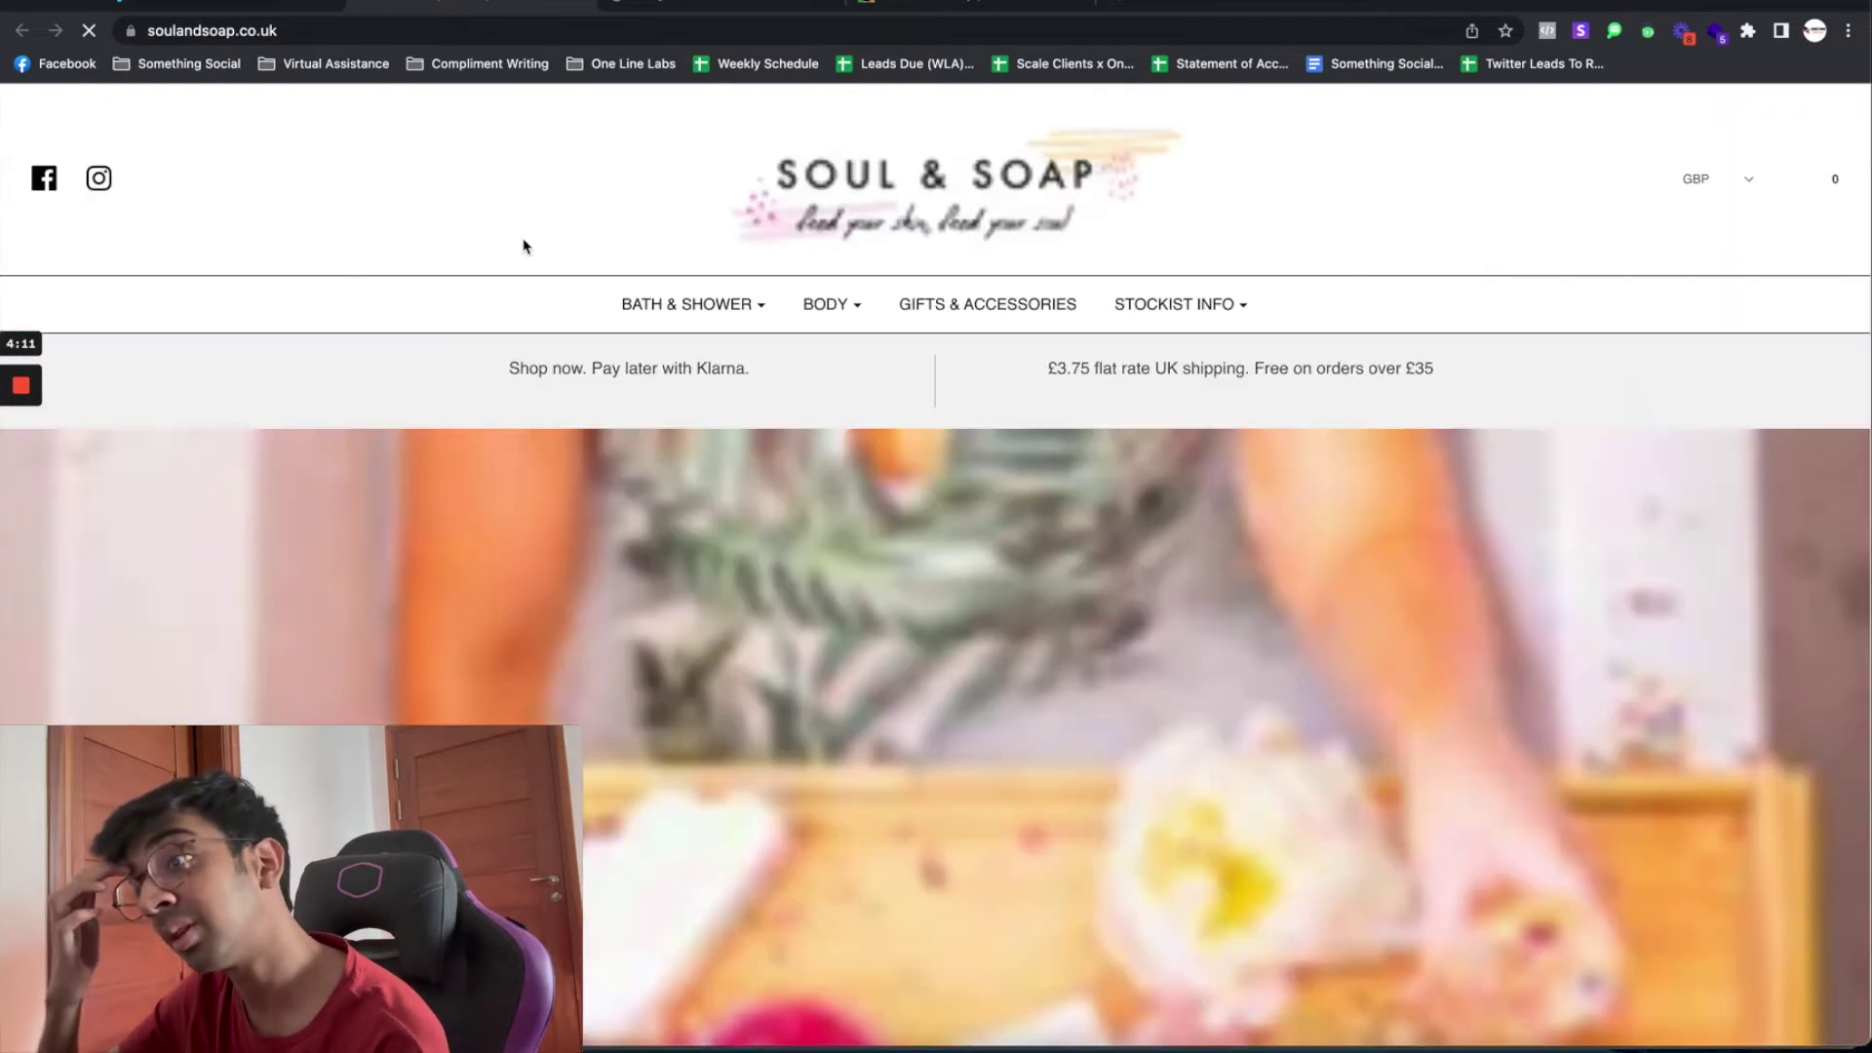
scroll(597, 543, down, 10)
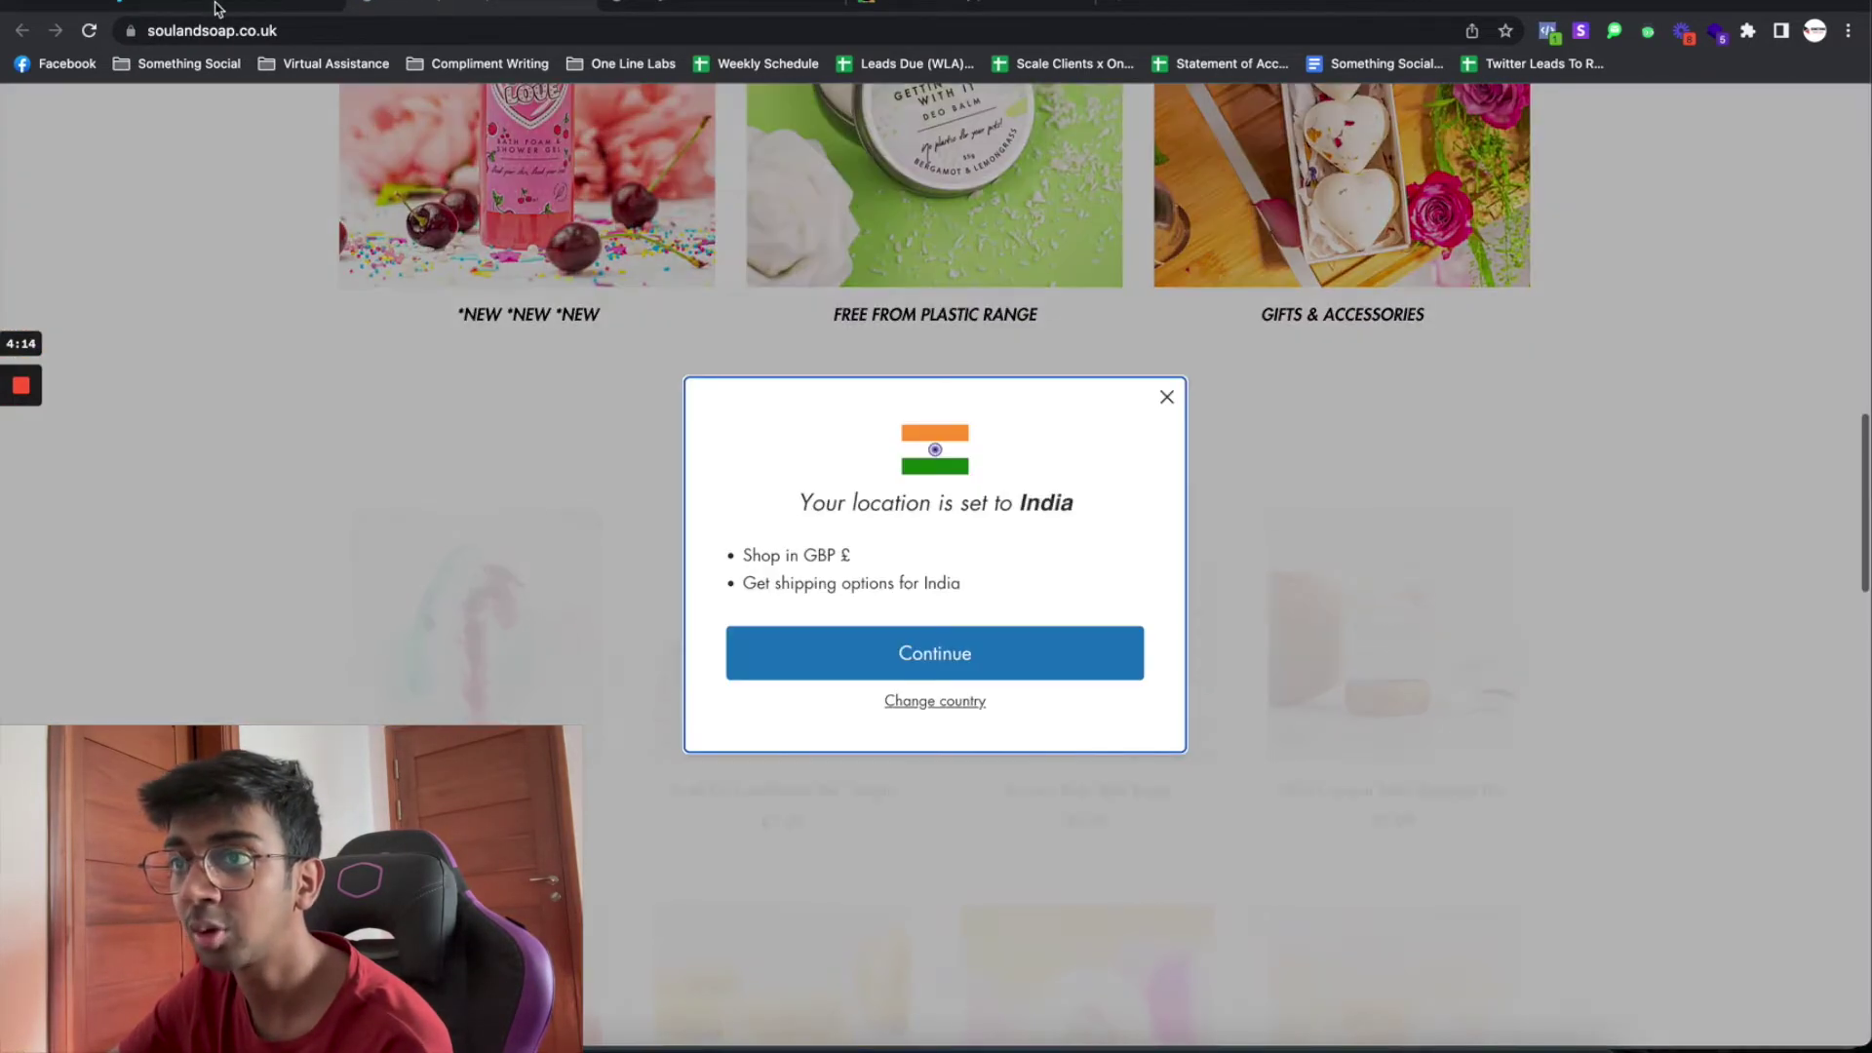
click(218, 12)
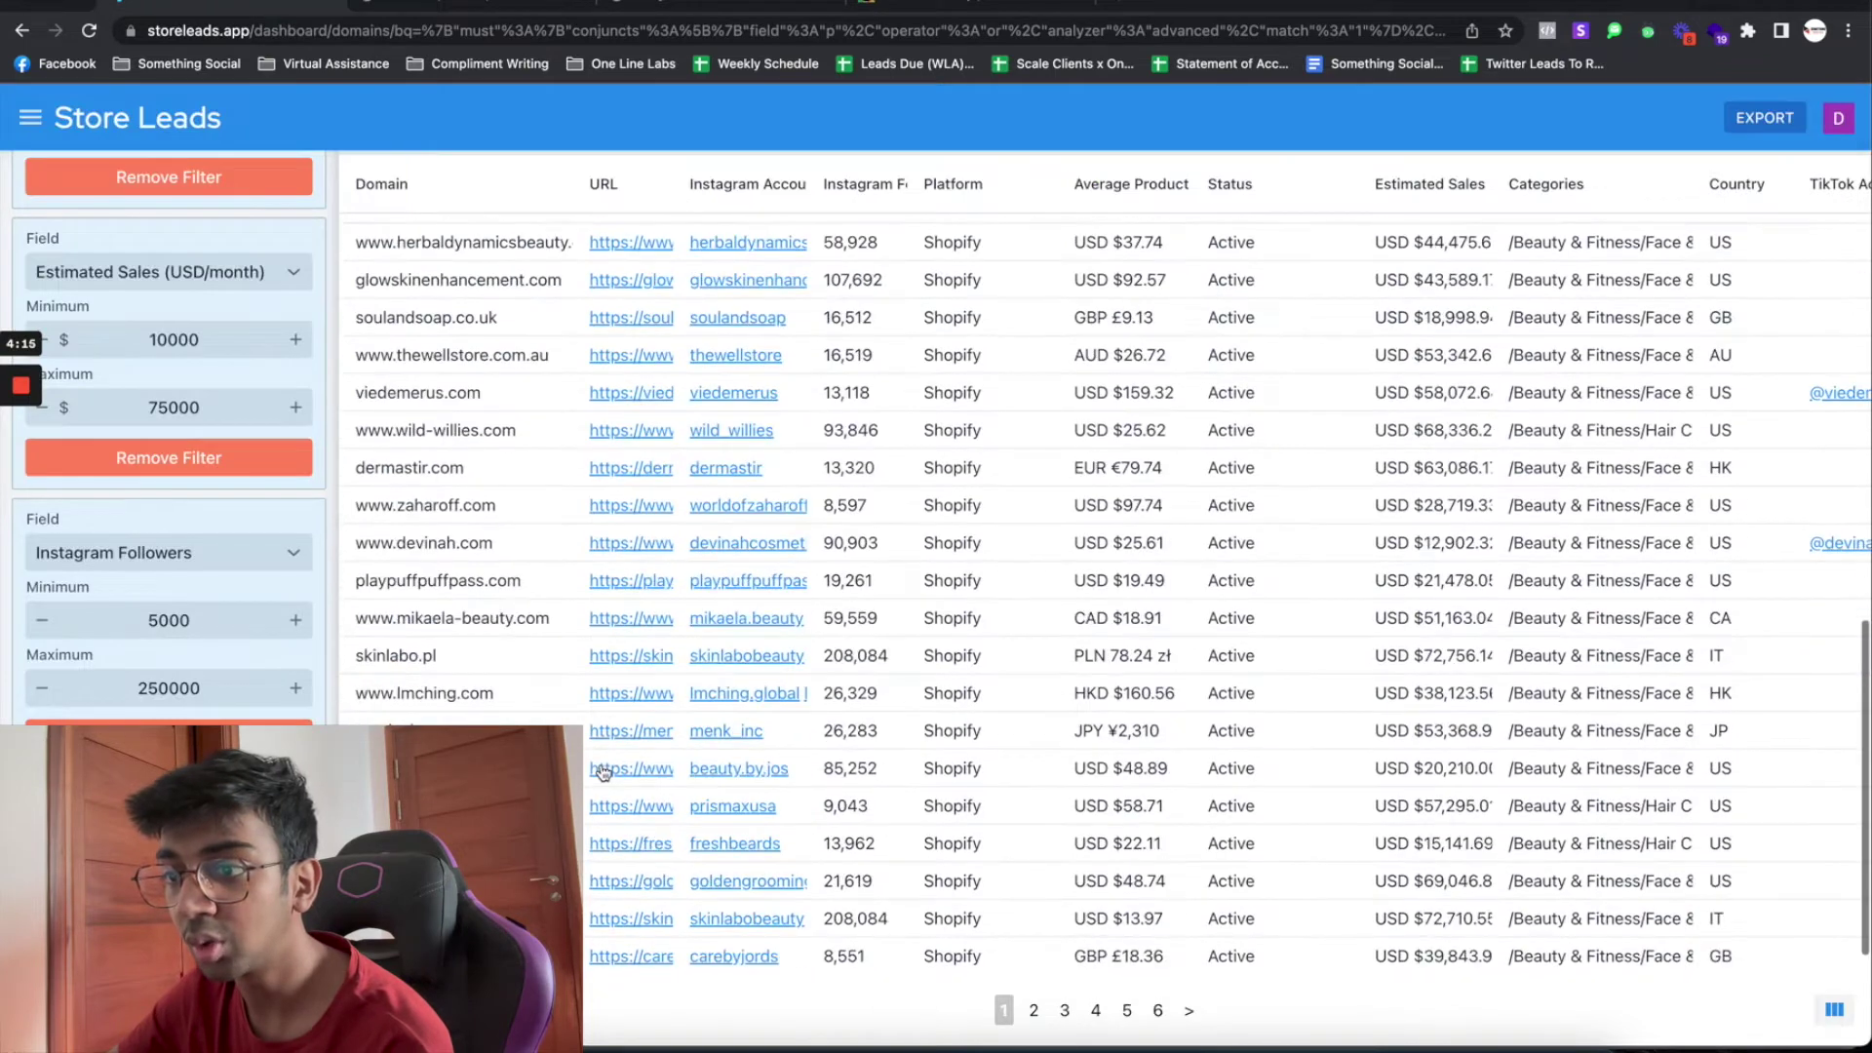
Open mikaela-beauty.com and skinlabo.pl in new tabs, then return to the Store Leads results
click(646, 629)
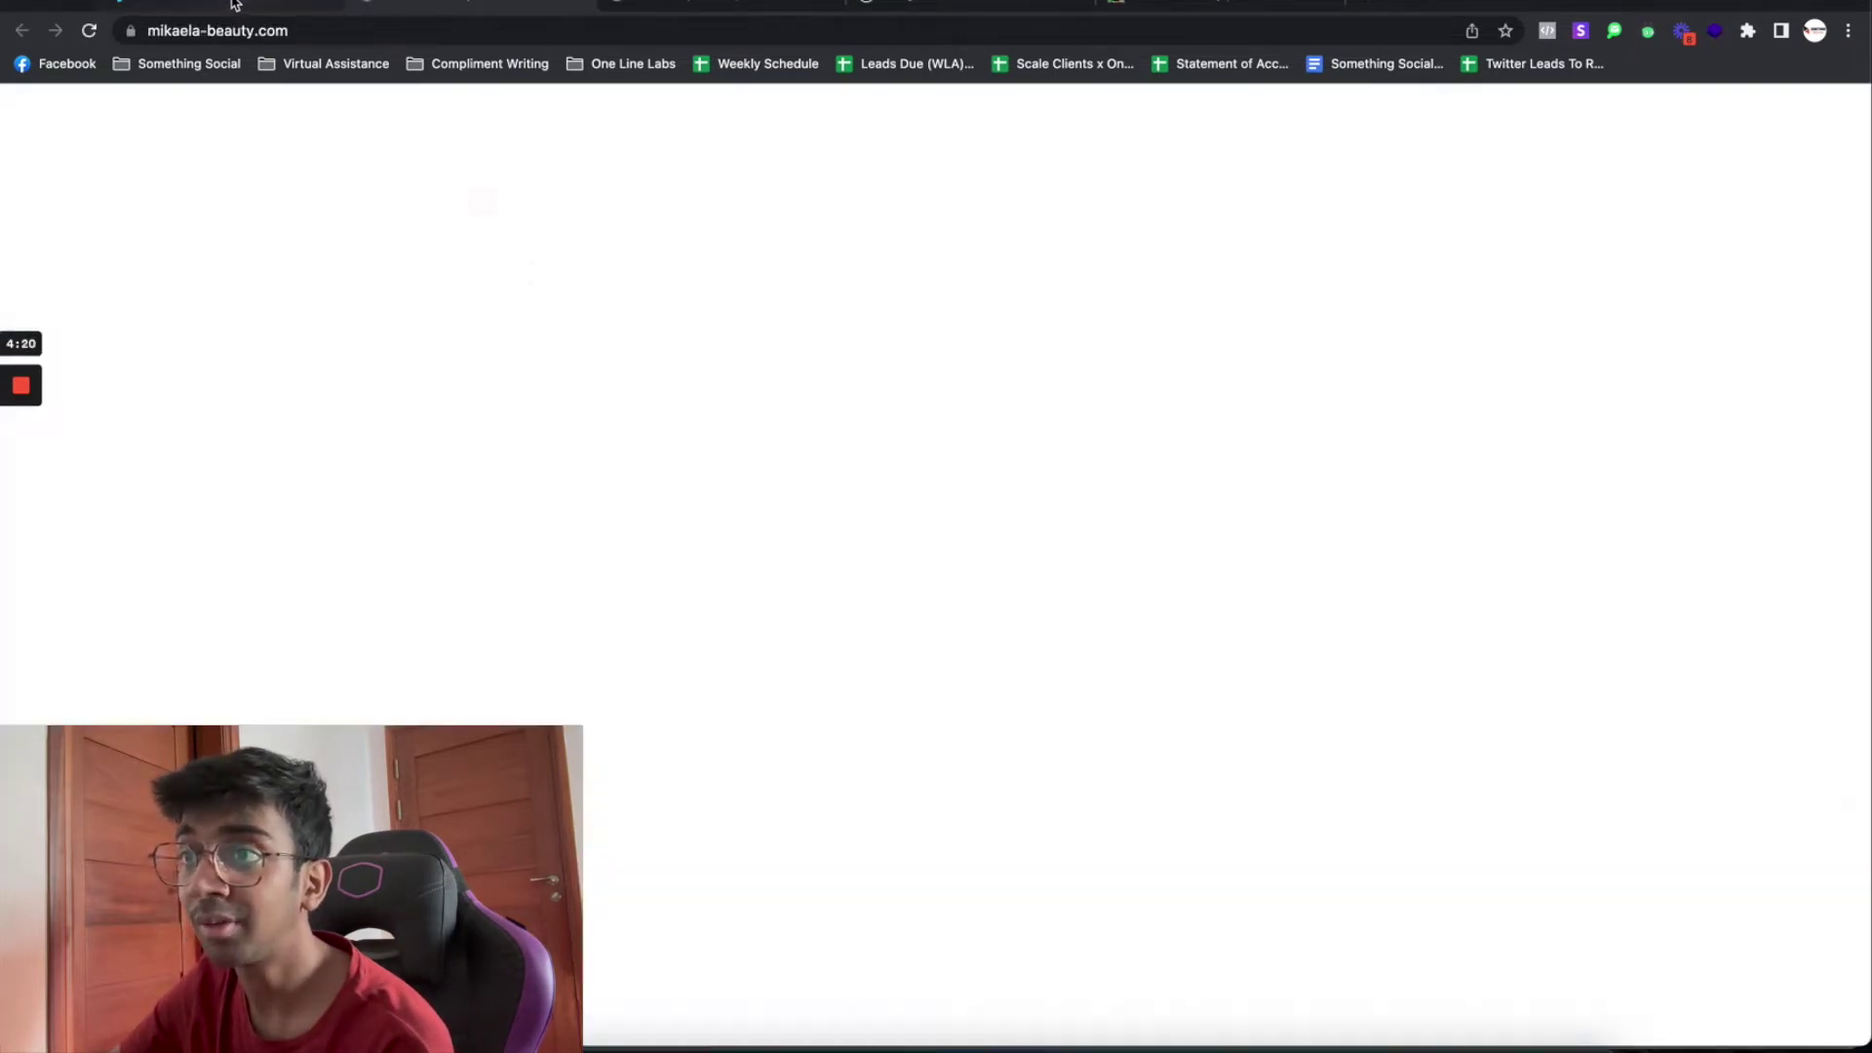
click(232, 7)
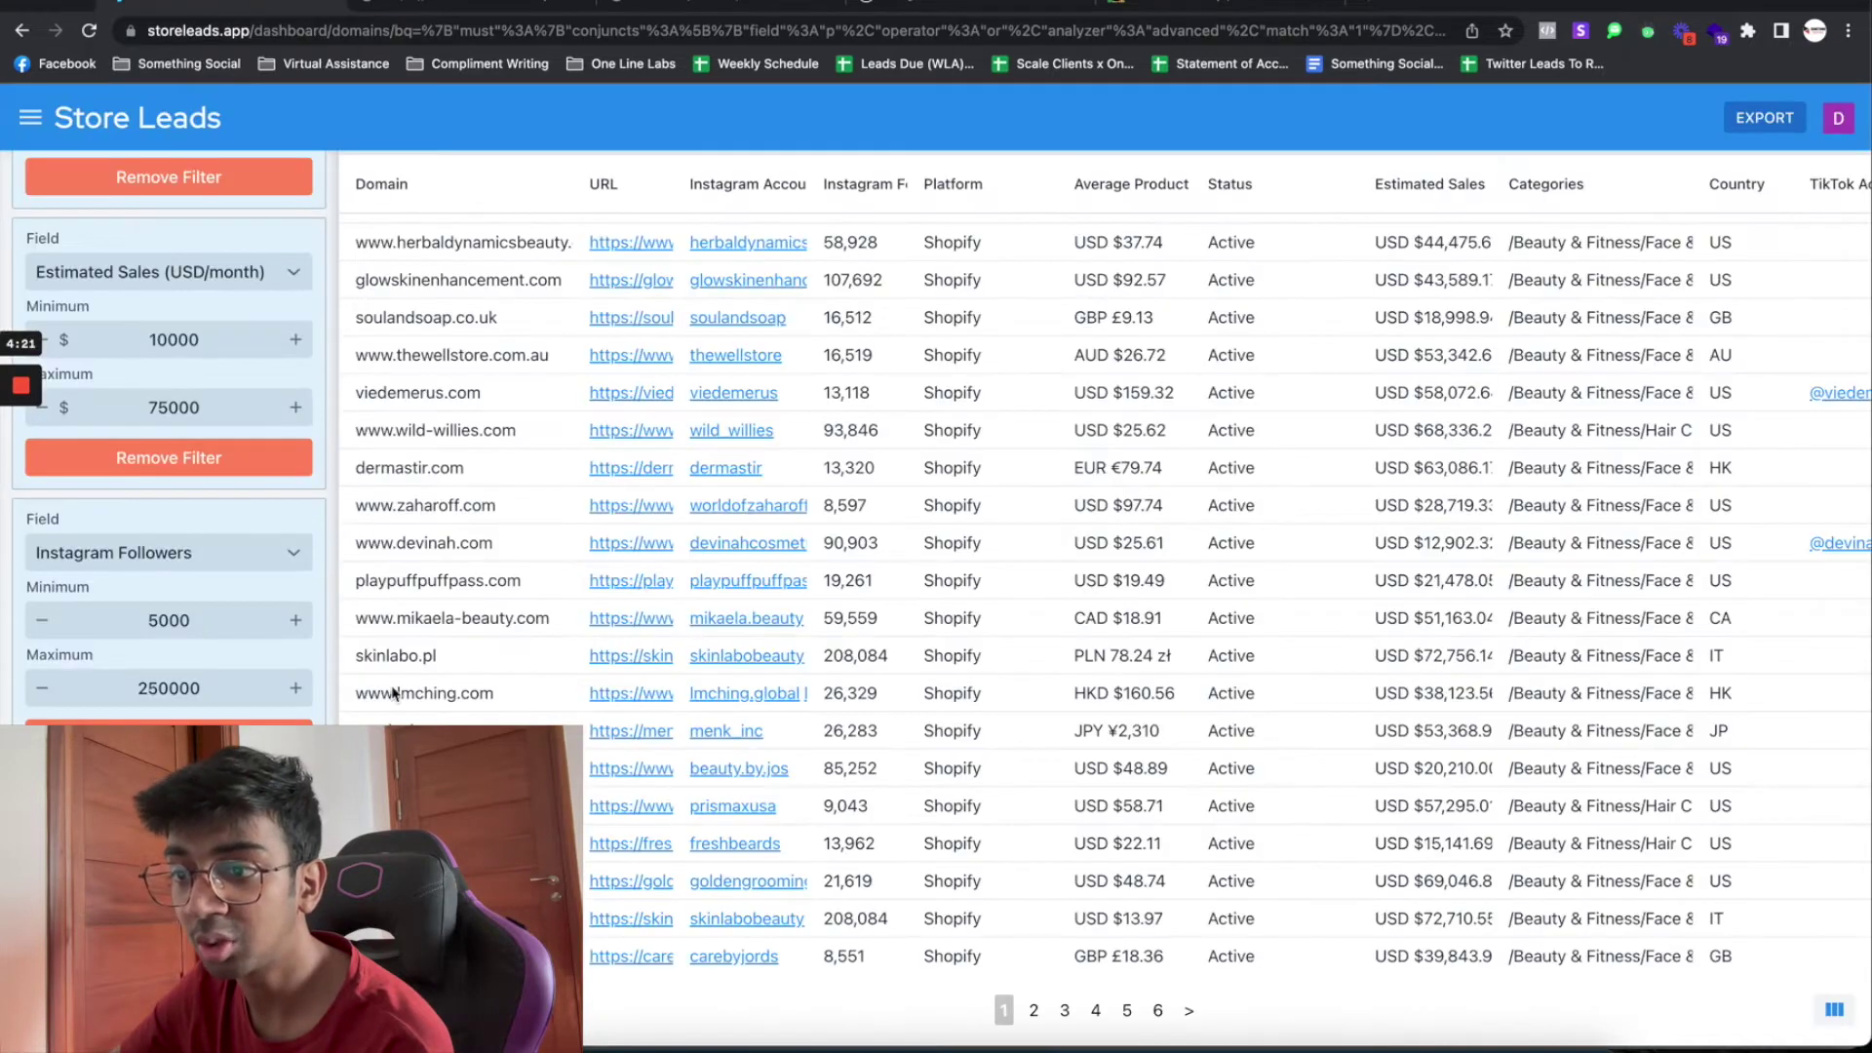
click(602, 659)
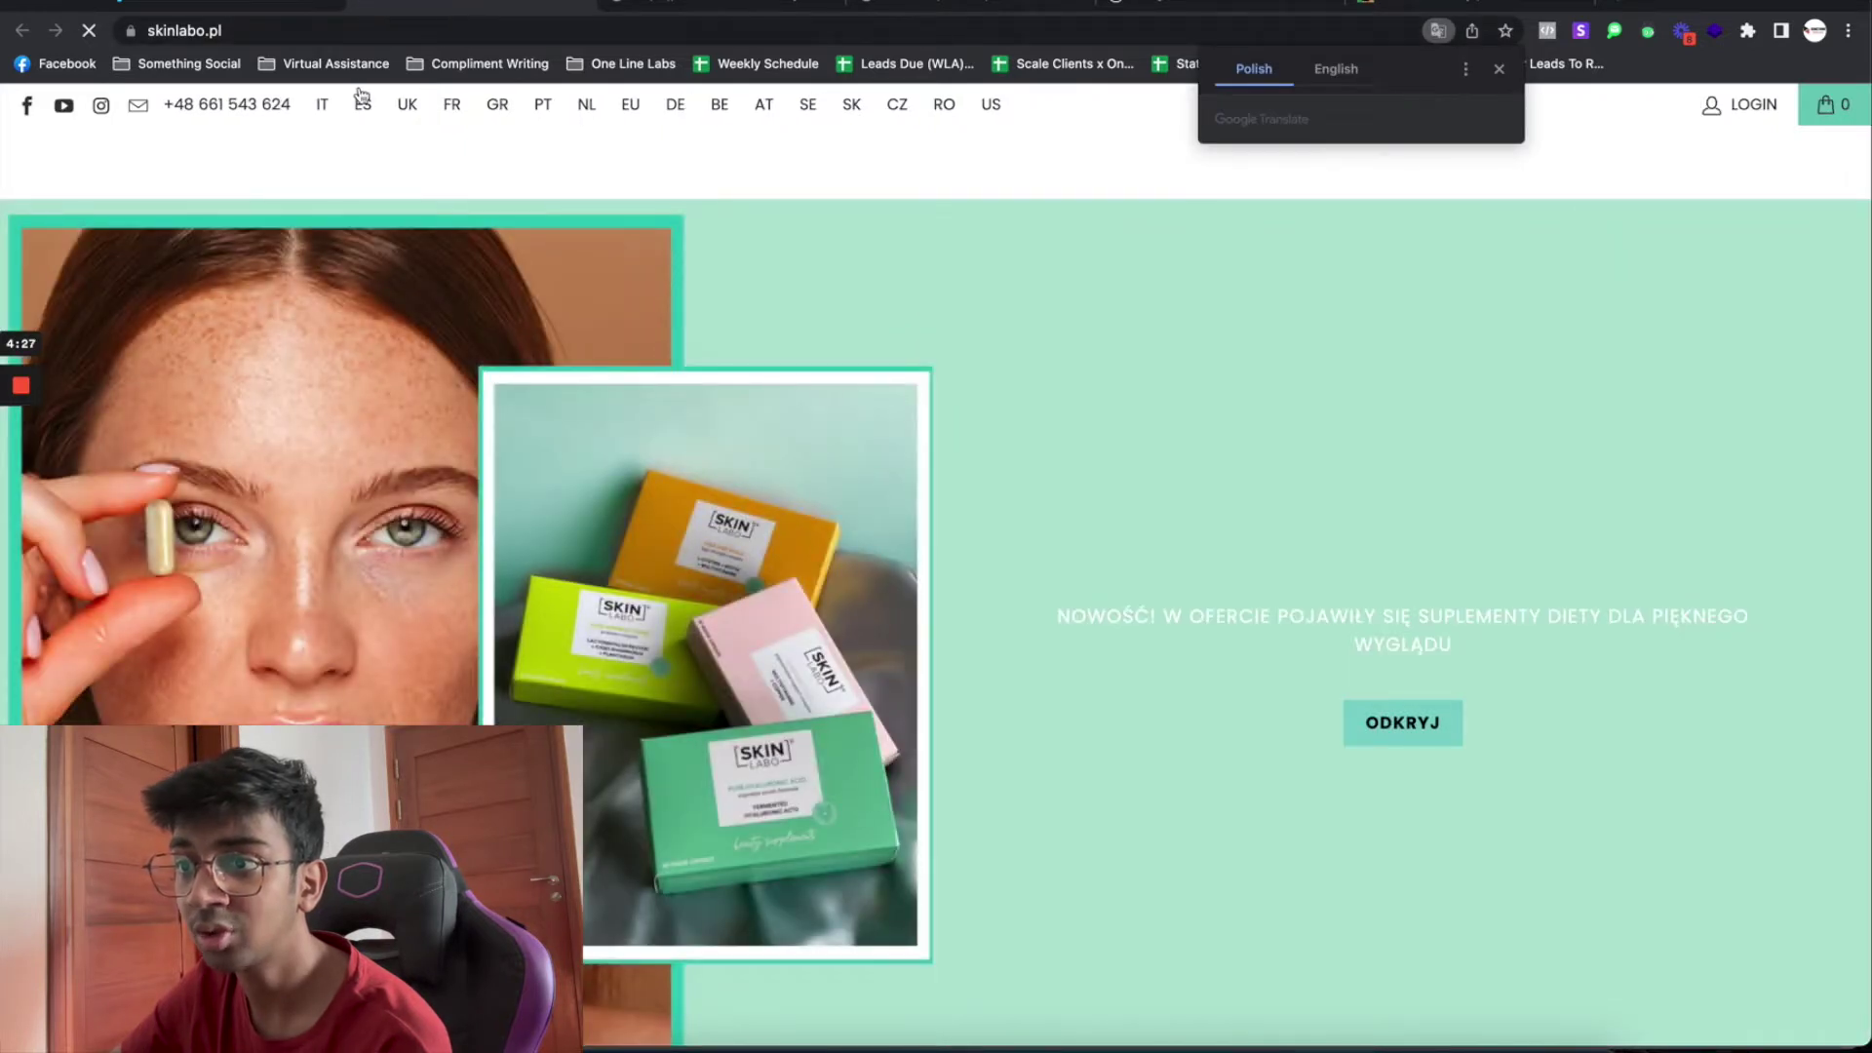
click(234, 3)
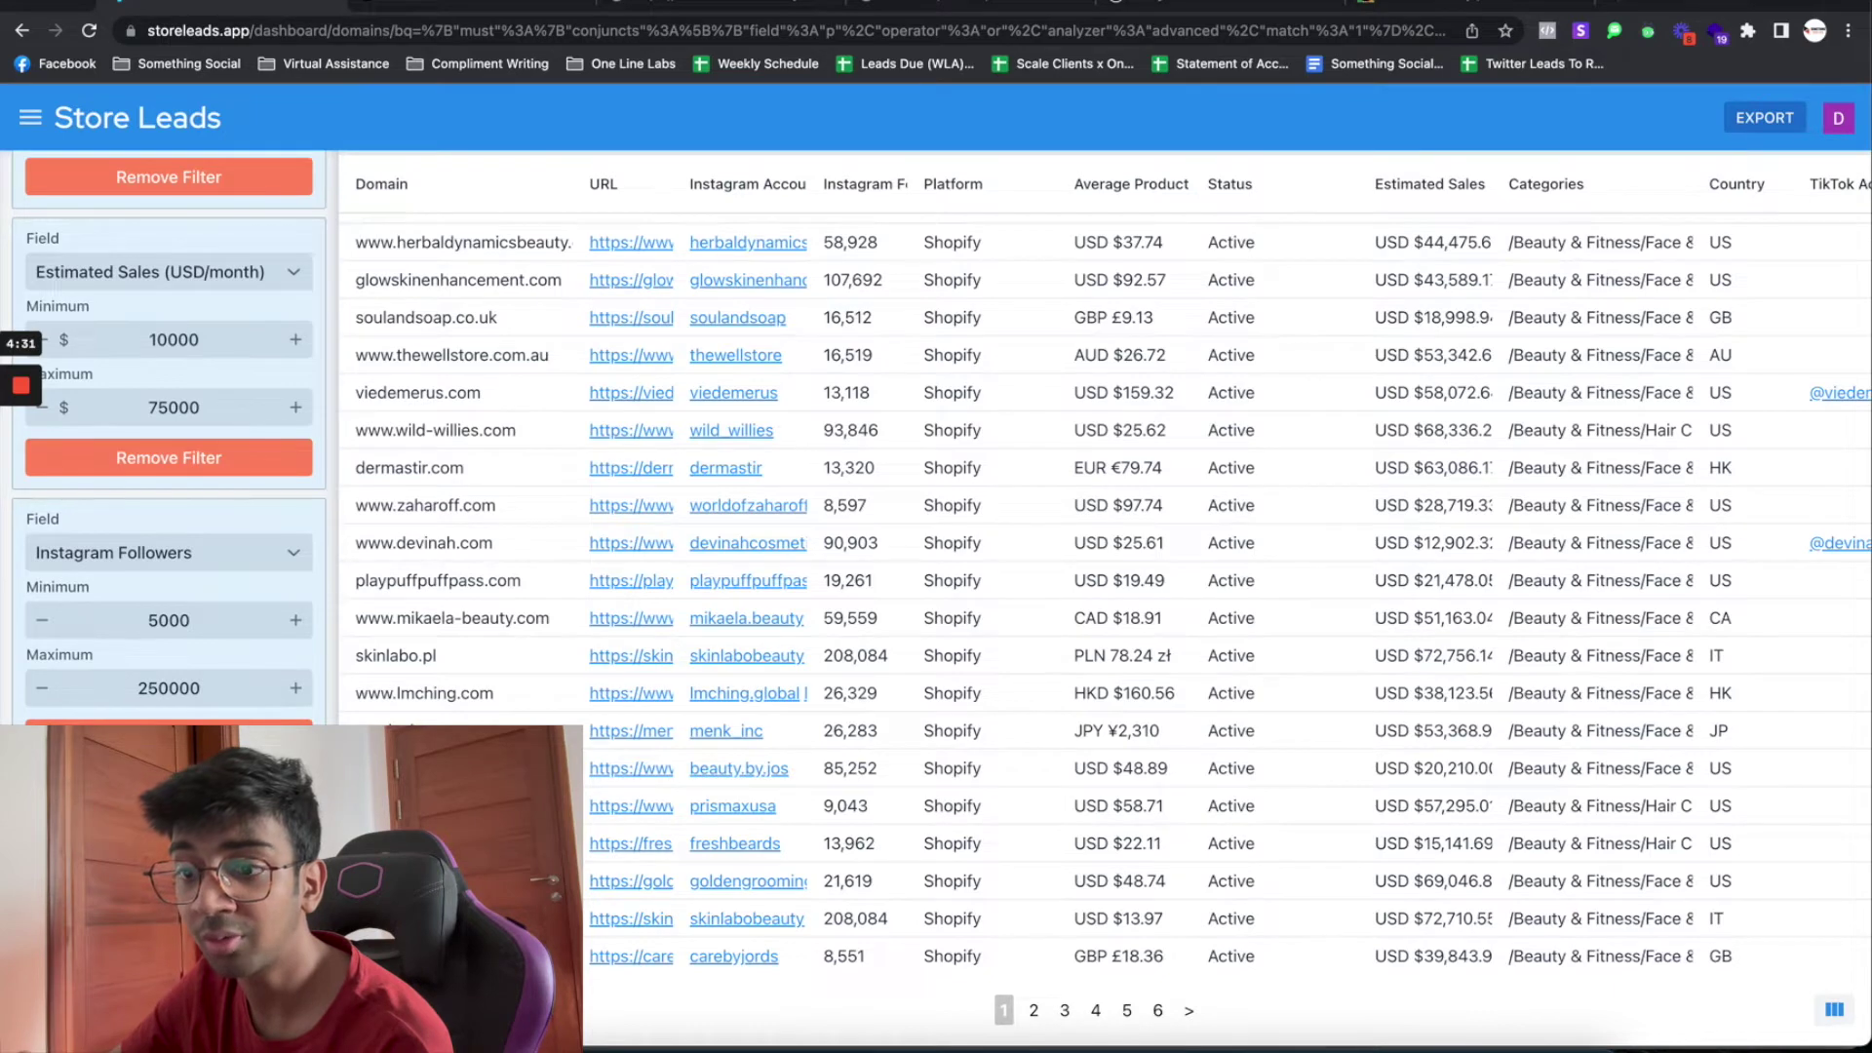
click(168, 552)
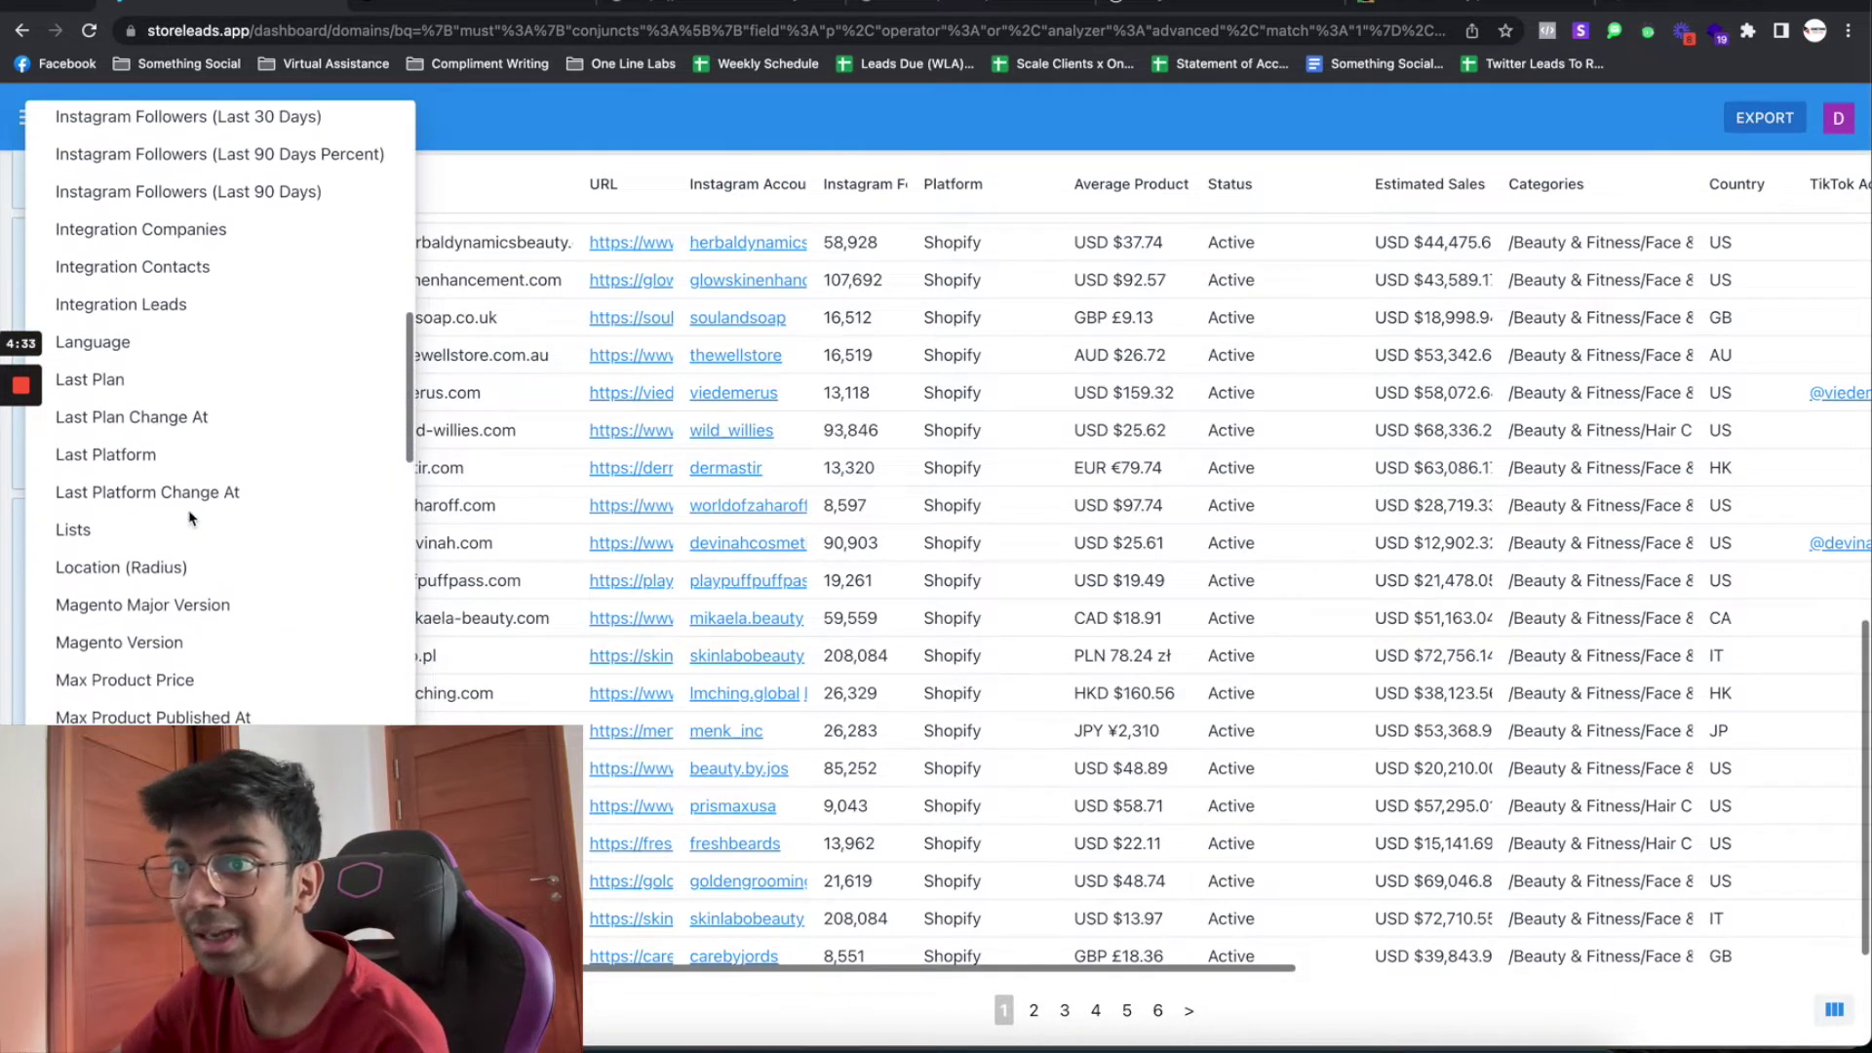
Add a Language filter limited to English (en)
scroll(190, 518, up, 15)
scroll(190, 518, down, 4)
scroll(190, 518, down, 7)
click(180, 399)
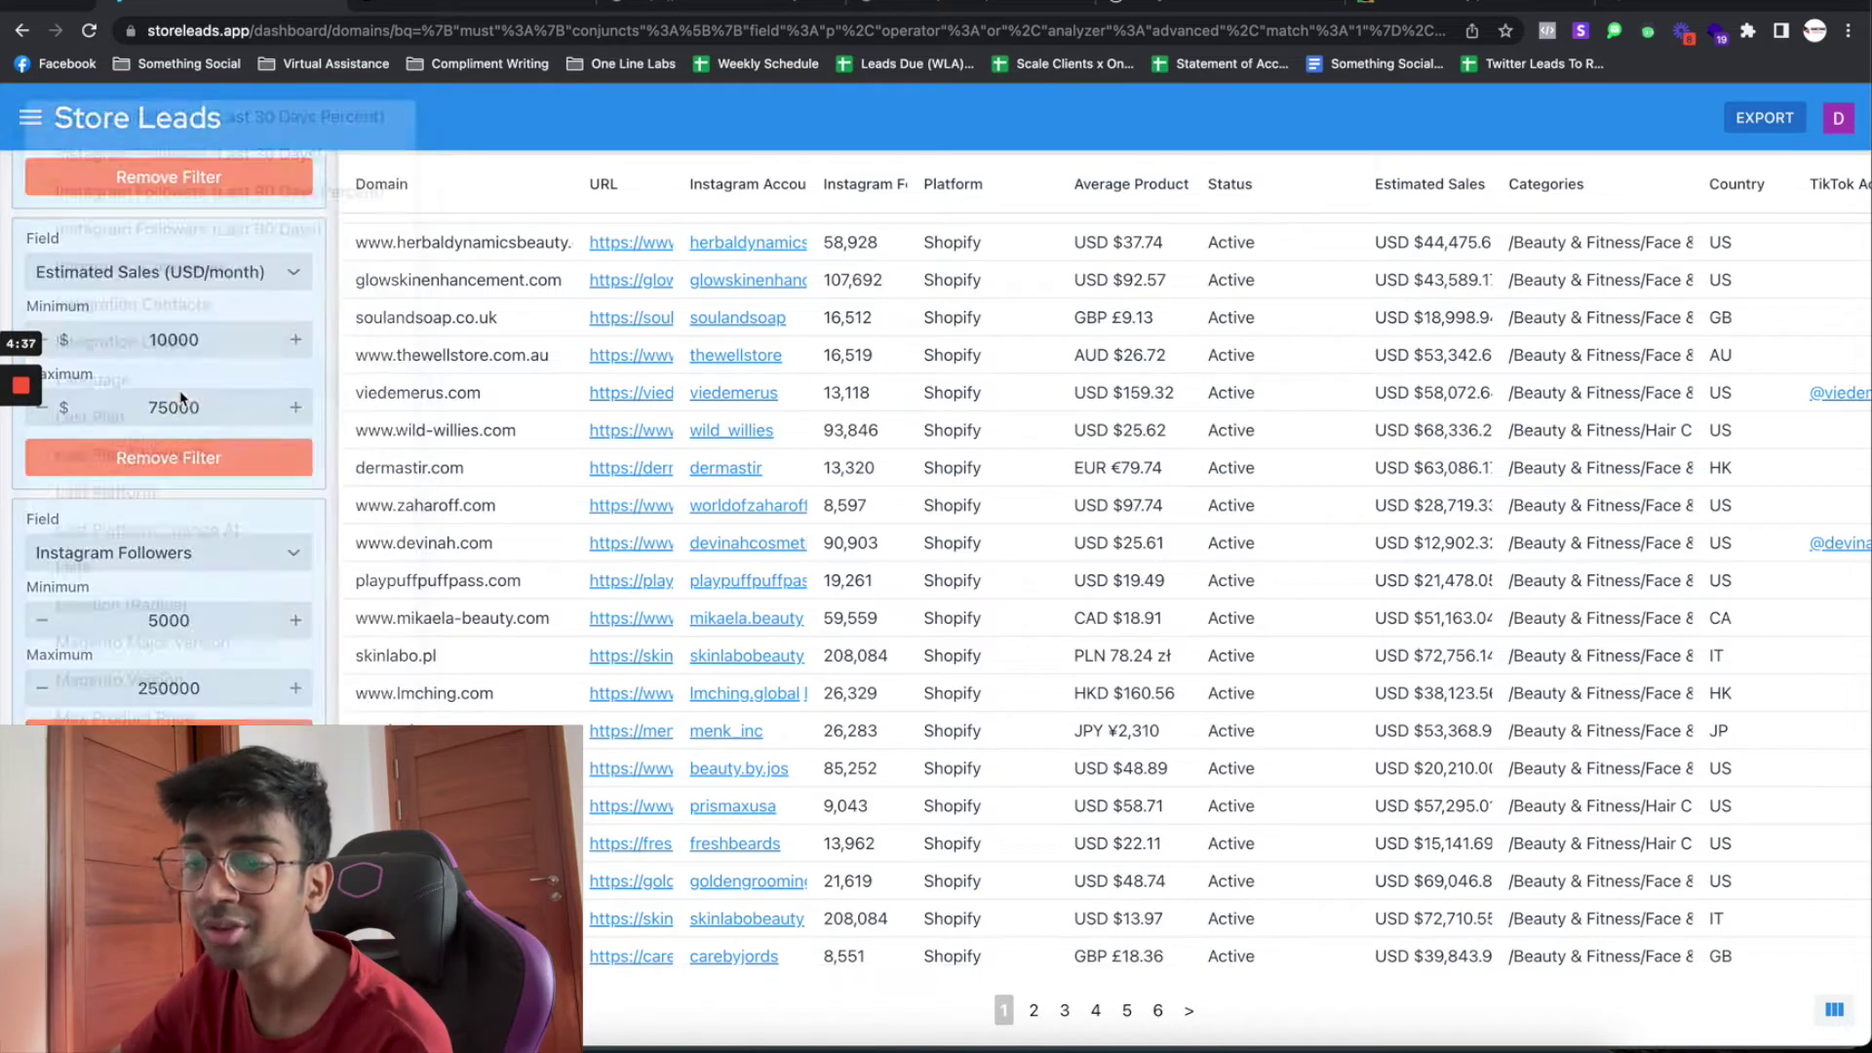
scroll(180, 400, down, 3)
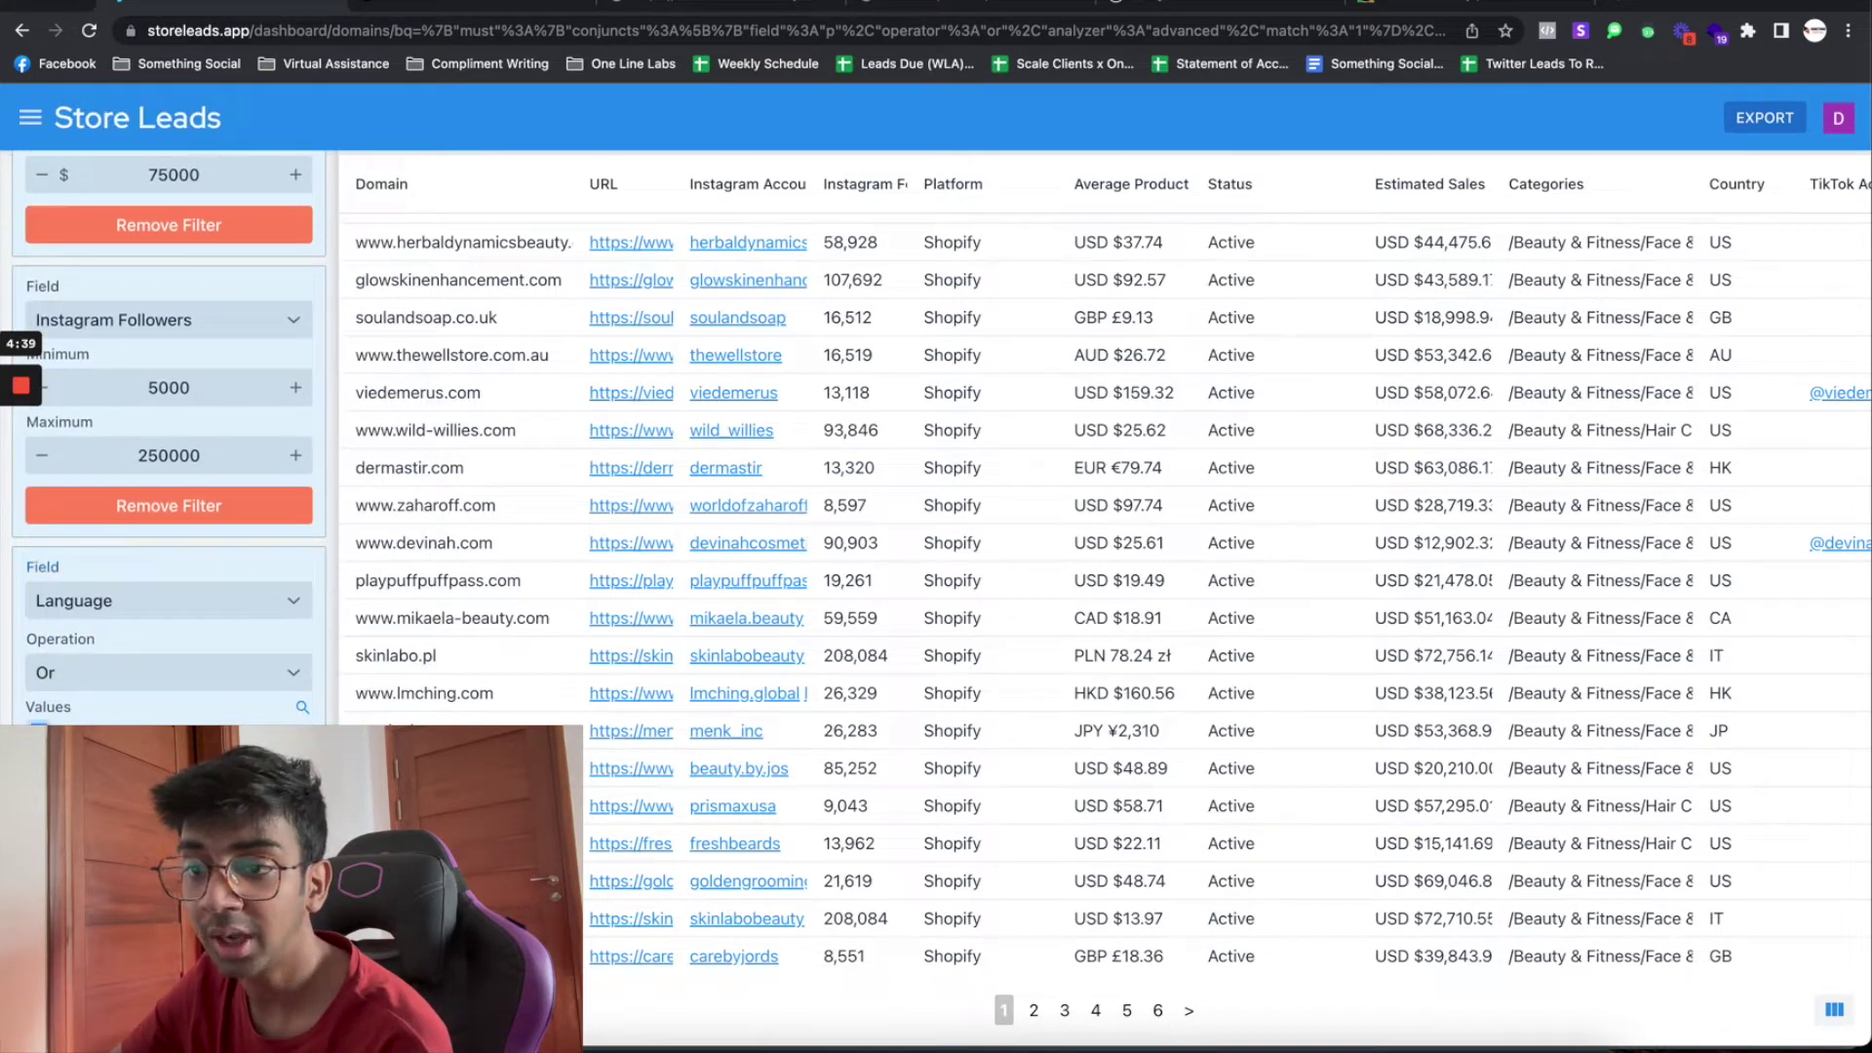
scroll(169, 437, down, 2)
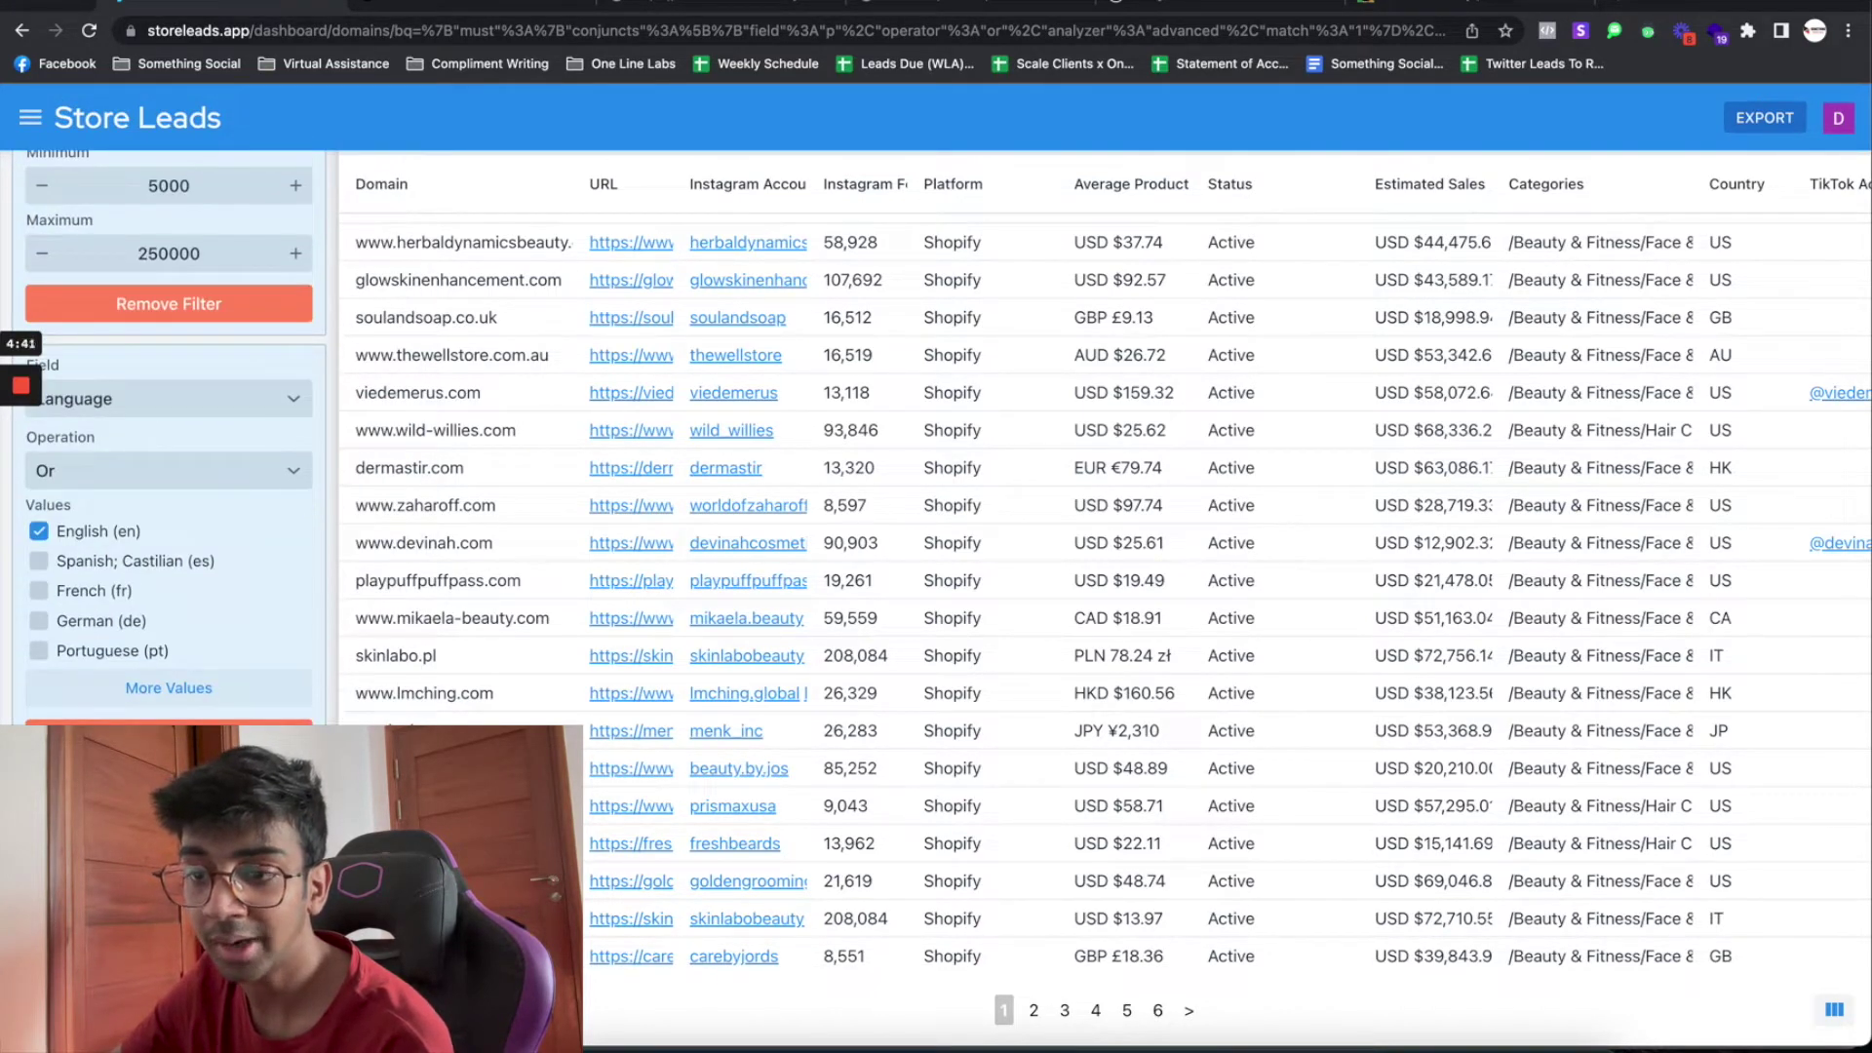
scroll(169, 437, down, 3)
Remove the Platform filter from the search
click(168, 440)
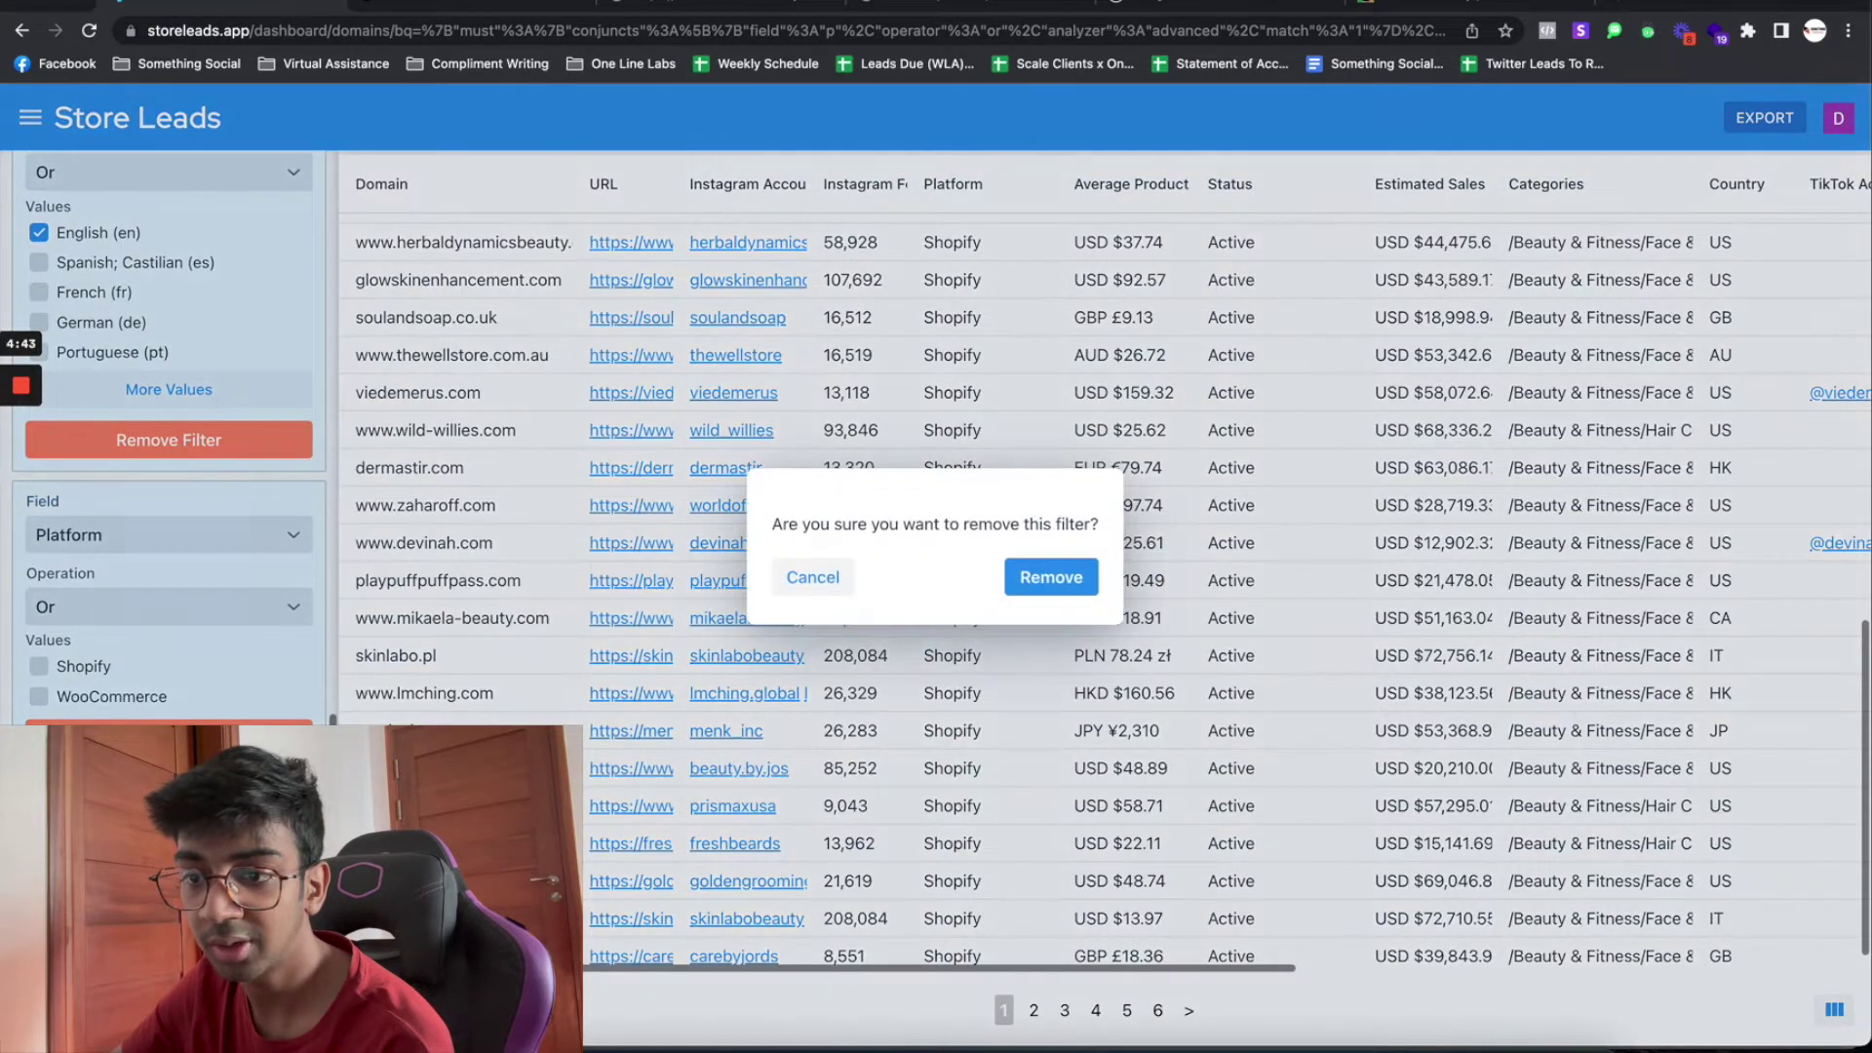
click(1073, 573)
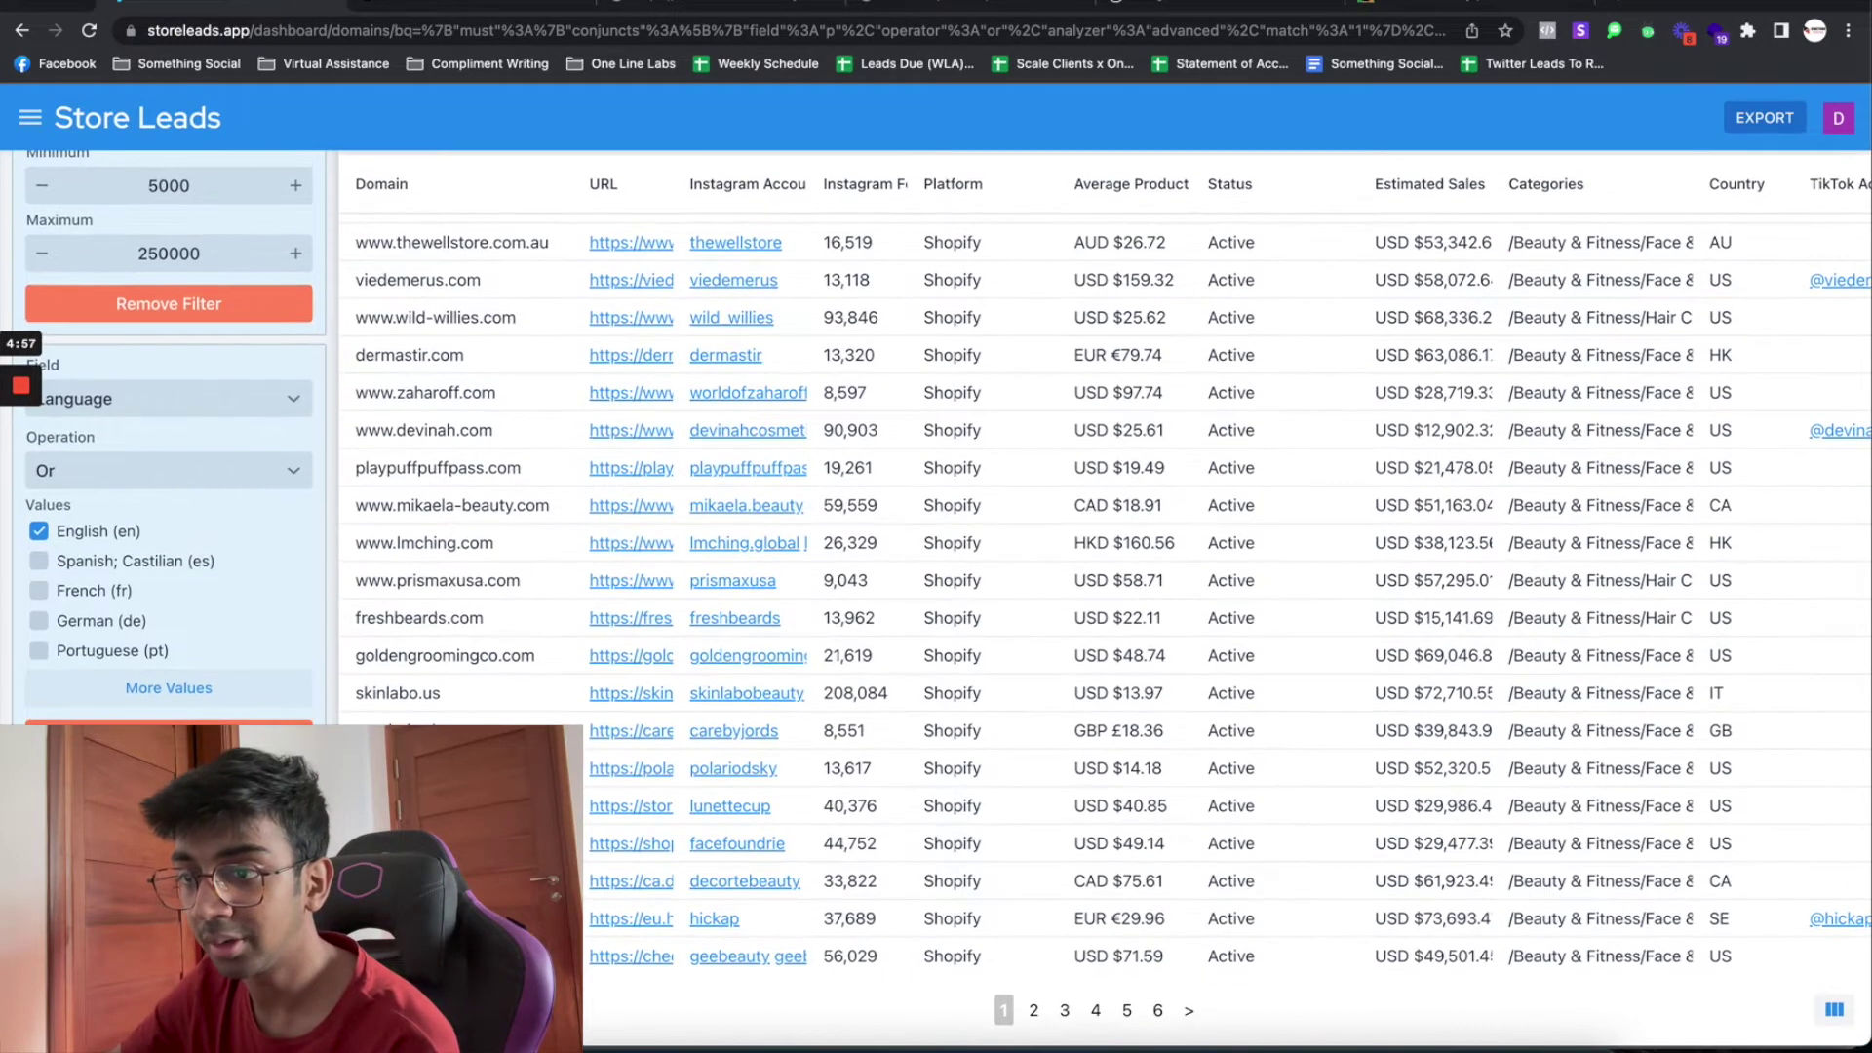
scroll(536, 680, up, 1)
Go to page 2 of the filtered store results
scroll(535, 679, up, 10)
scroll(535, 676, down, 10)
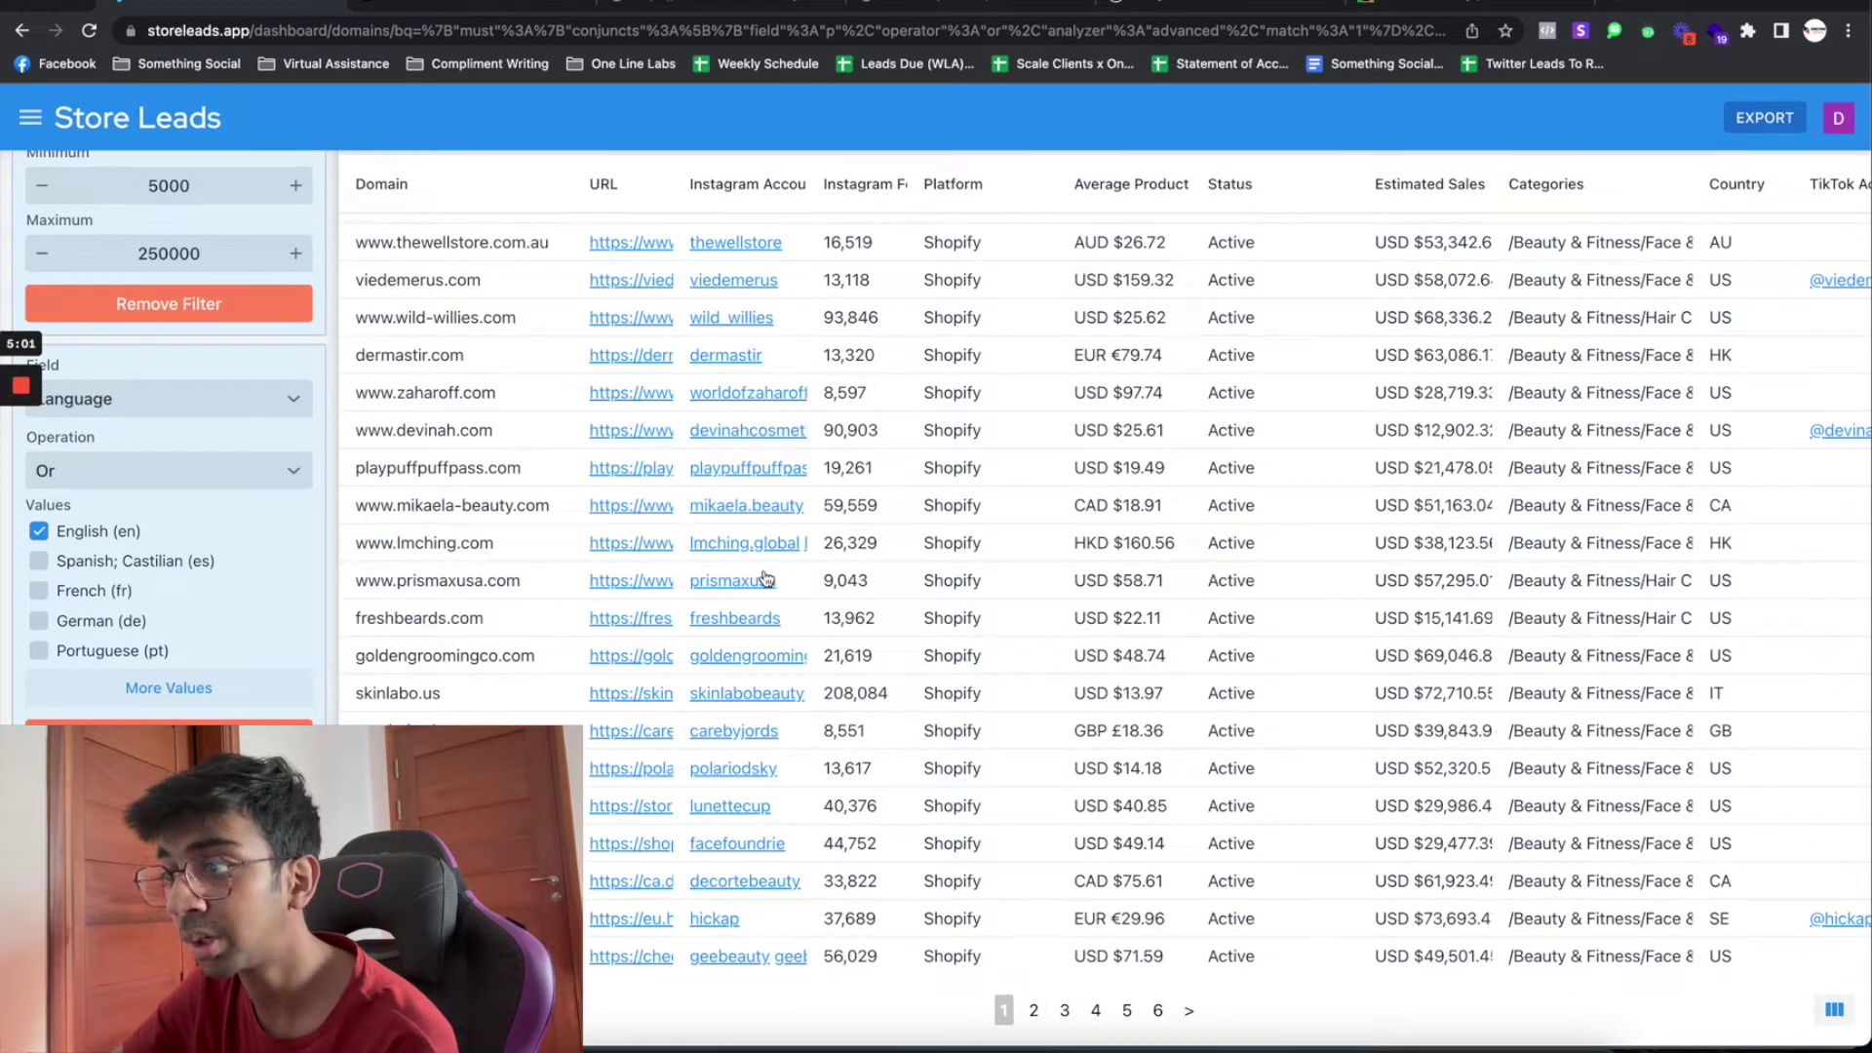
scroll(765, 580, up, 10)
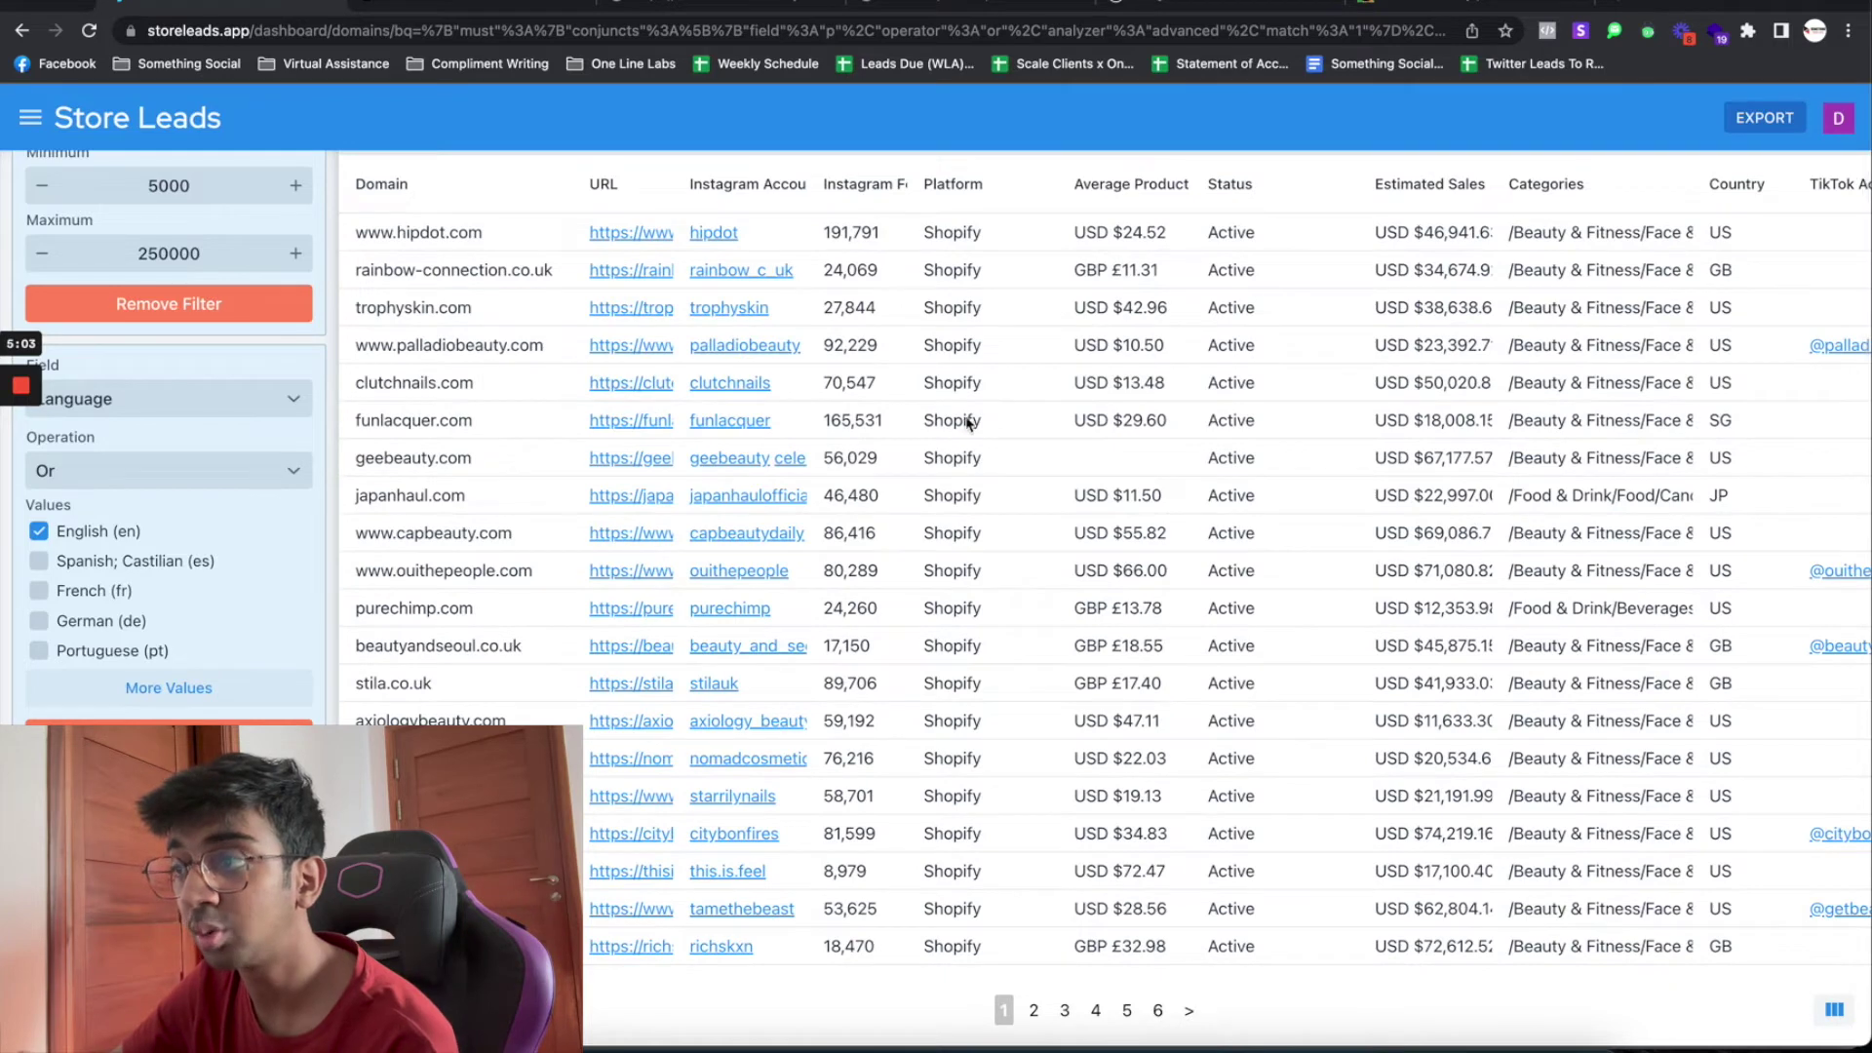
click(1034, 1010)
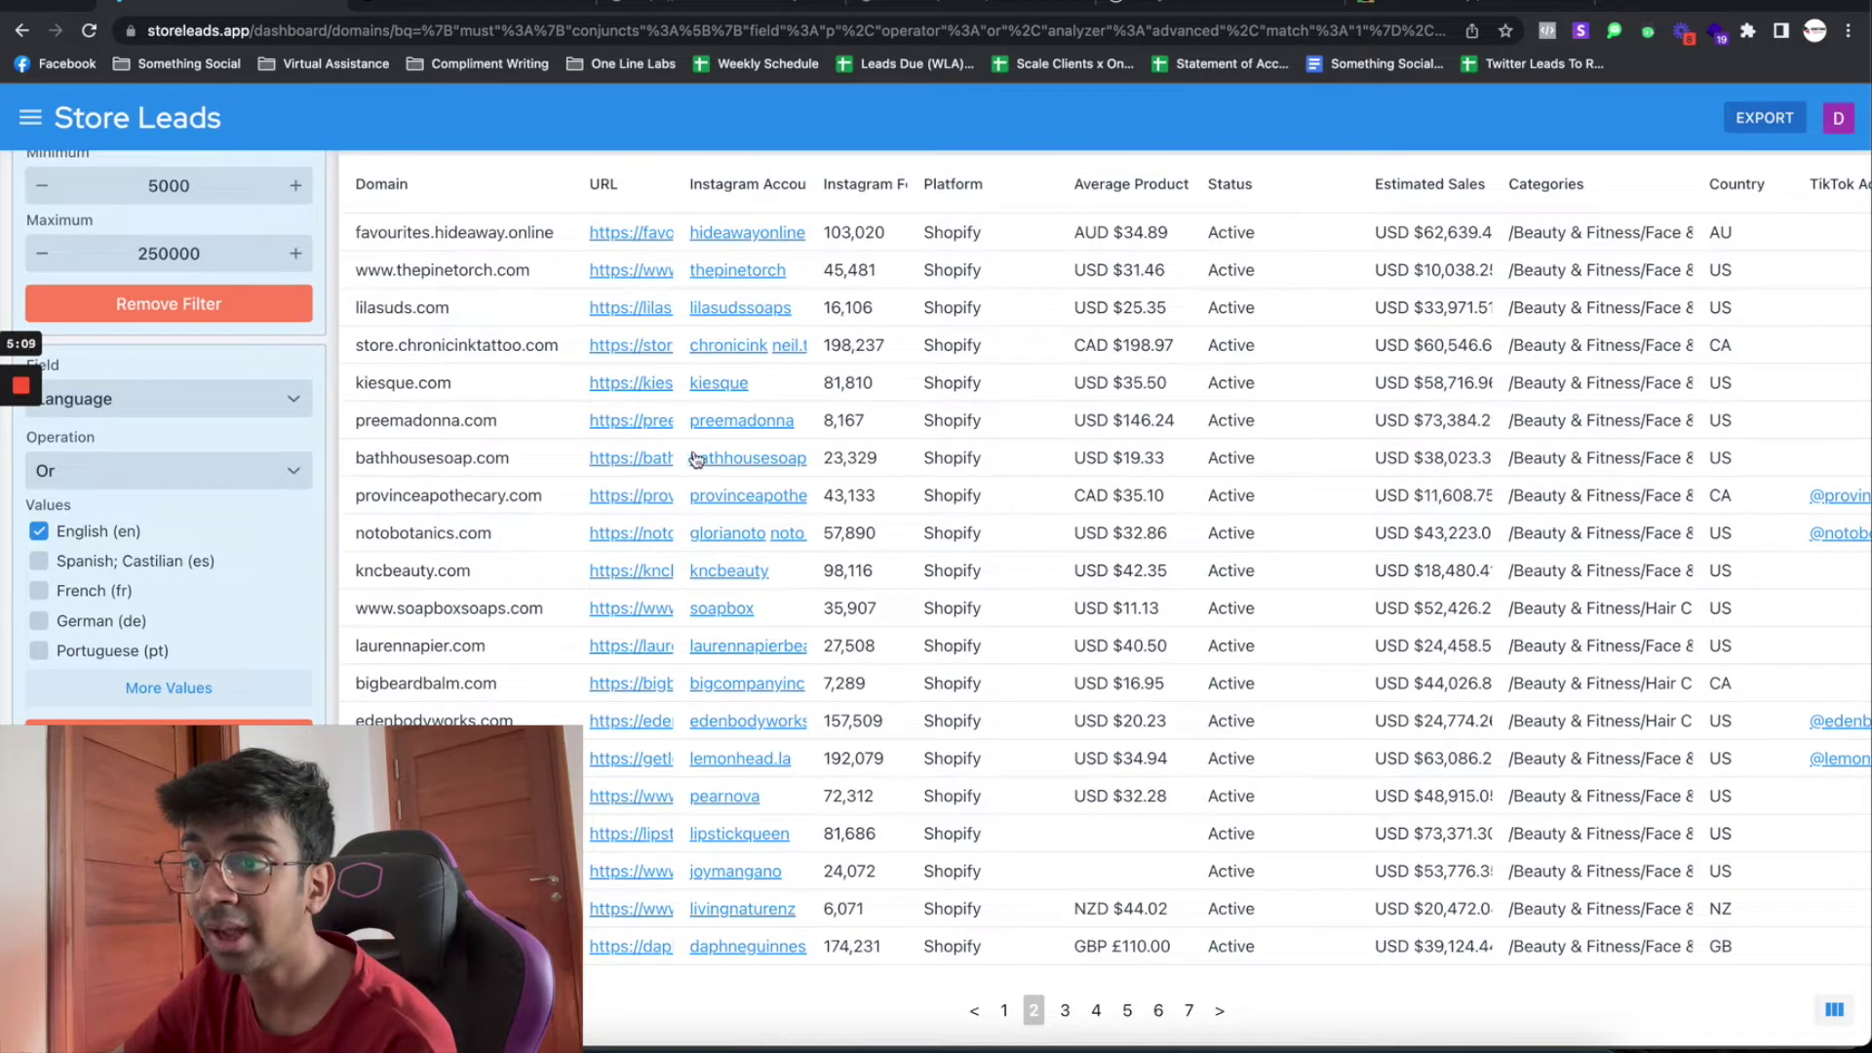
Preview the notobotanics.com and justthegoods.net store websites, then return to the results
click(640, 534)
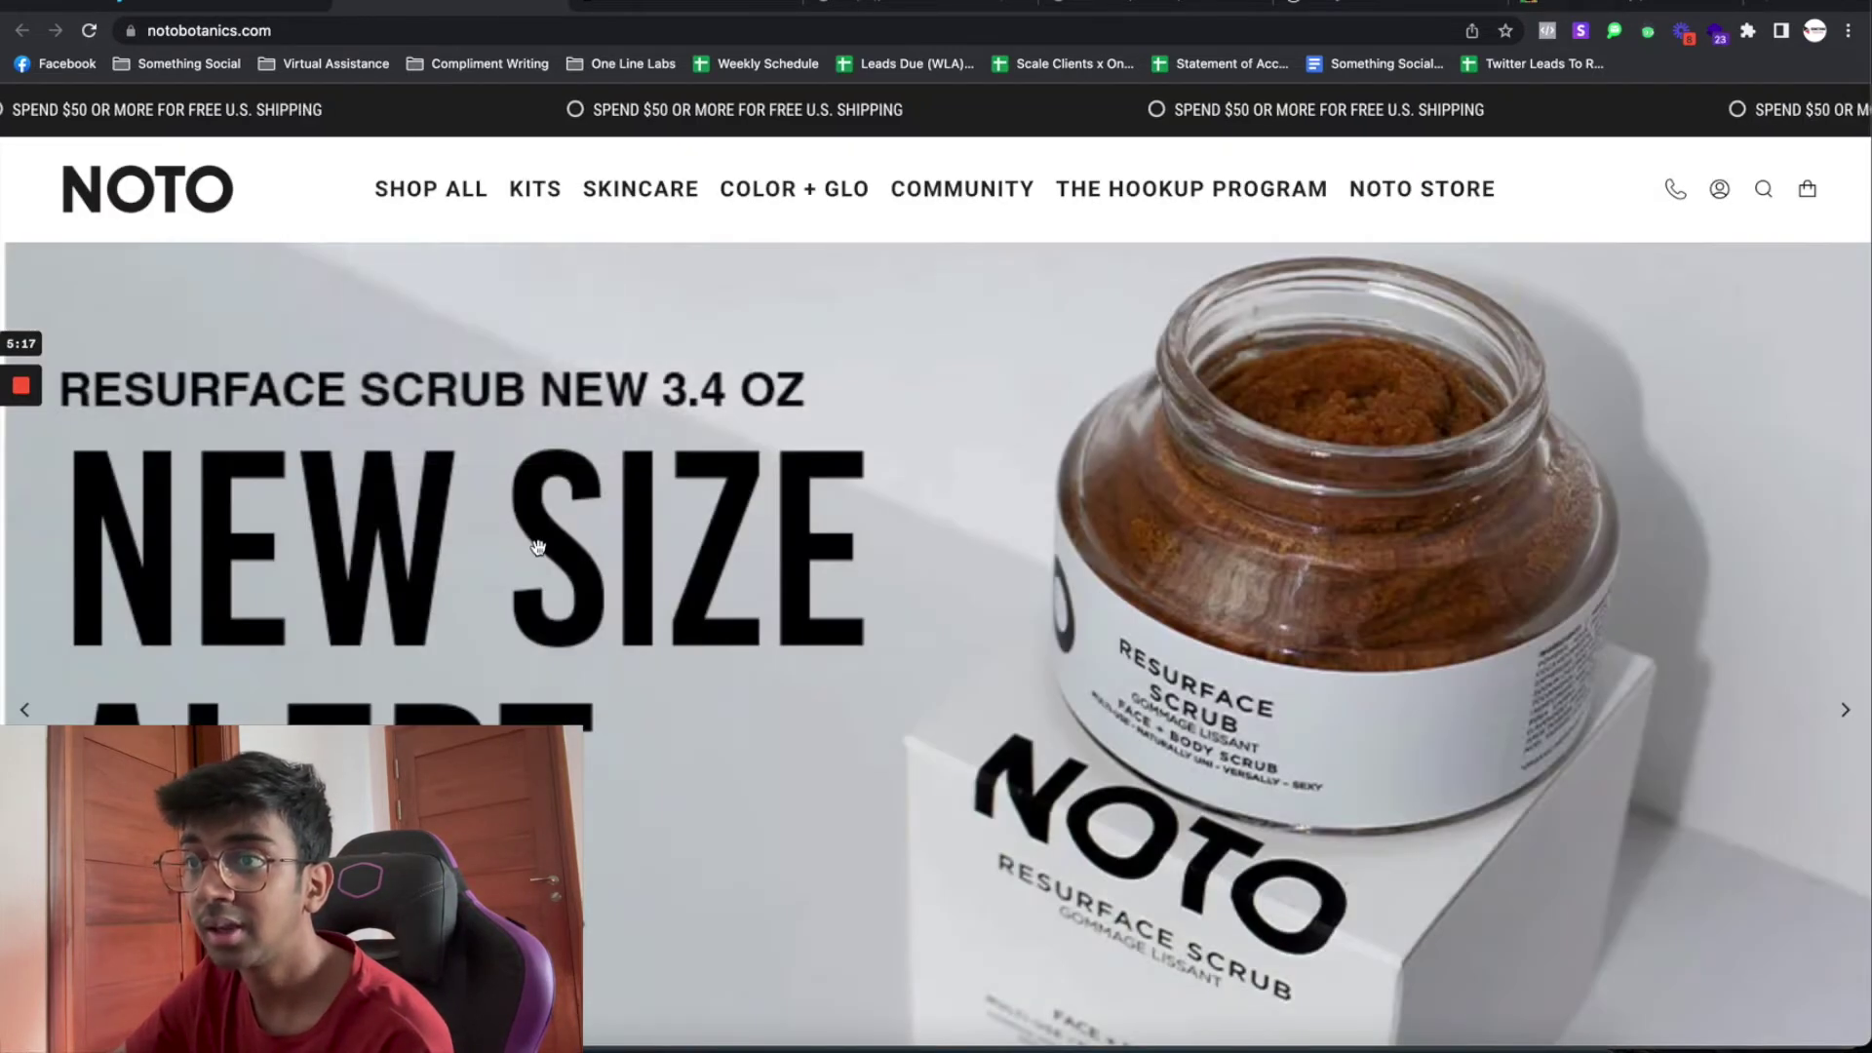
scroll(536, 547, down, 10)
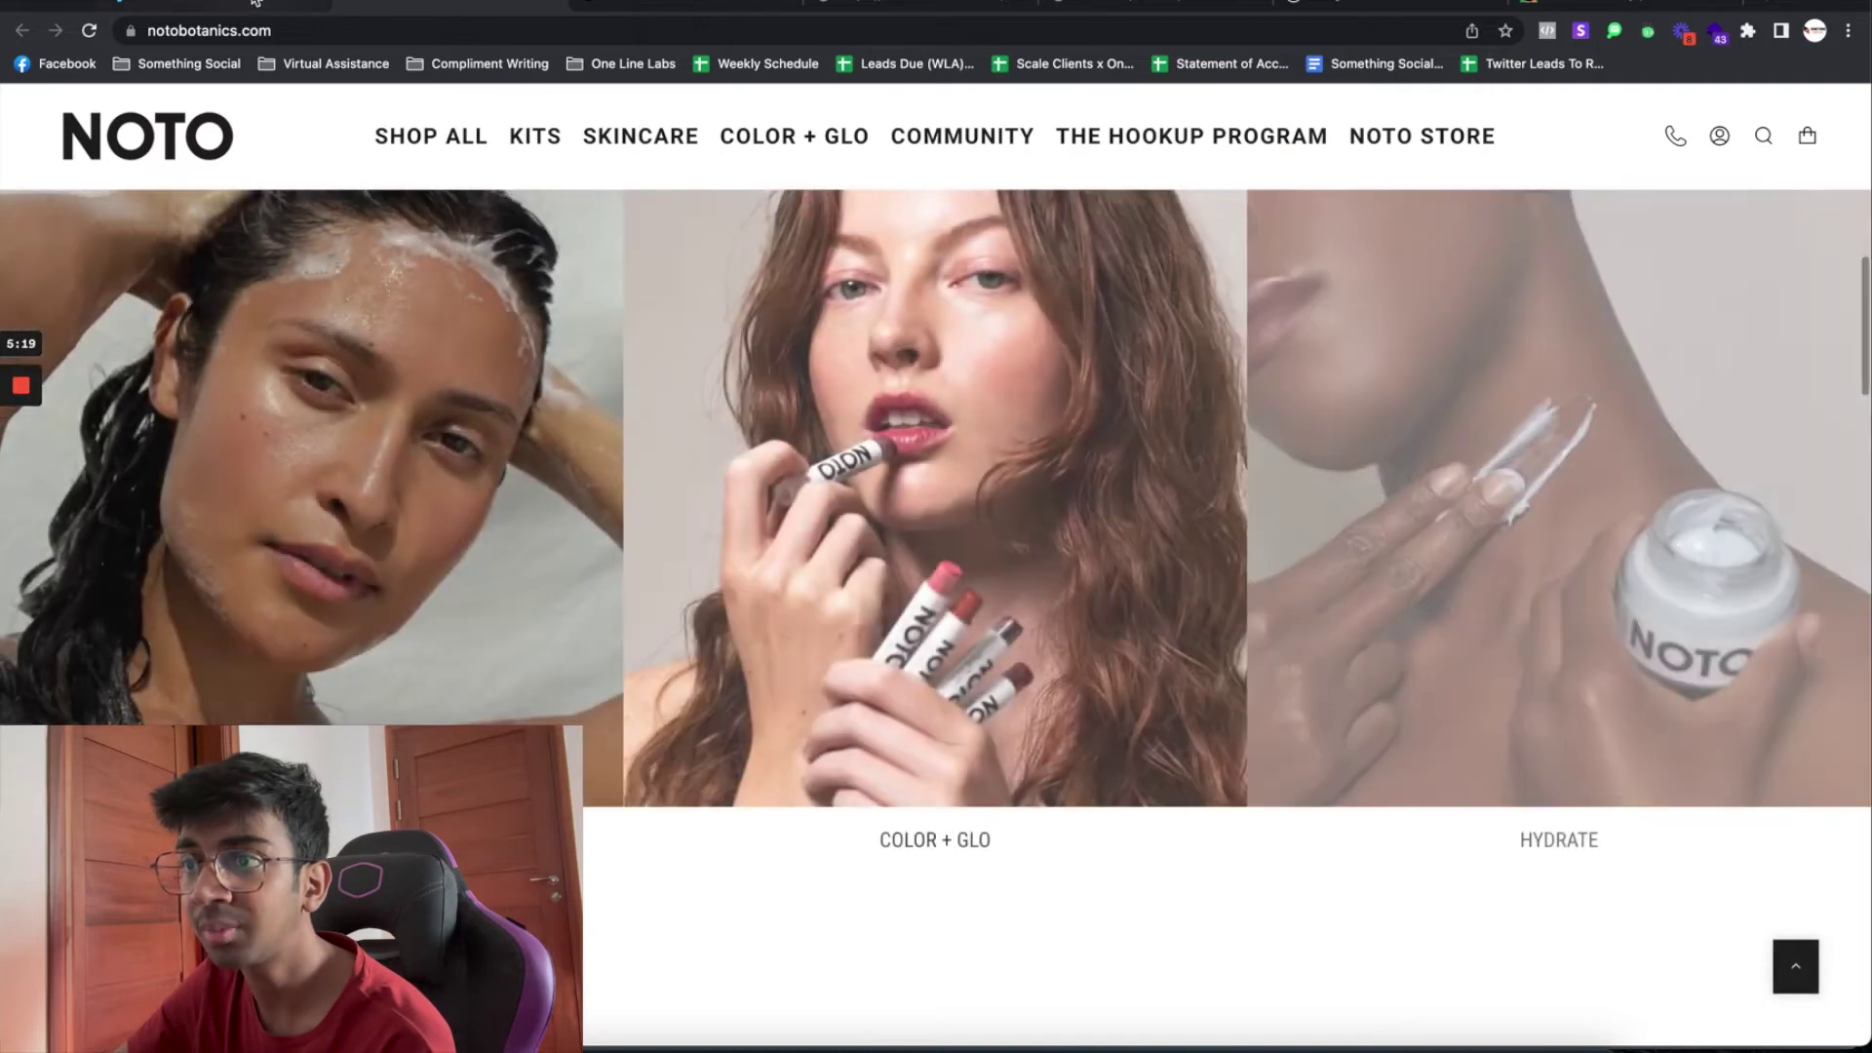
key(super+w)
scroll(676, 495, down, 5)
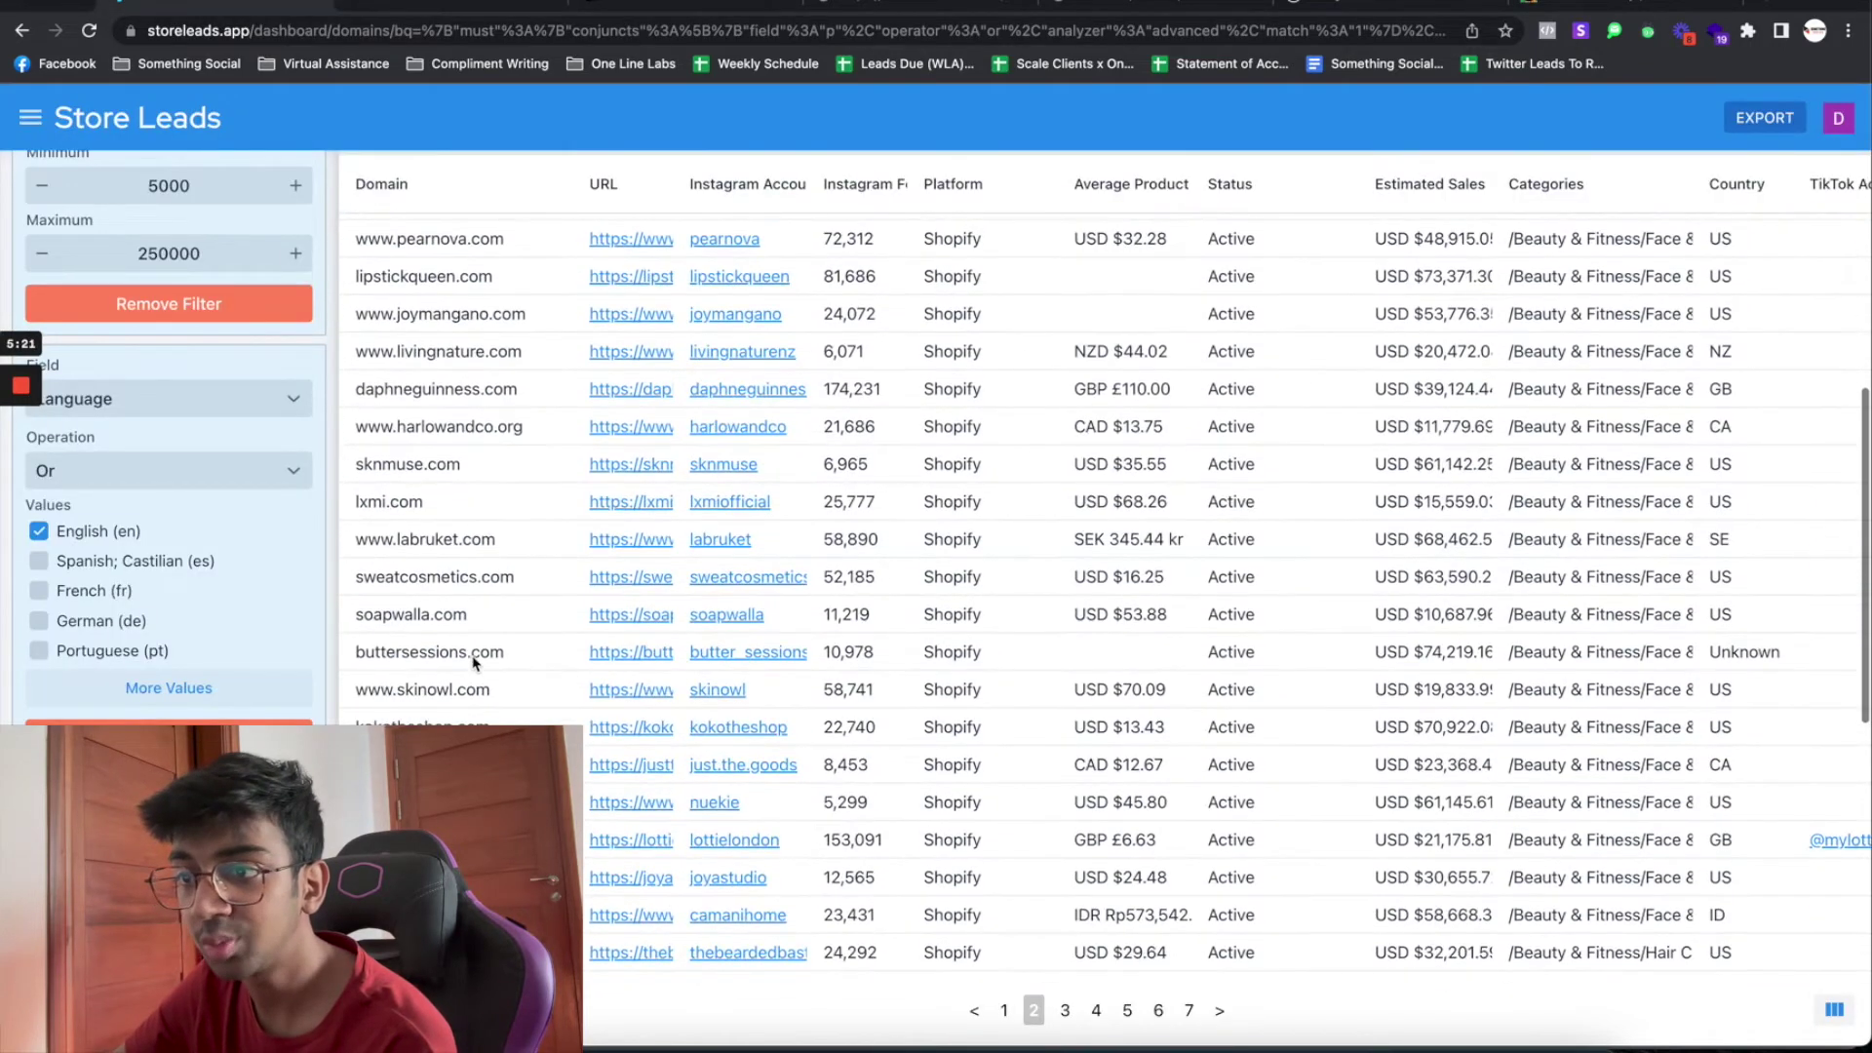
click(634, 765)
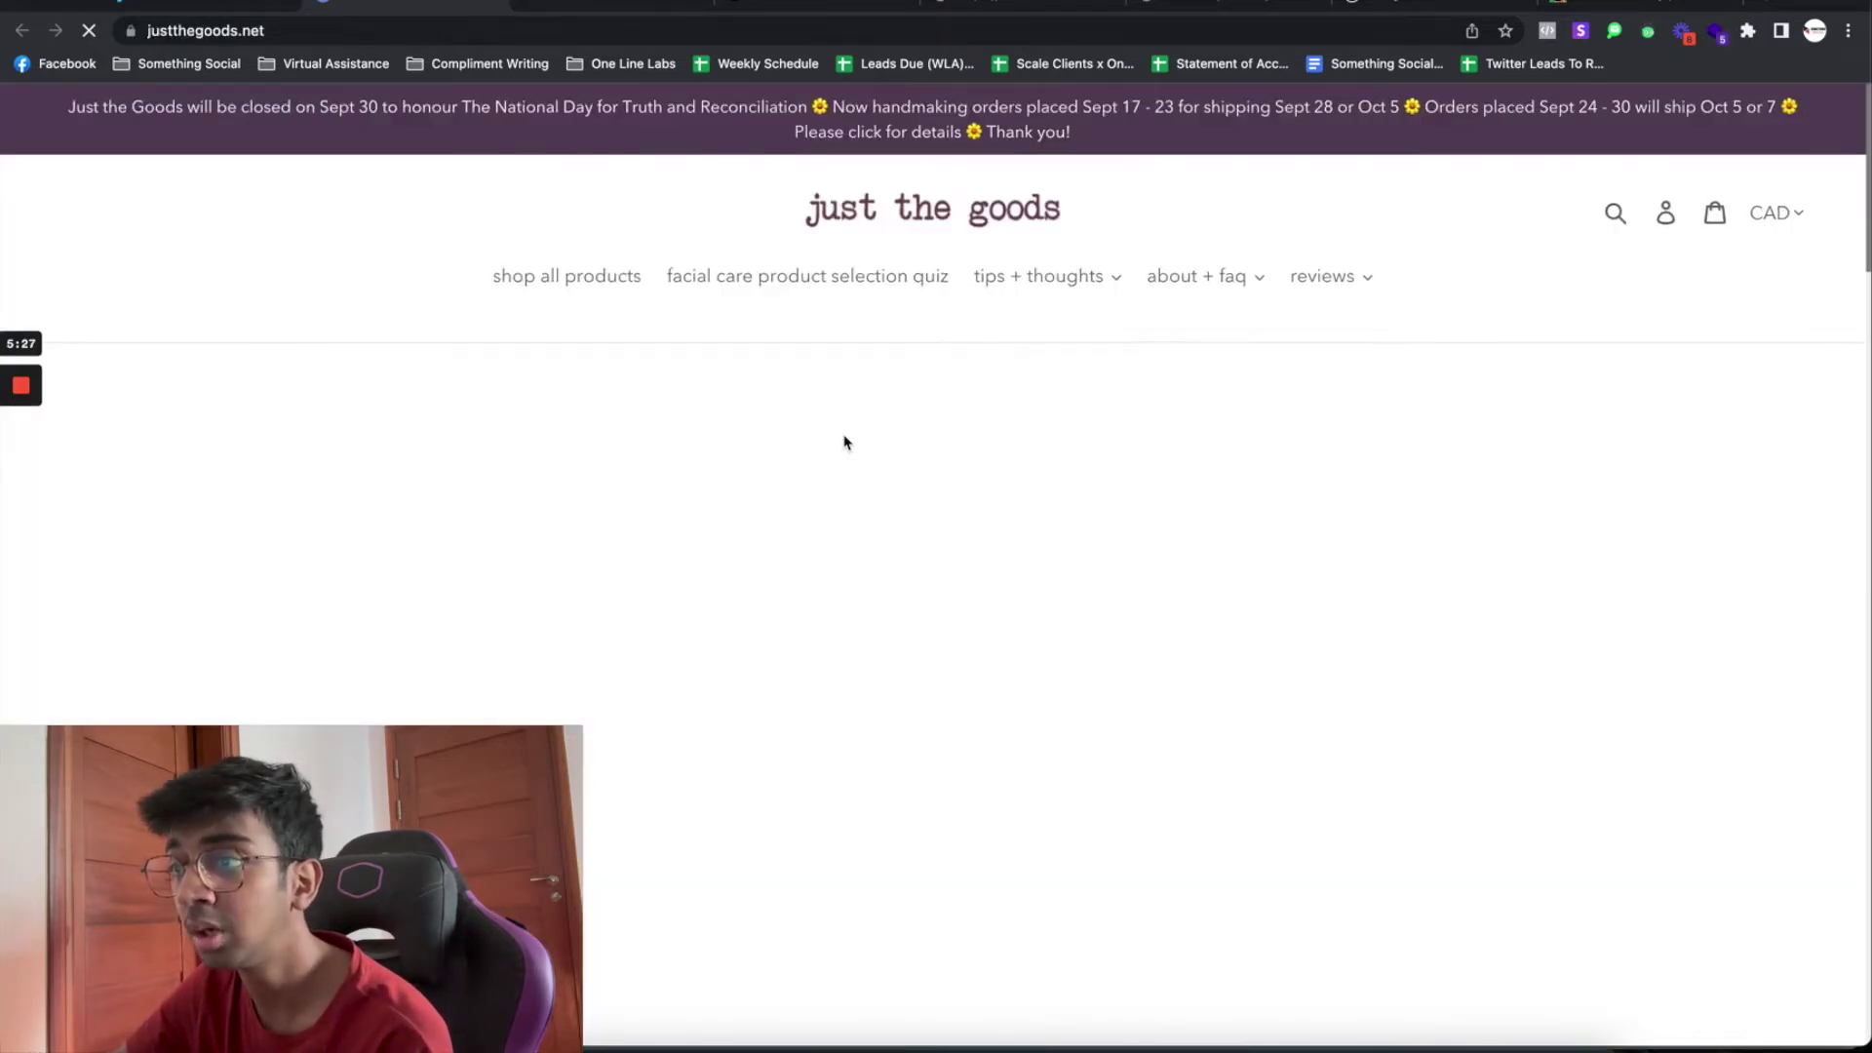
scroll(863, 639, down, 10)
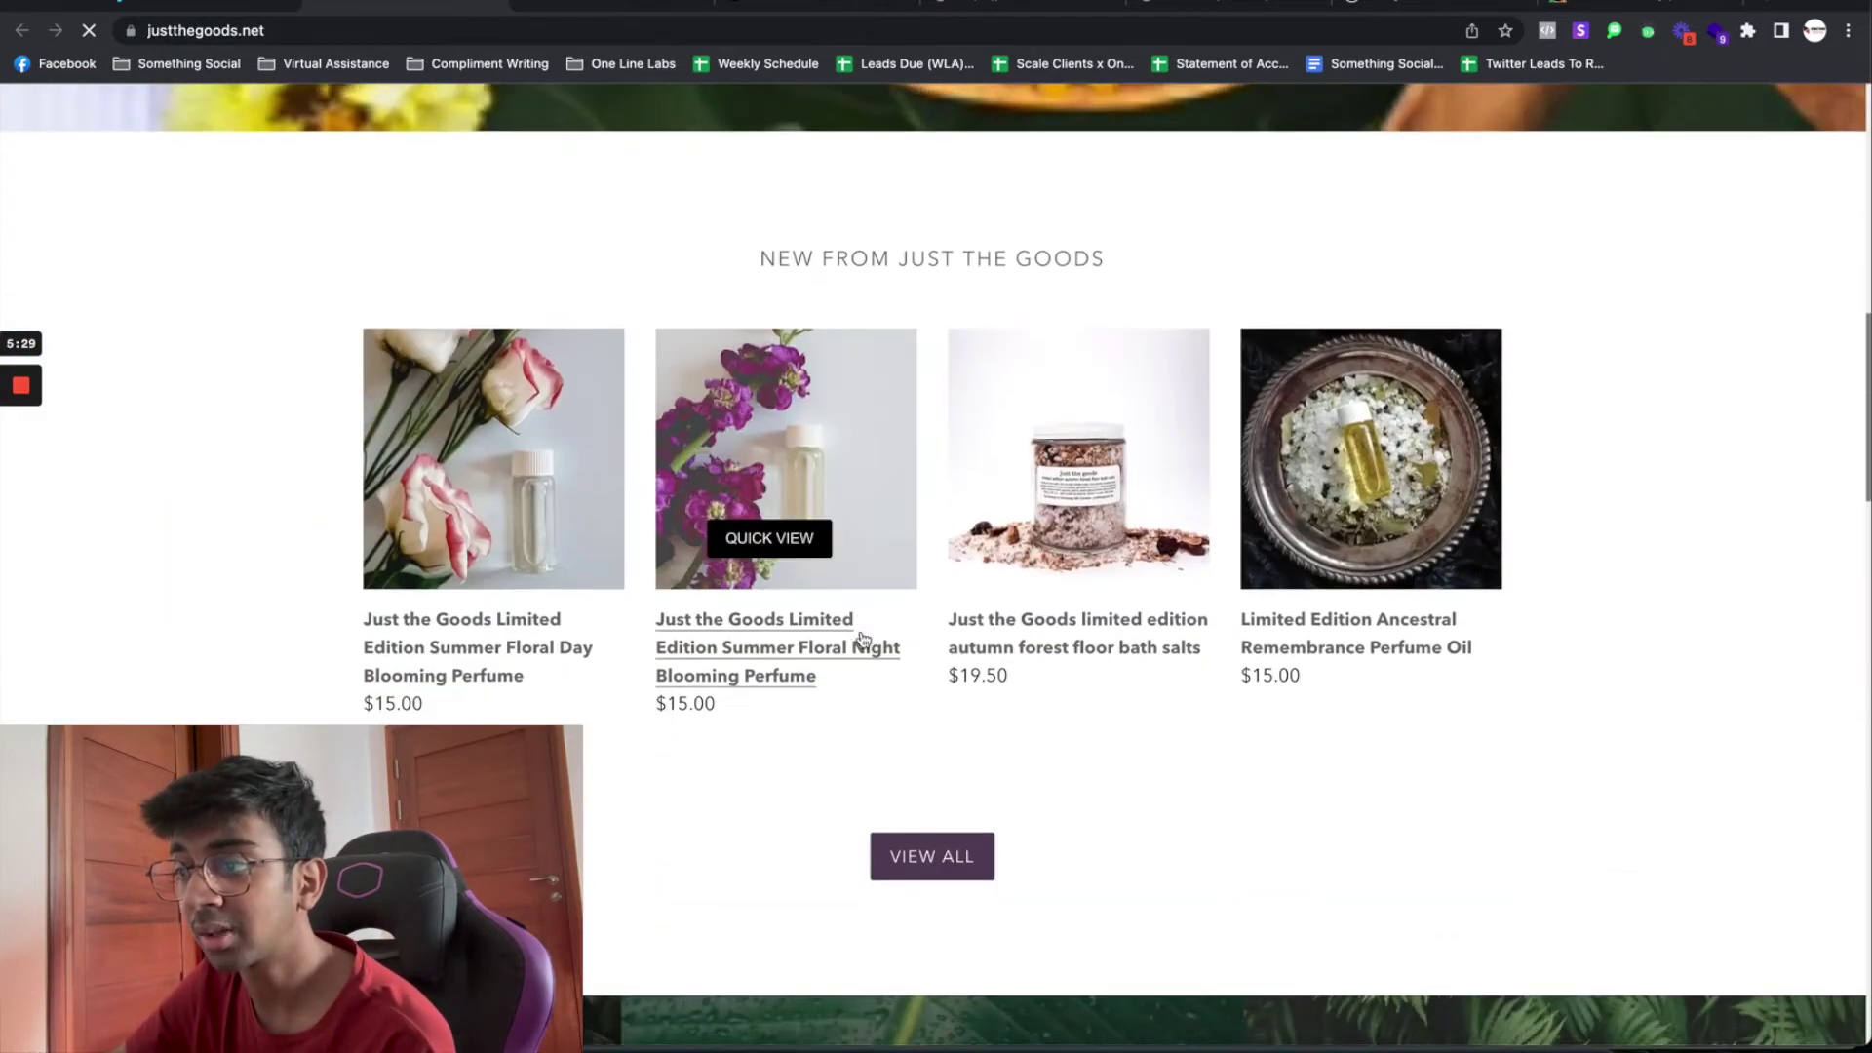
scroll(715, 354, up, 7)
click(210, 3)
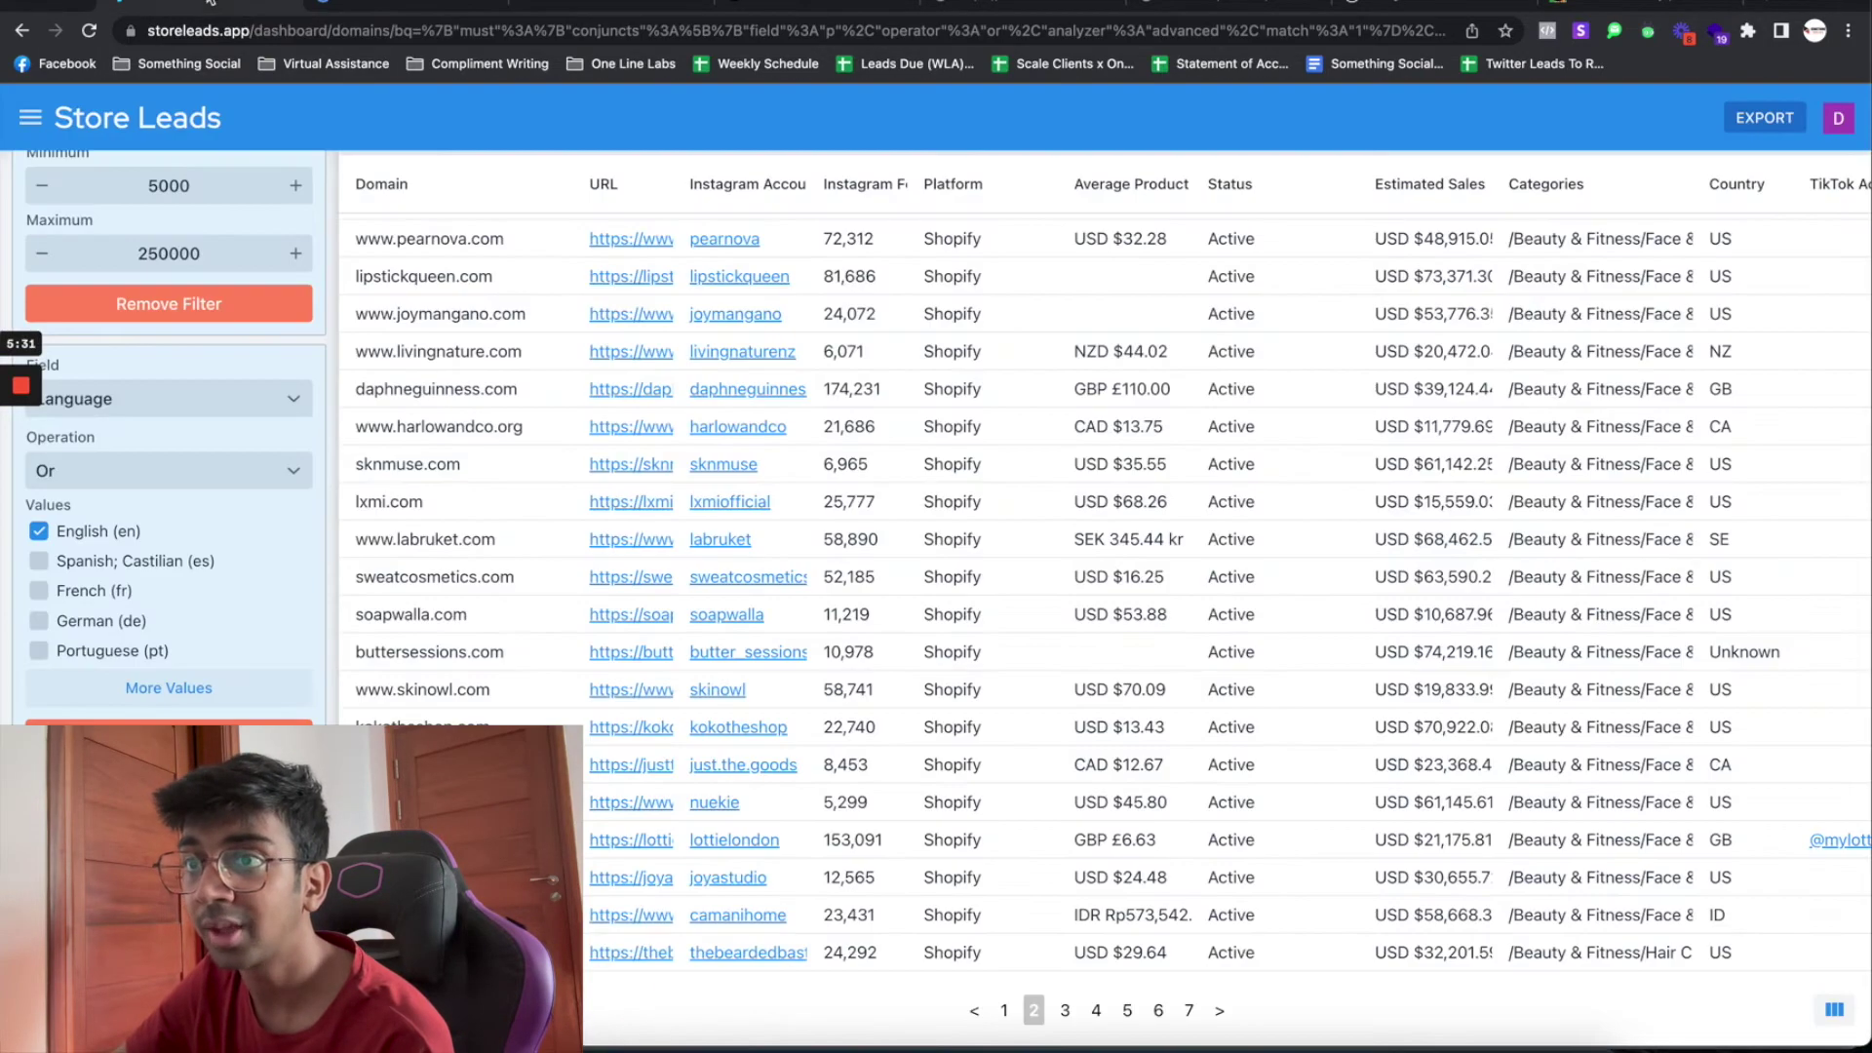
scroll(682, 581, down, 5)
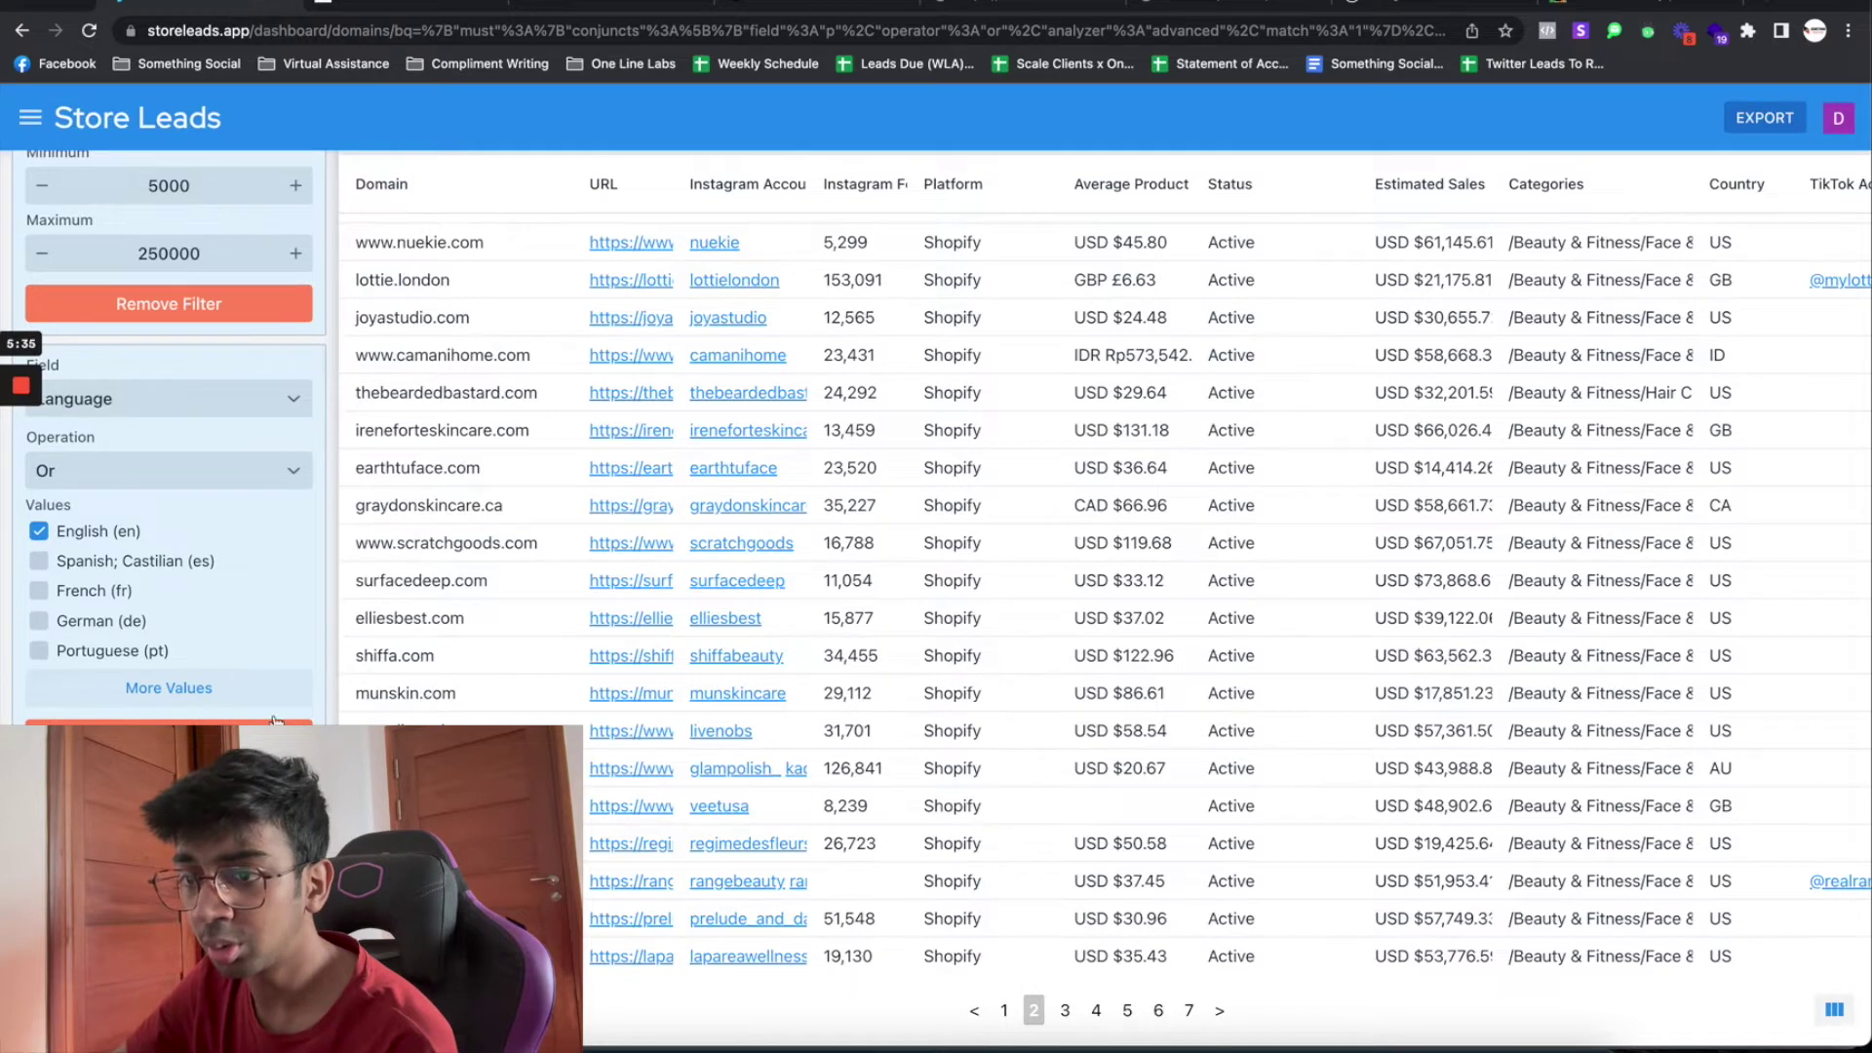
scroll(258, 683, up, 8)
scroll(774, 515, up, 6)
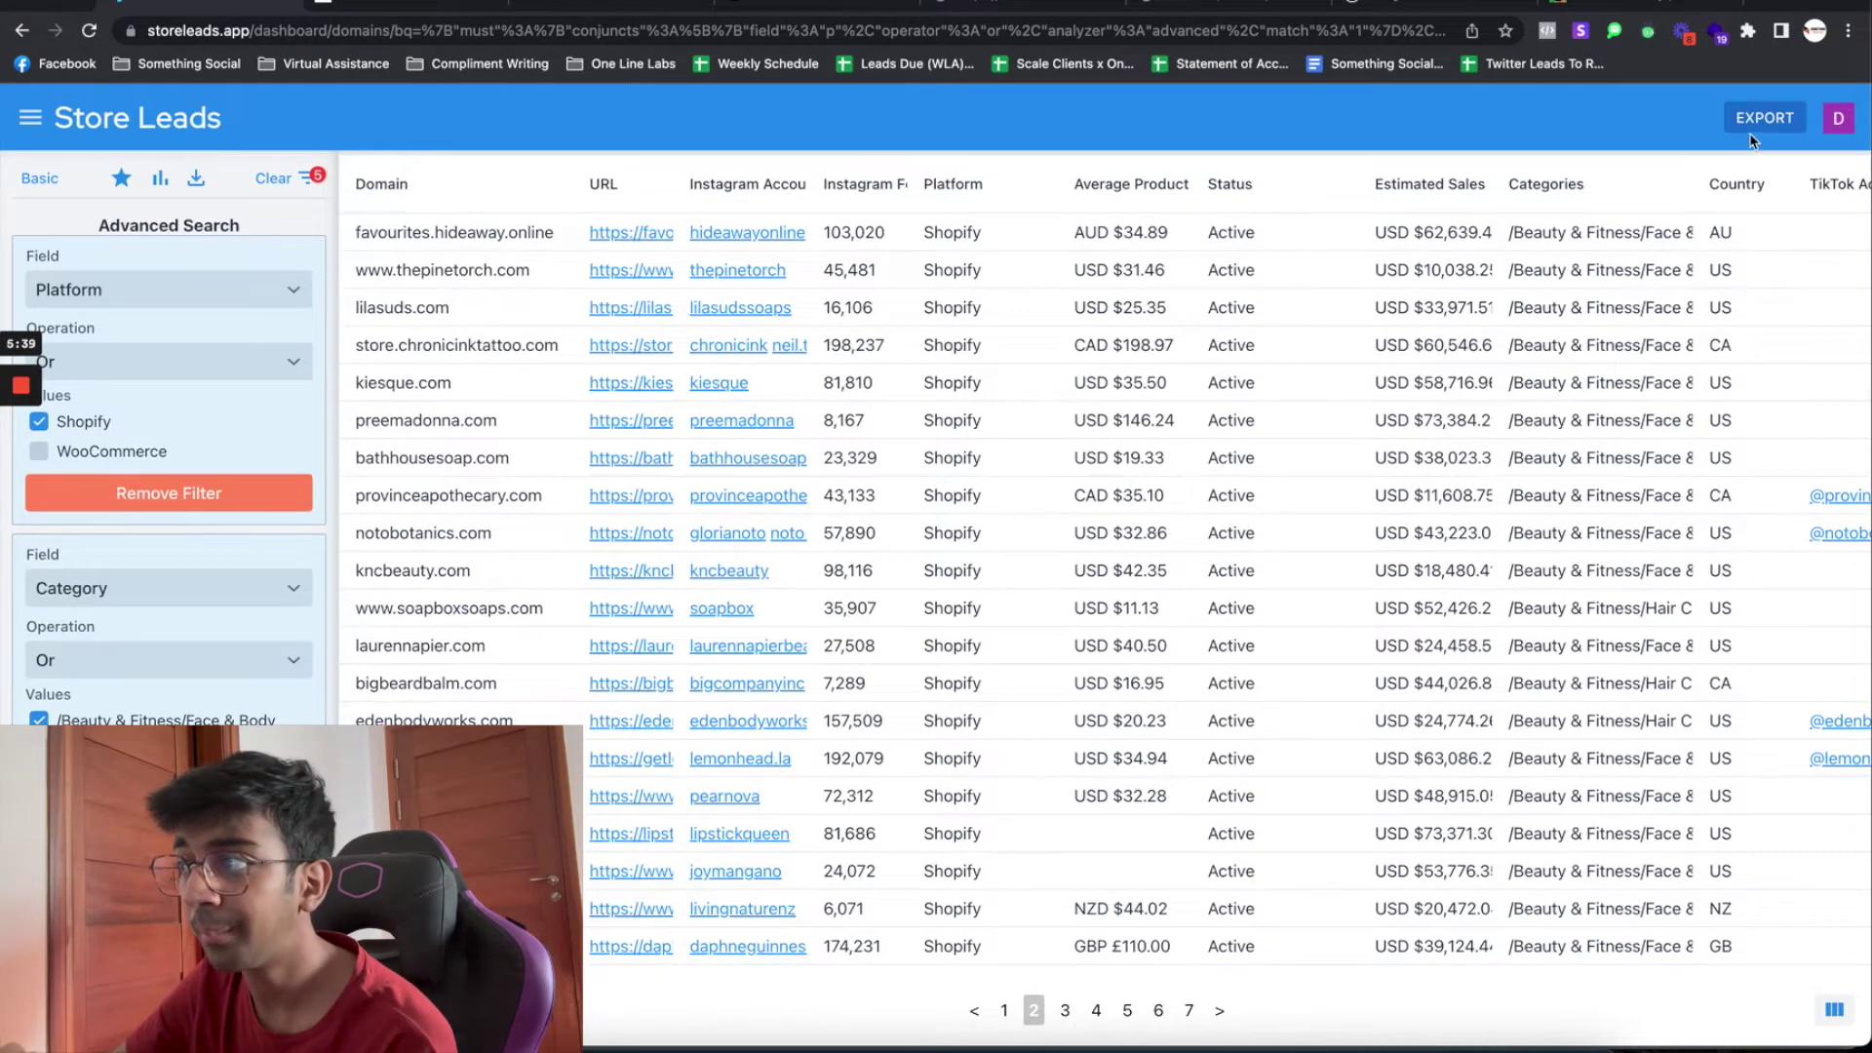
Exclude Phone Numbers, Facebook Categories, TikTok URL and TikTok Followers from the CSV export
click(1753, 120)
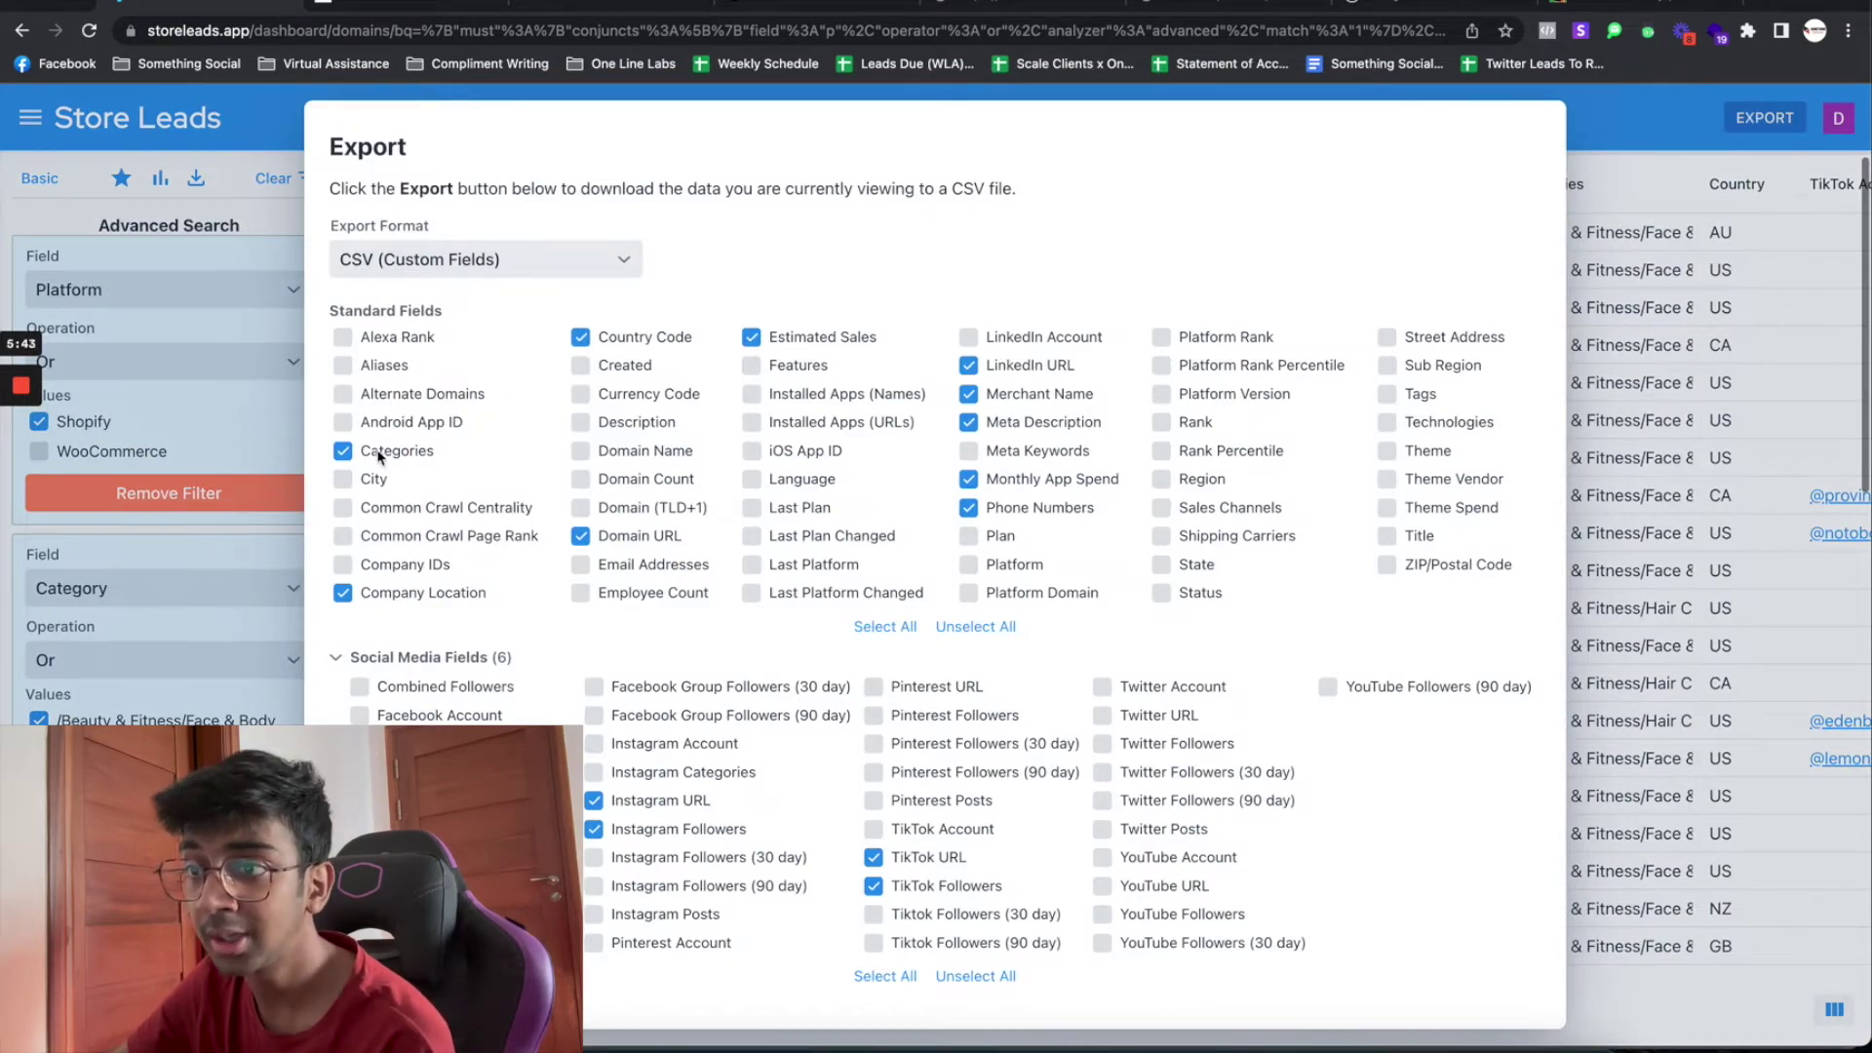
mouse_move(380, 454)
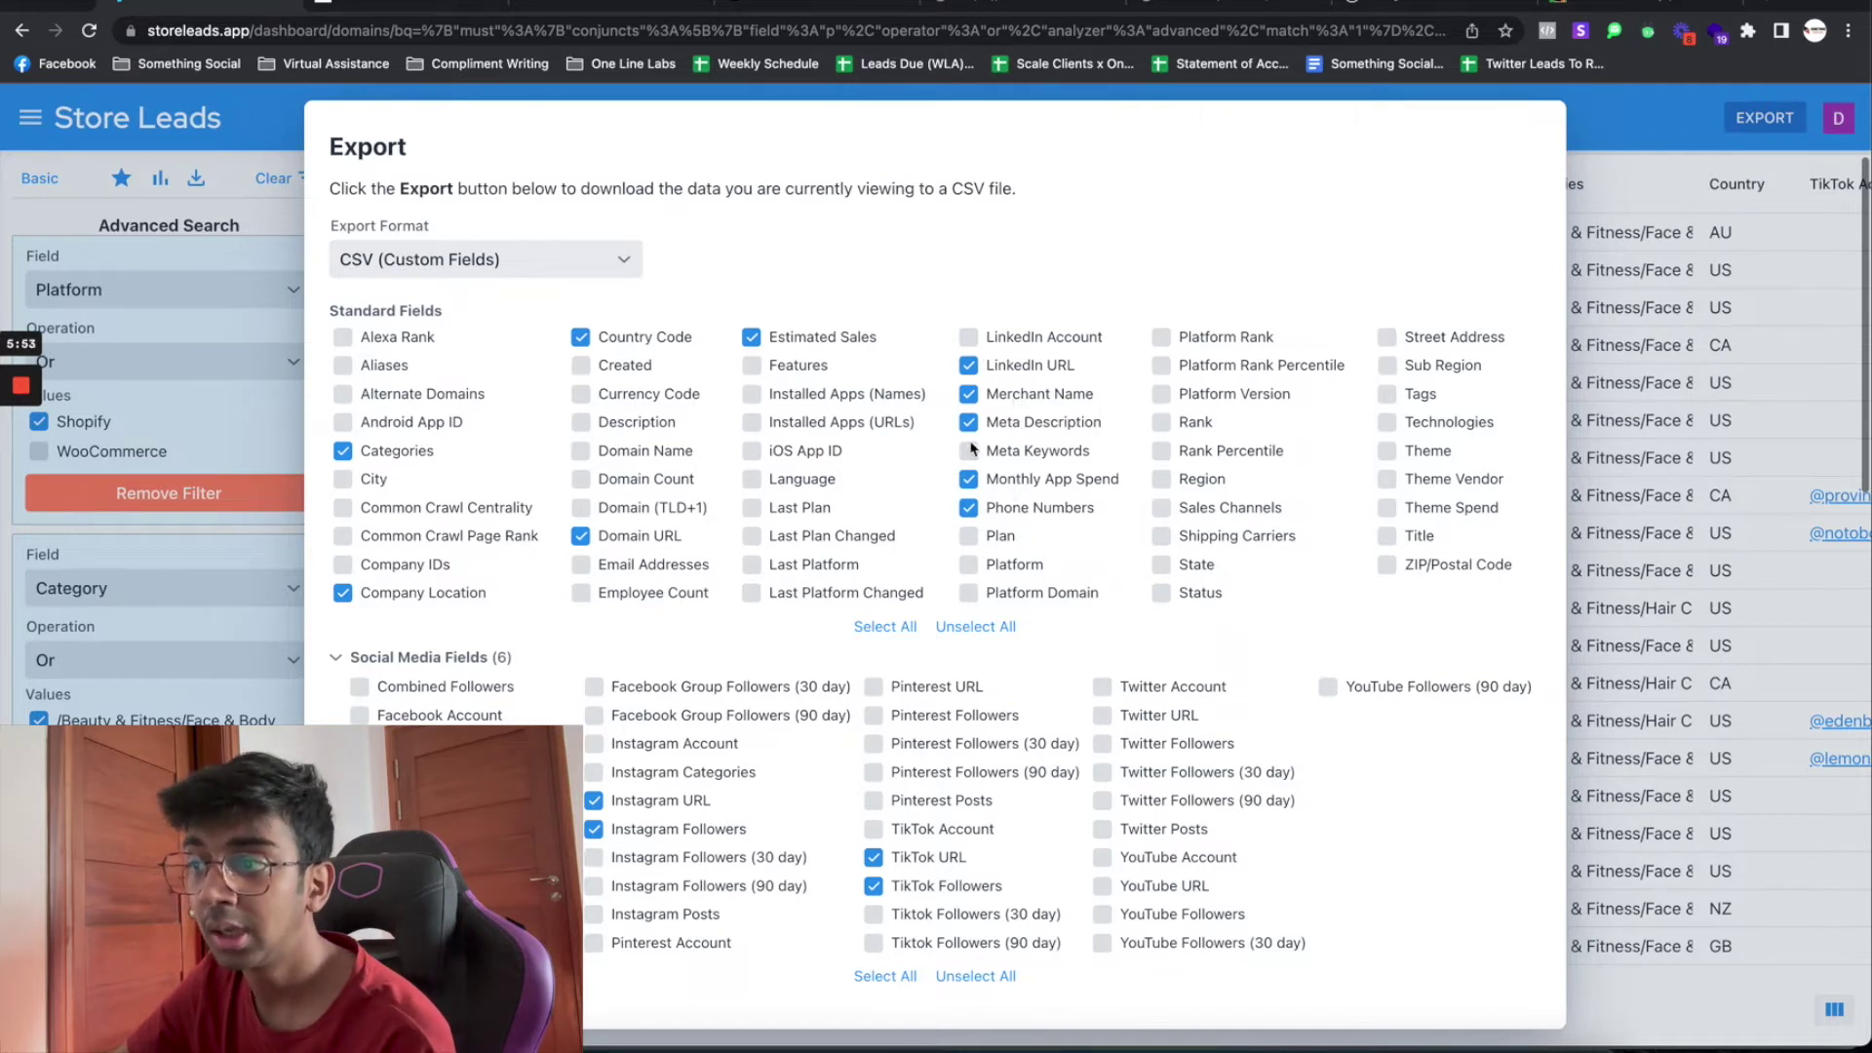
mouse_move(988, 475)
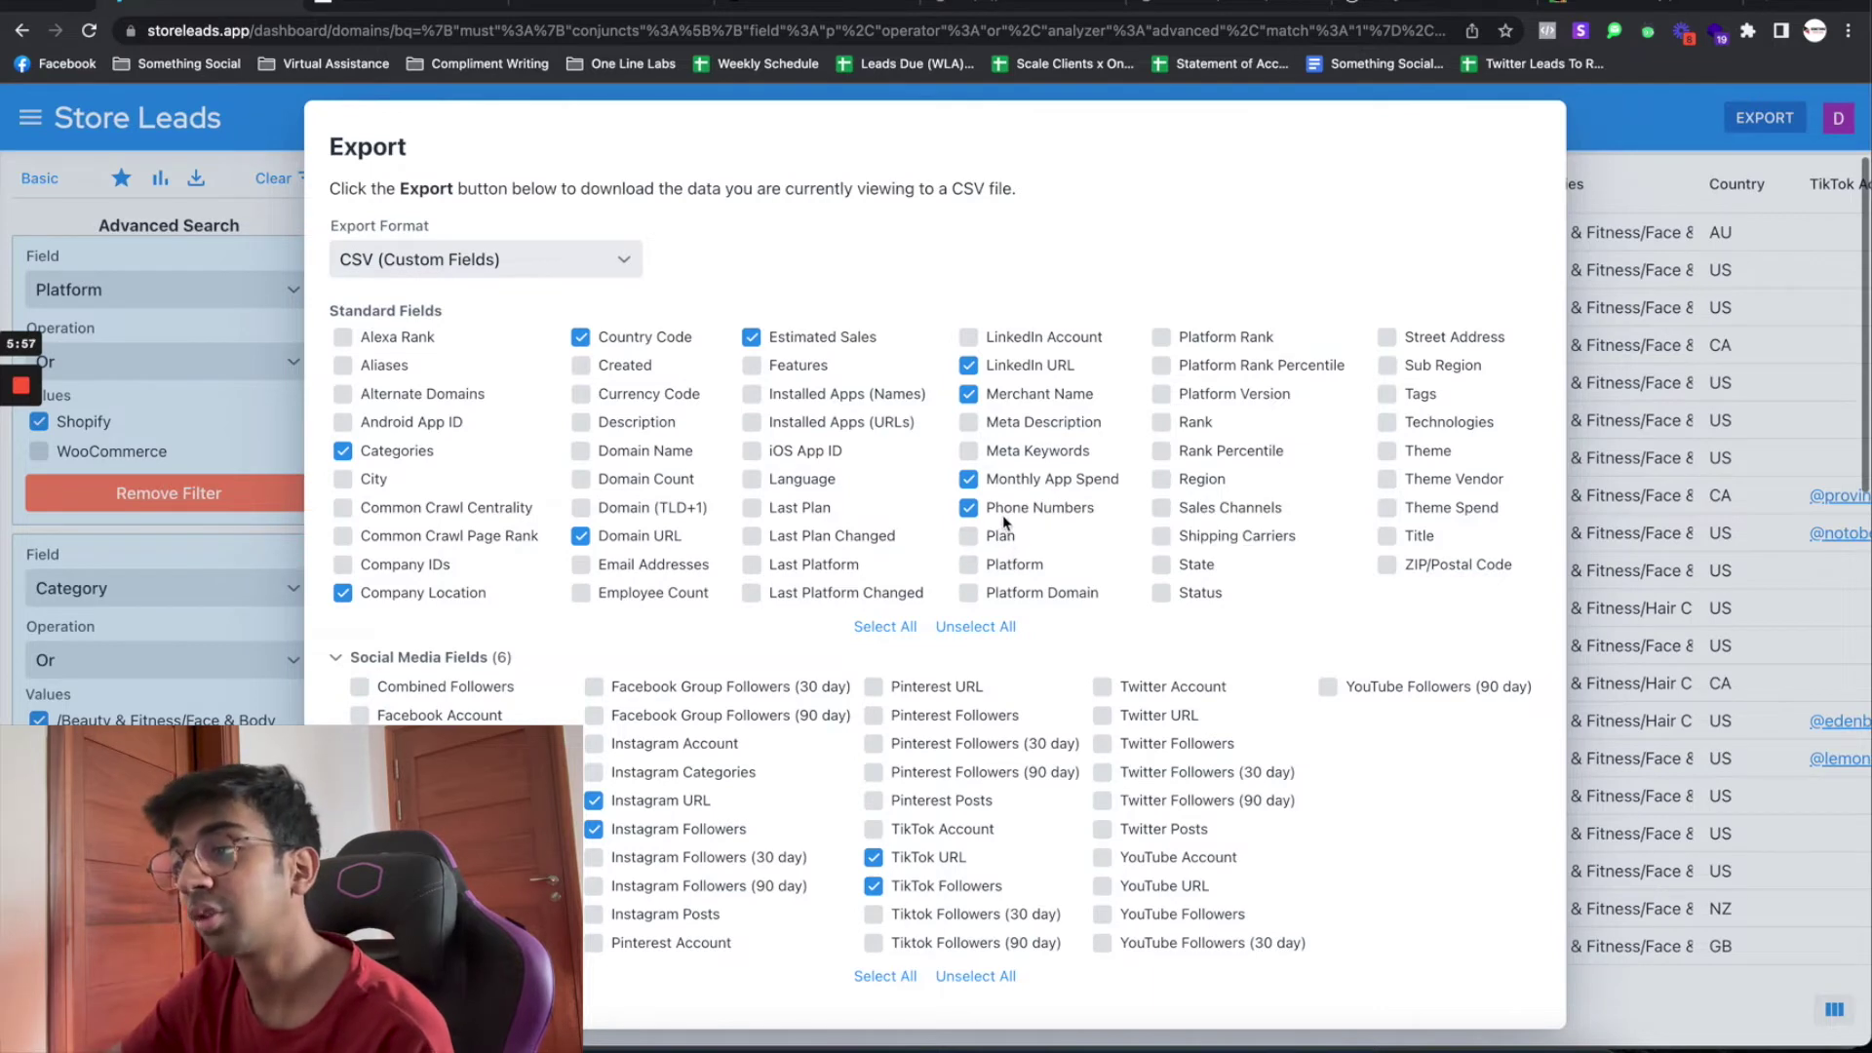
click(985, 515)
scroll(873, 687, down, 3)
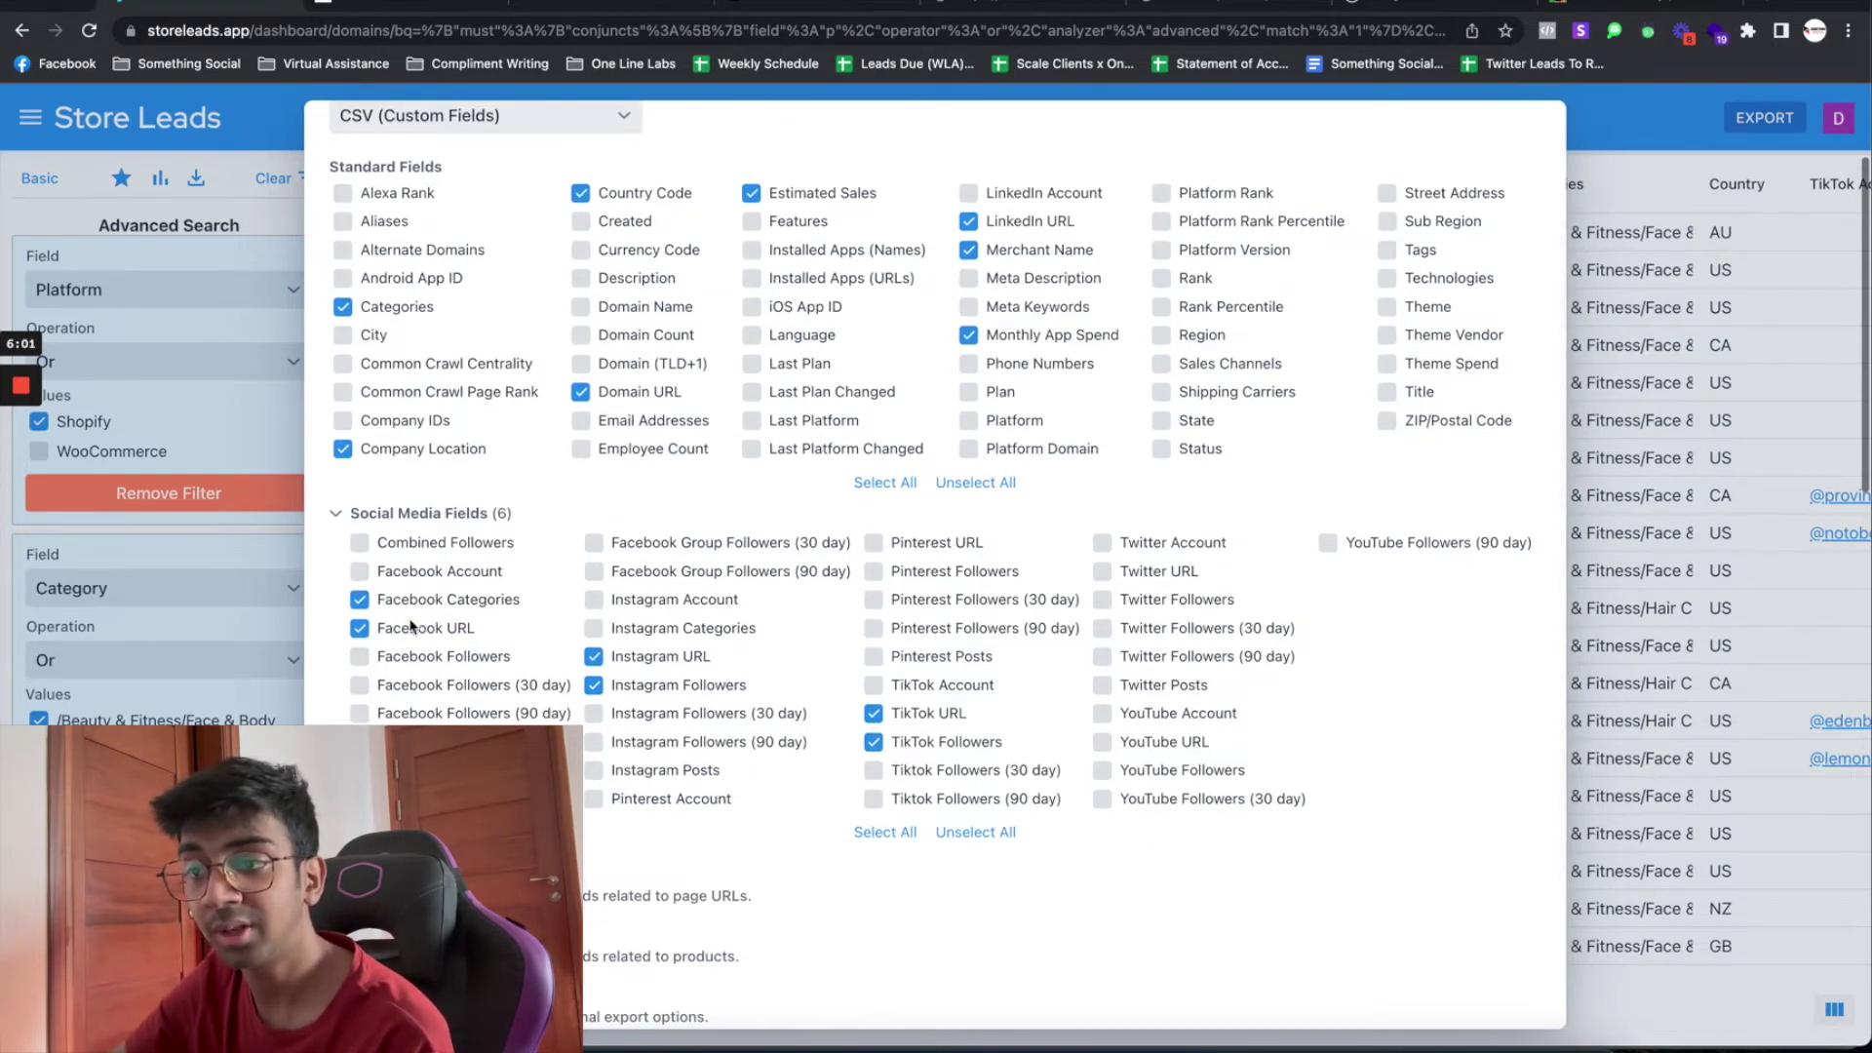
click(417, 607)
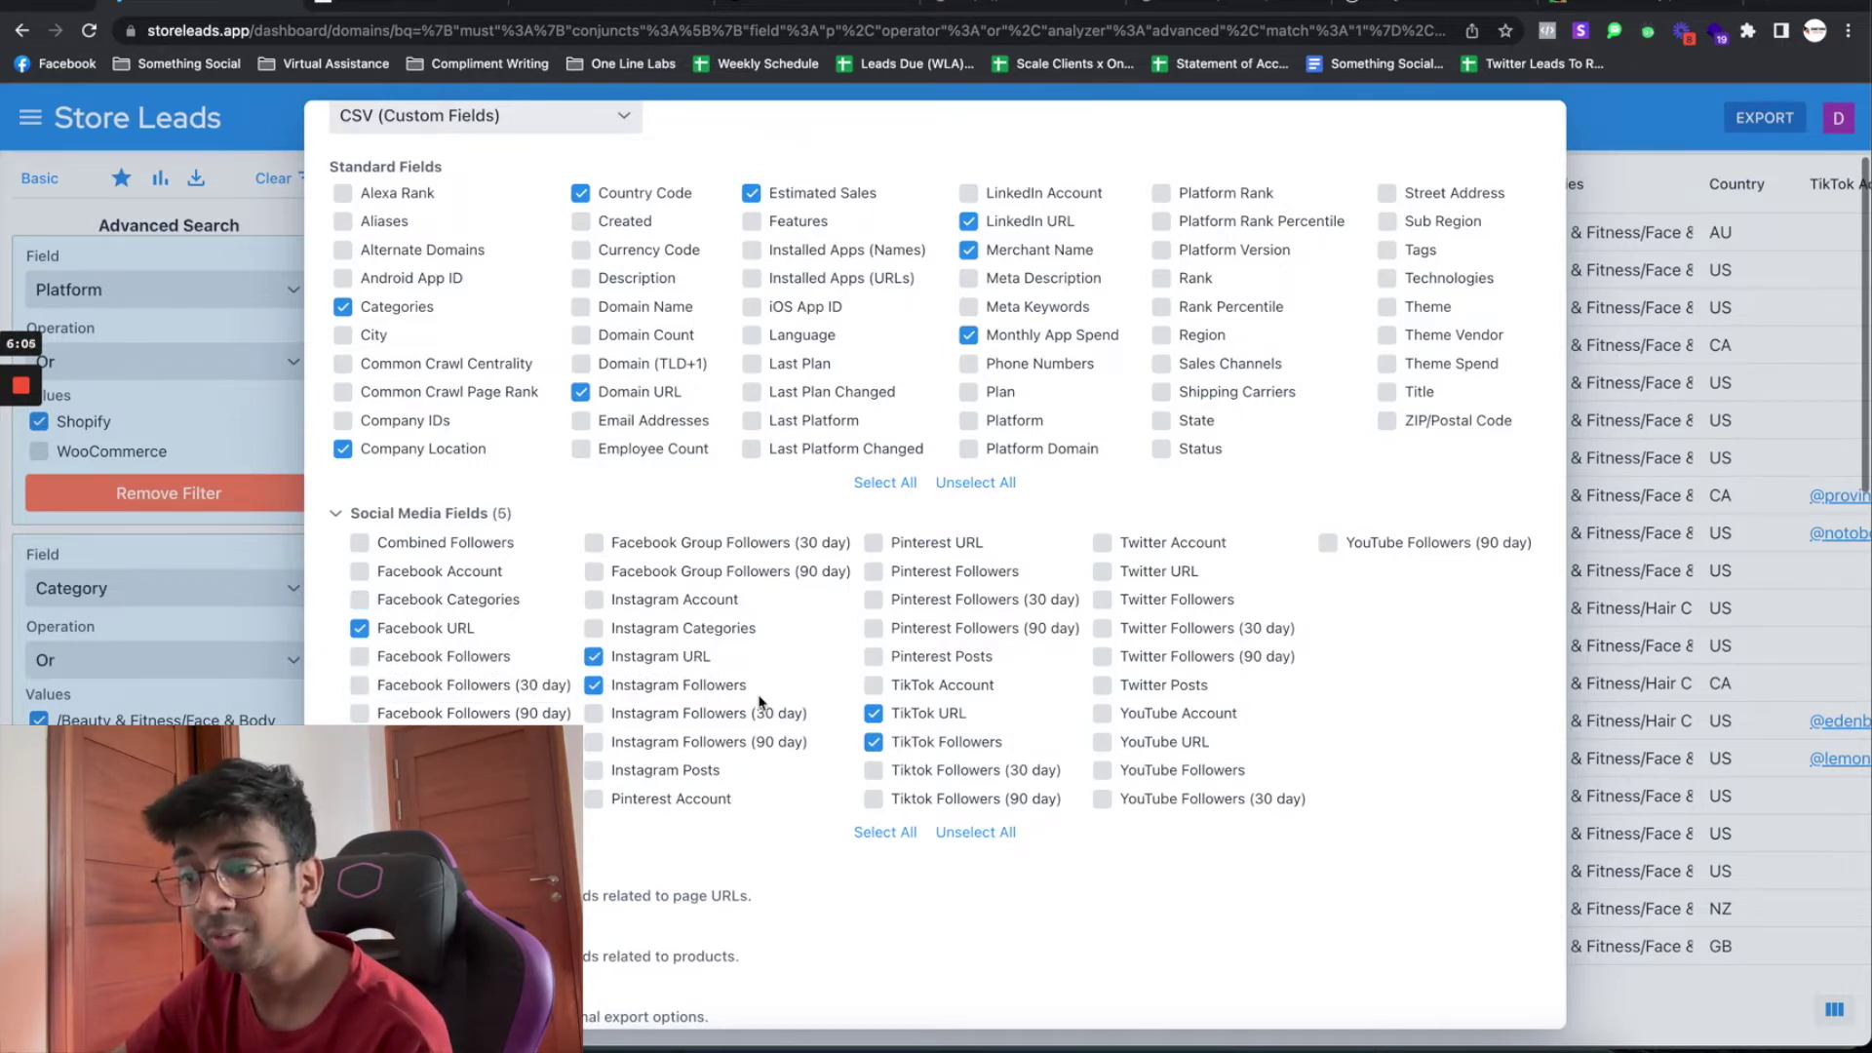
click(911, 712)
click(911, 743)
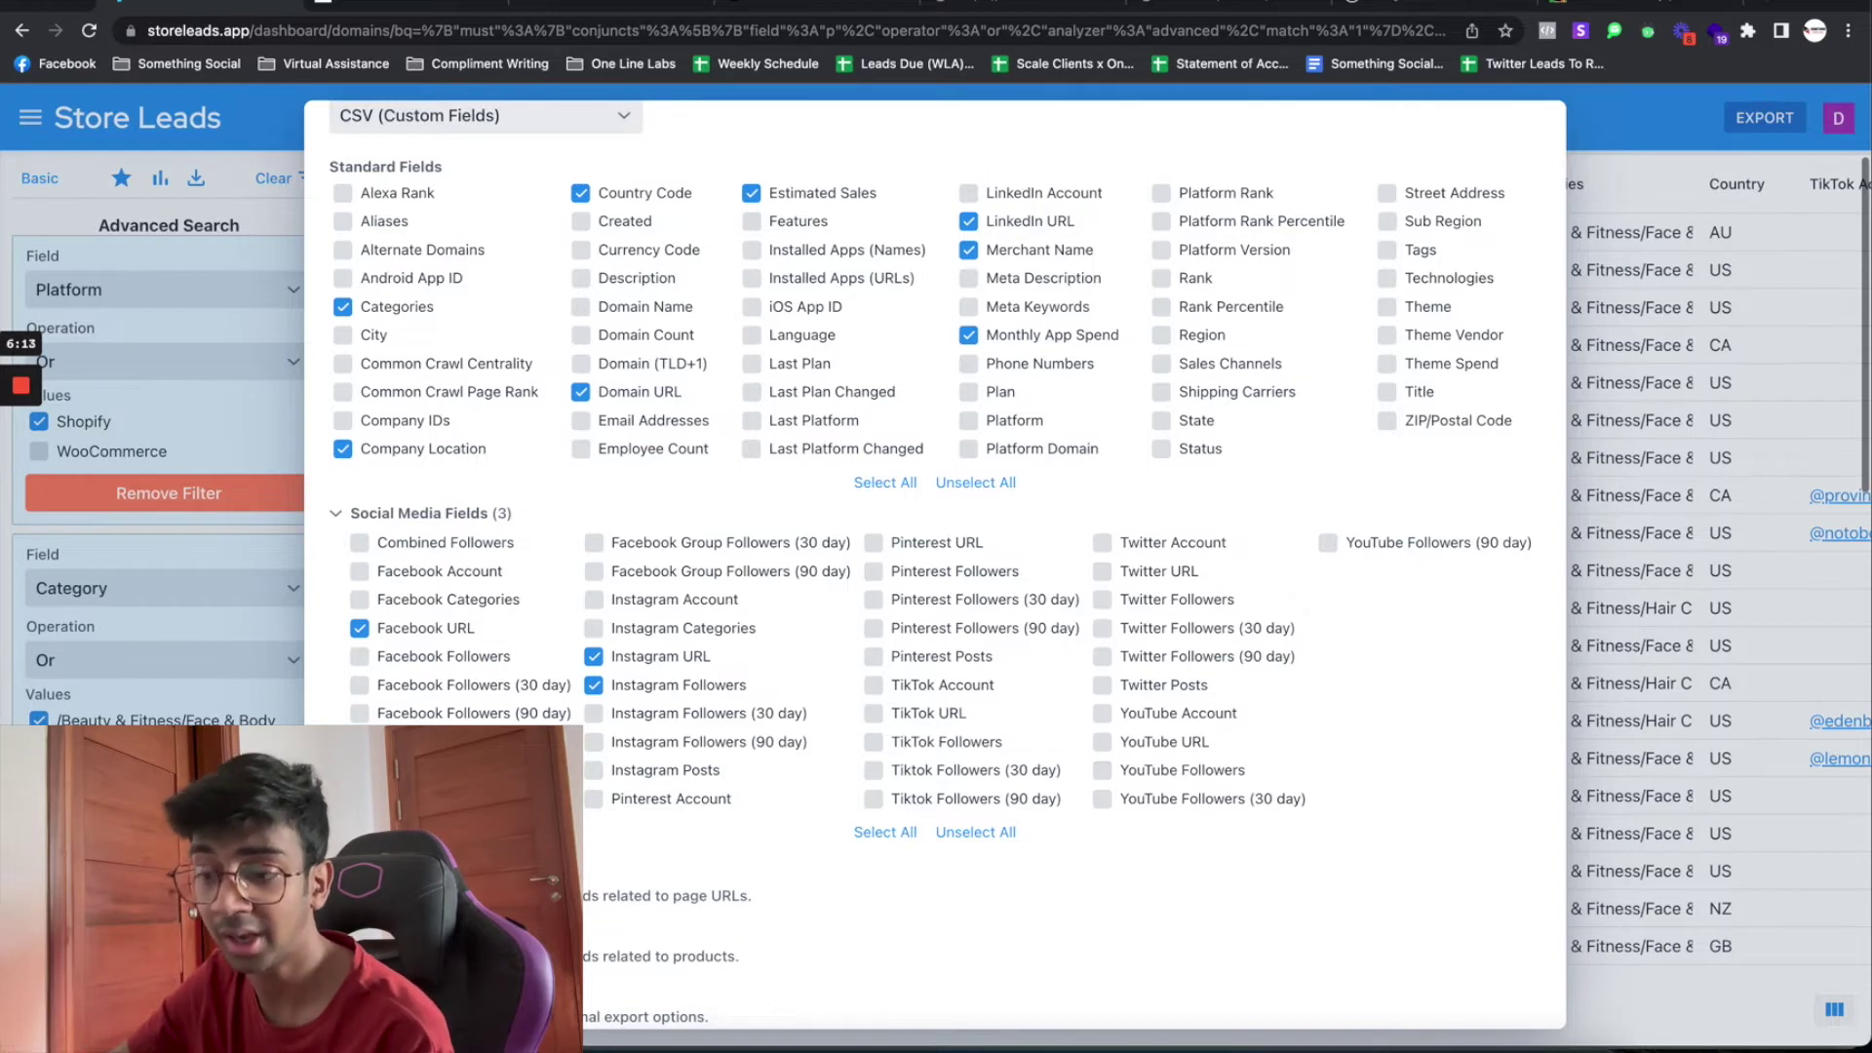
Tick Email Addresses for export, then untick it again
scroll(1183, 773, down, 1)
scroll(668, 395, up, 3)
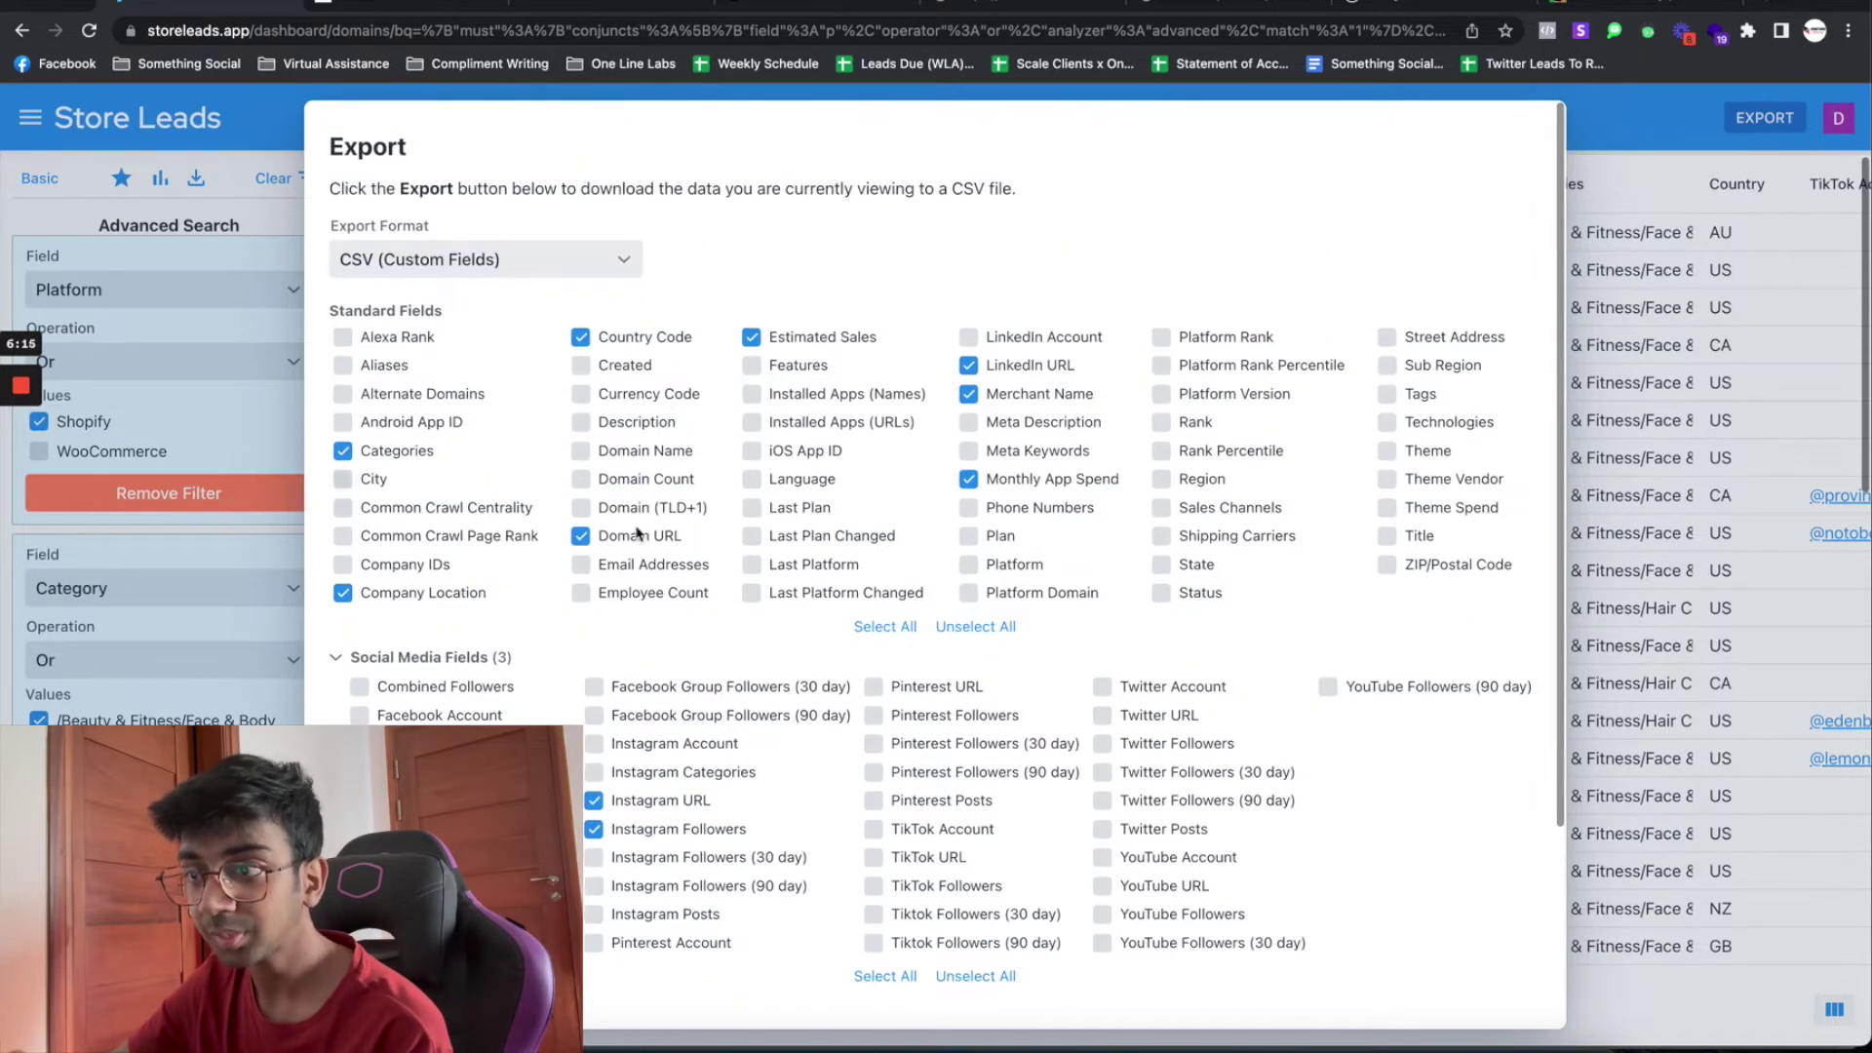
click(581, 566)
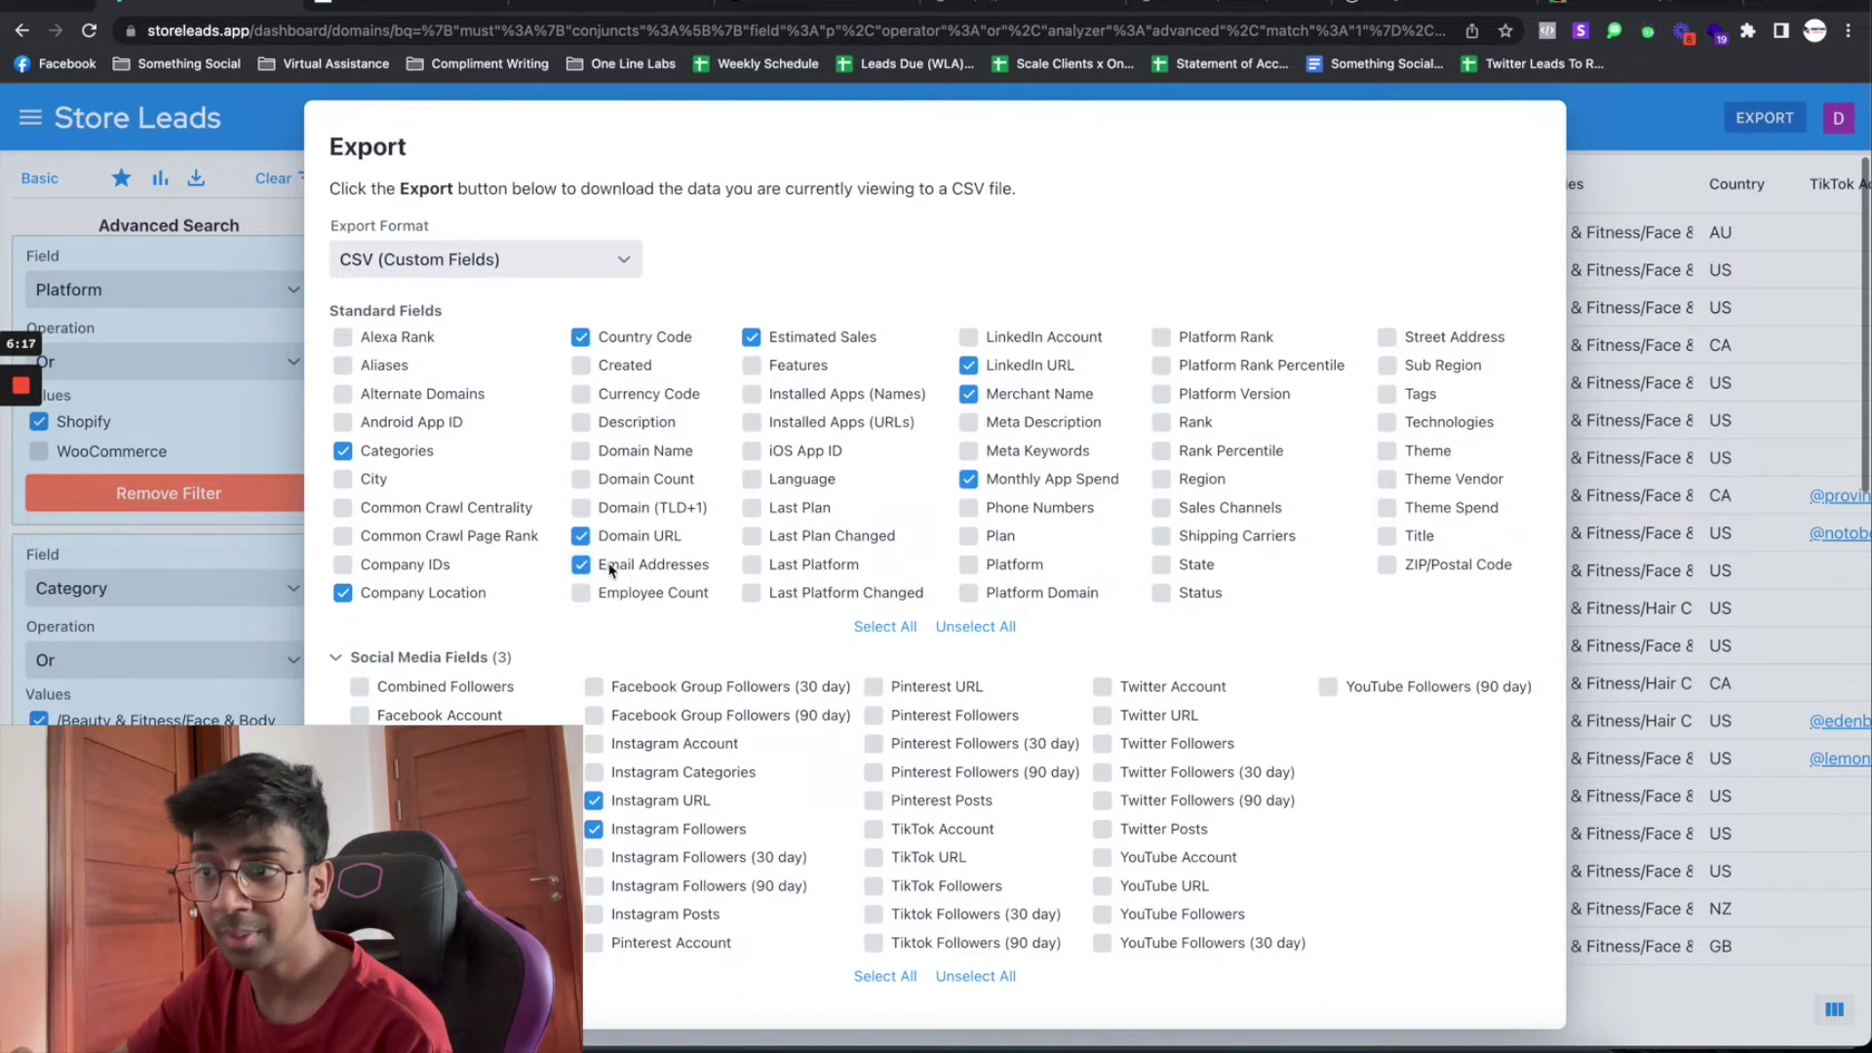
click(590, 577)
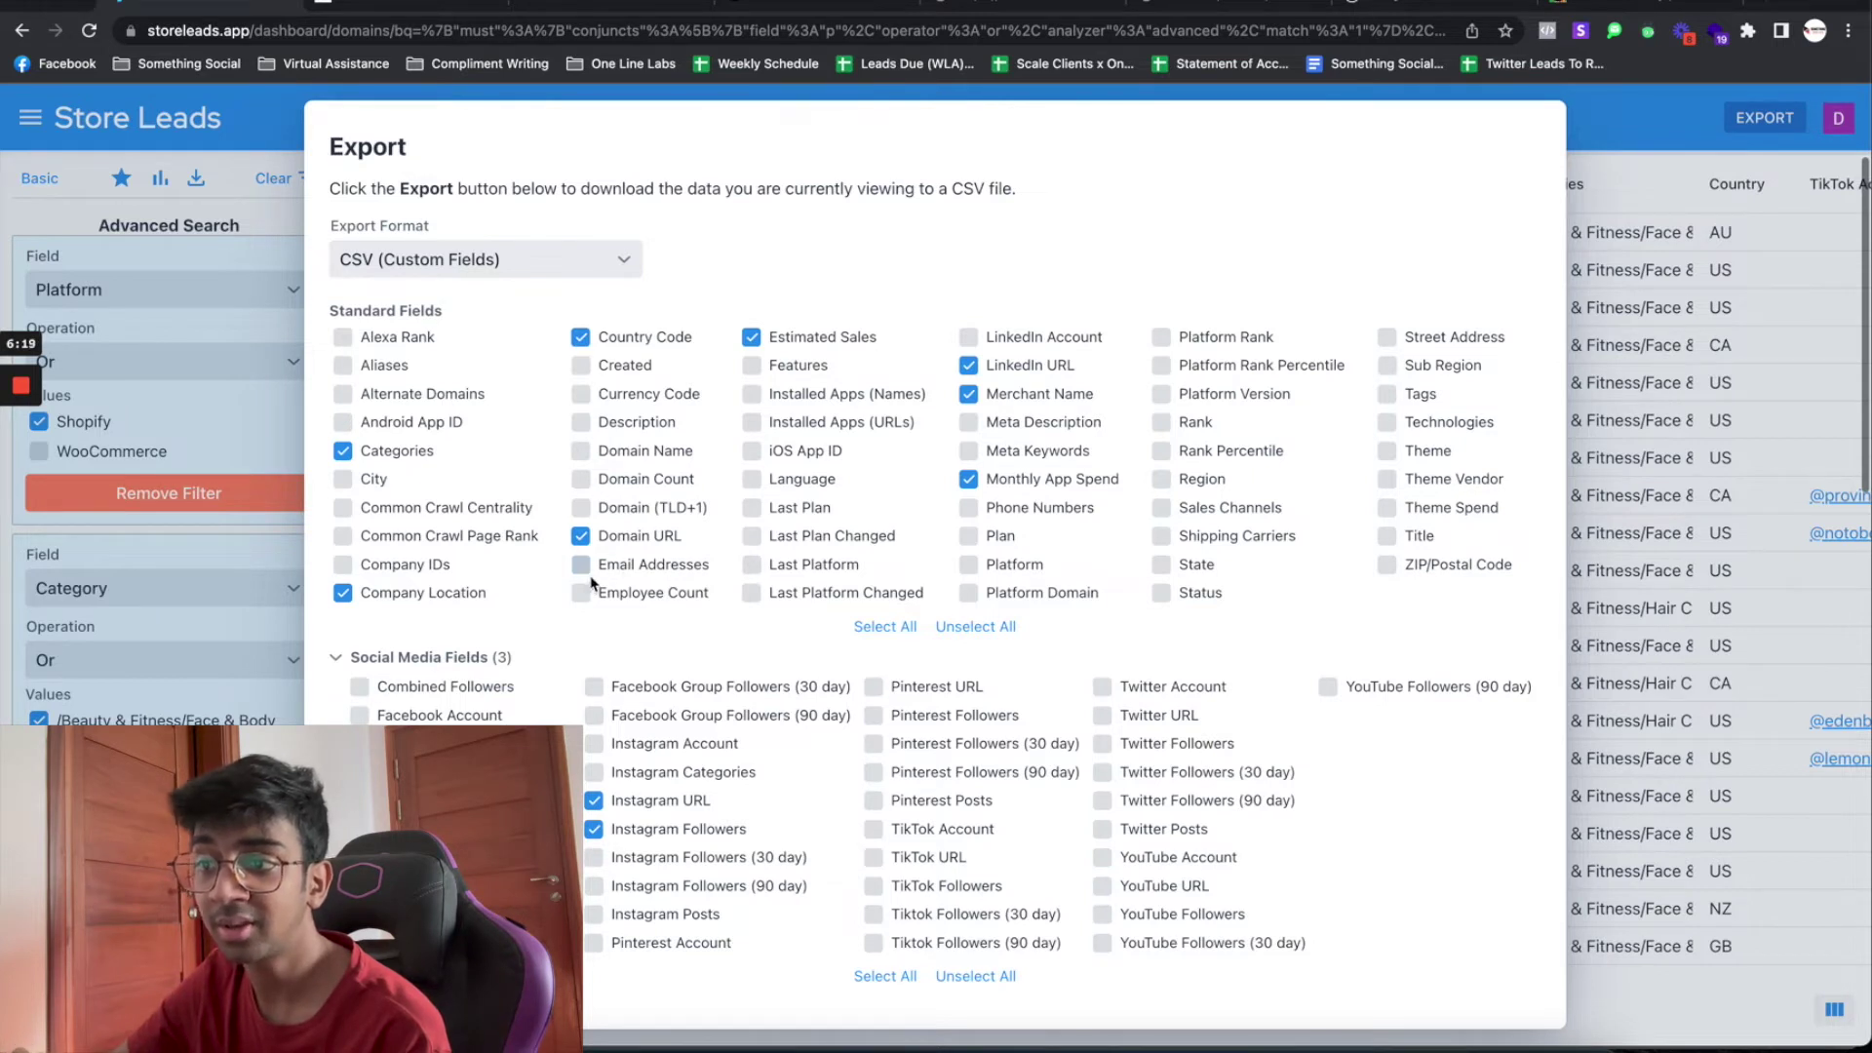
Include Email Addresses in the export's Standard Fields and close the export dialog
click(588, 578)
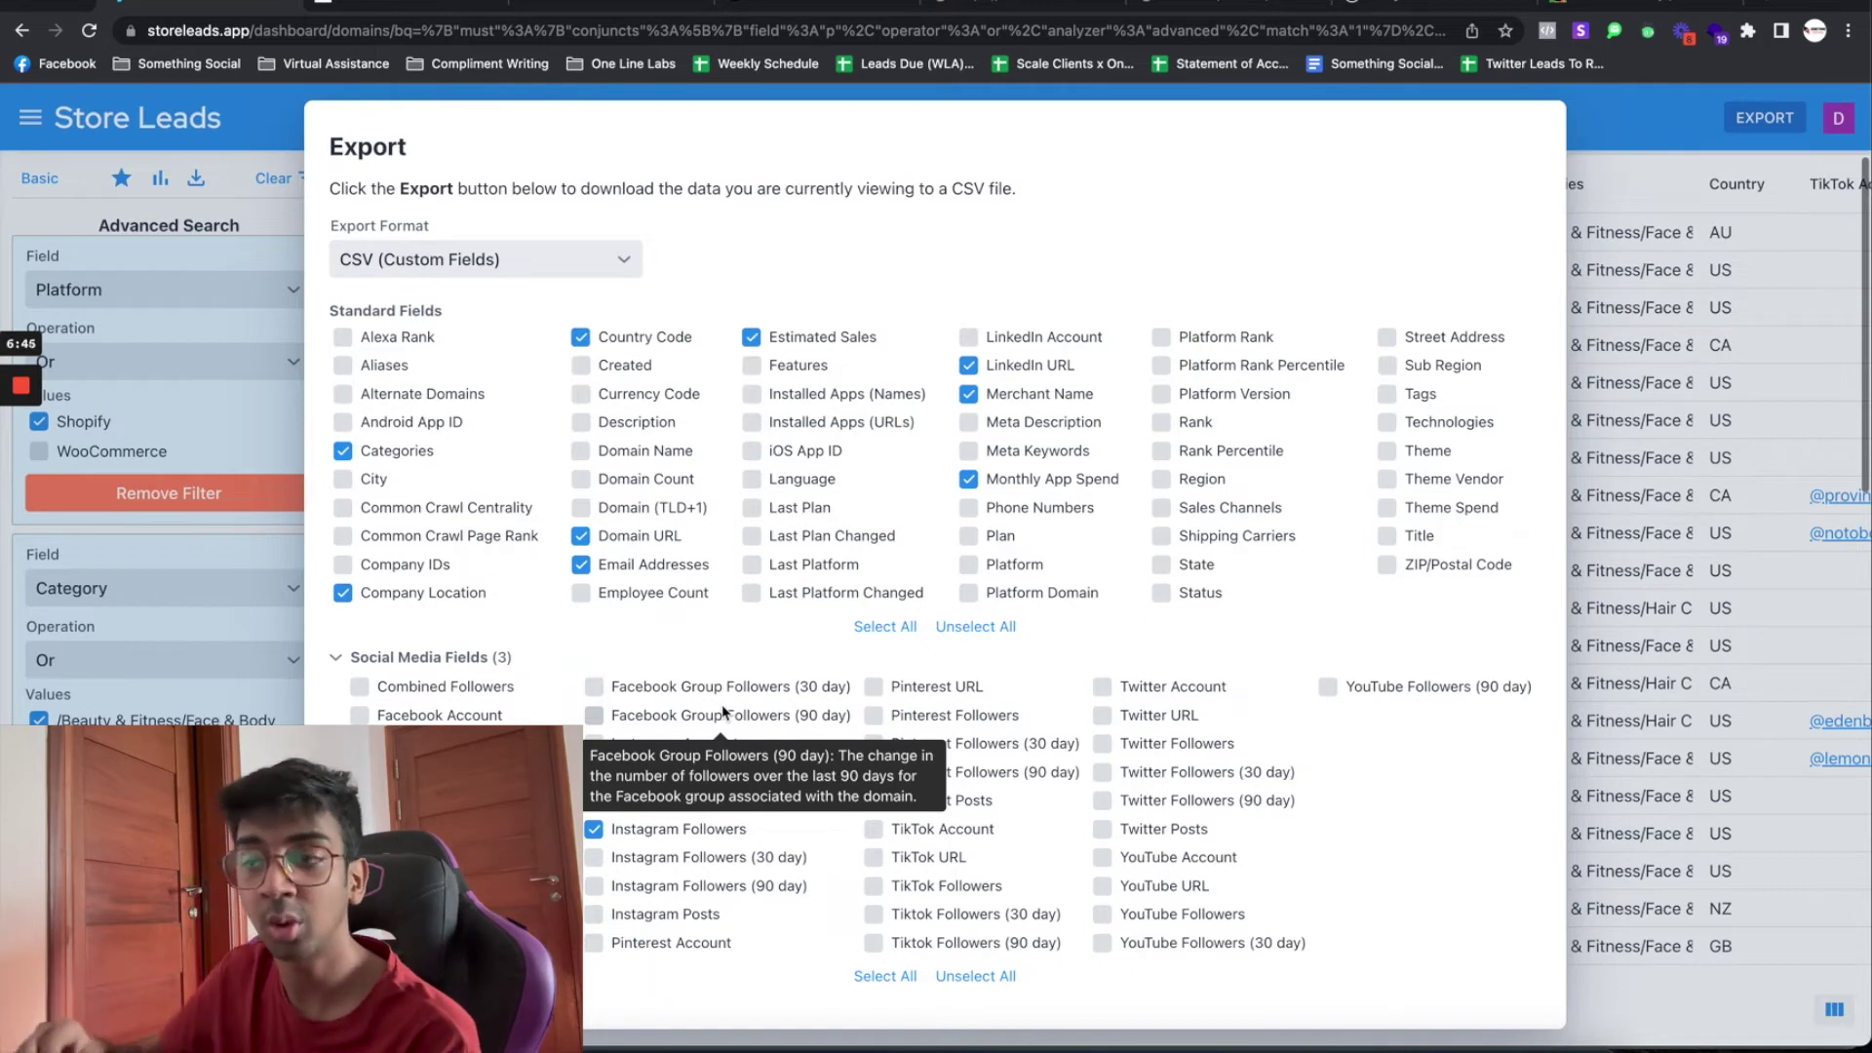
scroll(878, 712, down, 3)
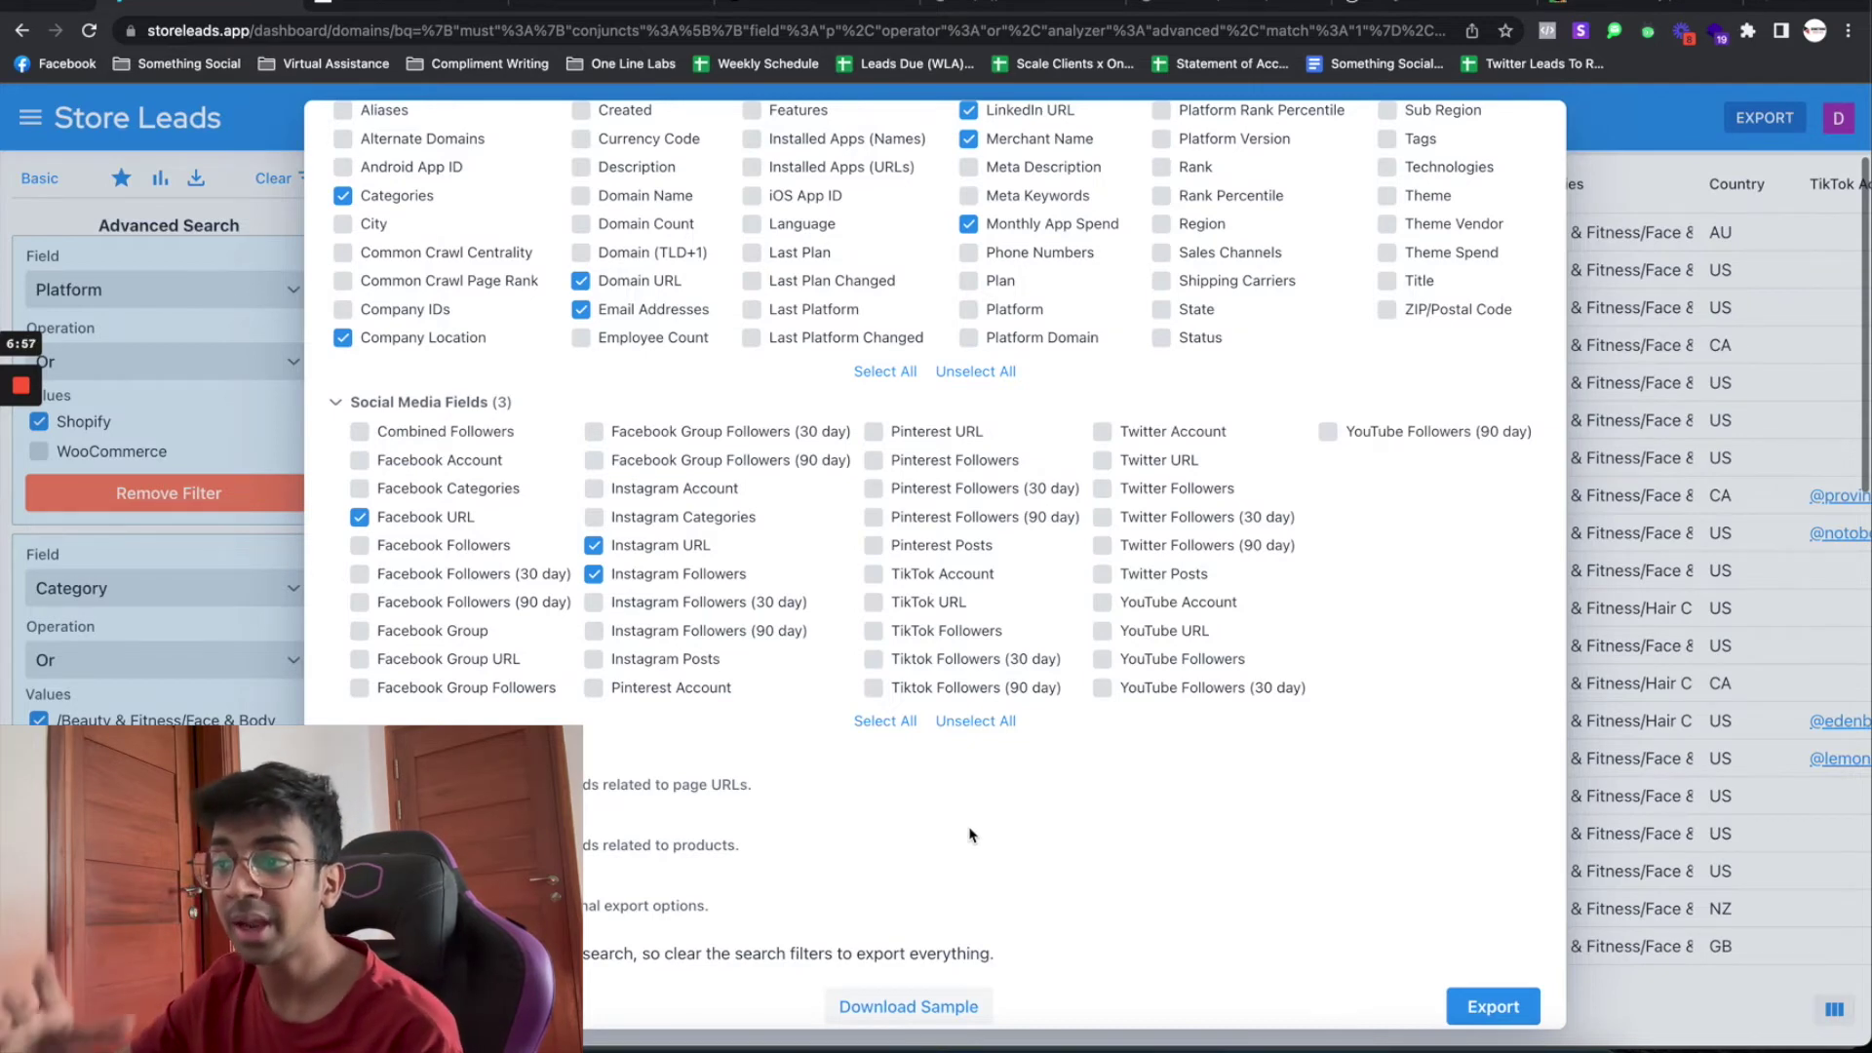
scroll(859, 693, up, 3)
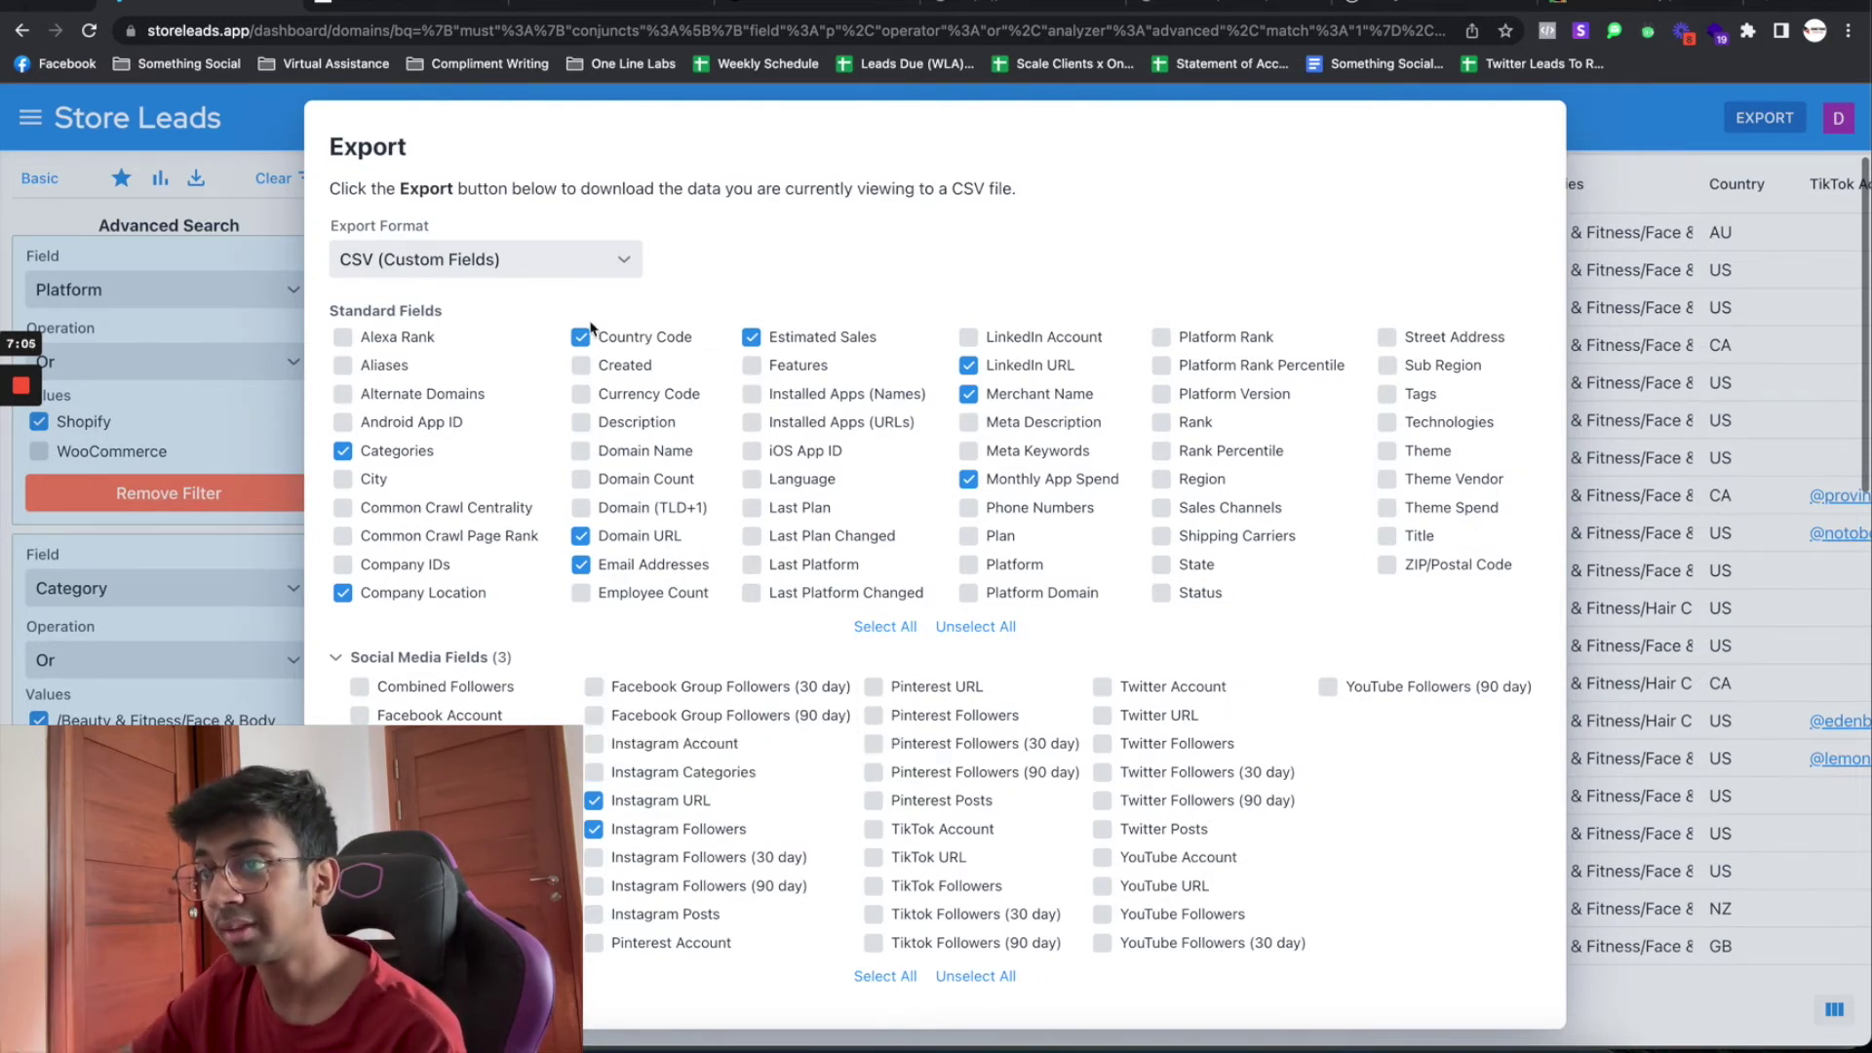
scroll(593, 682, down, 3)
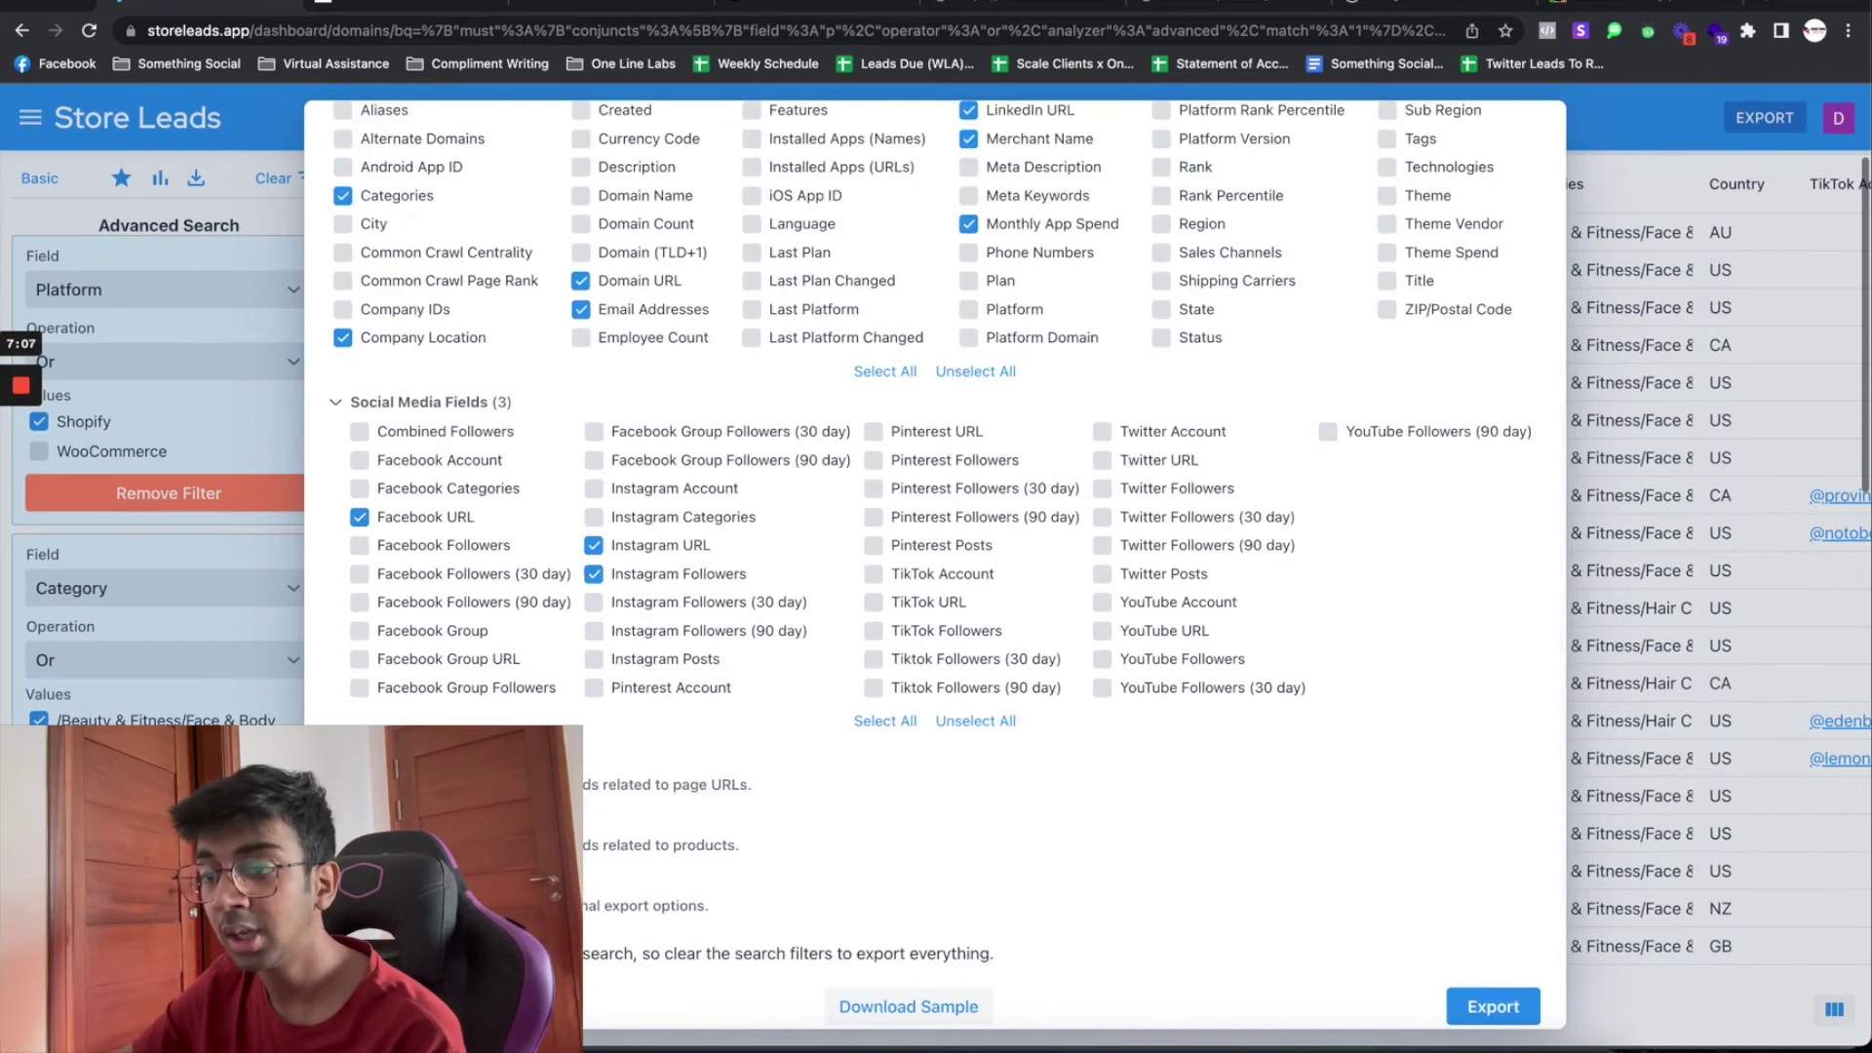
key(Escape)
scroll(1004, 868, down, 10)
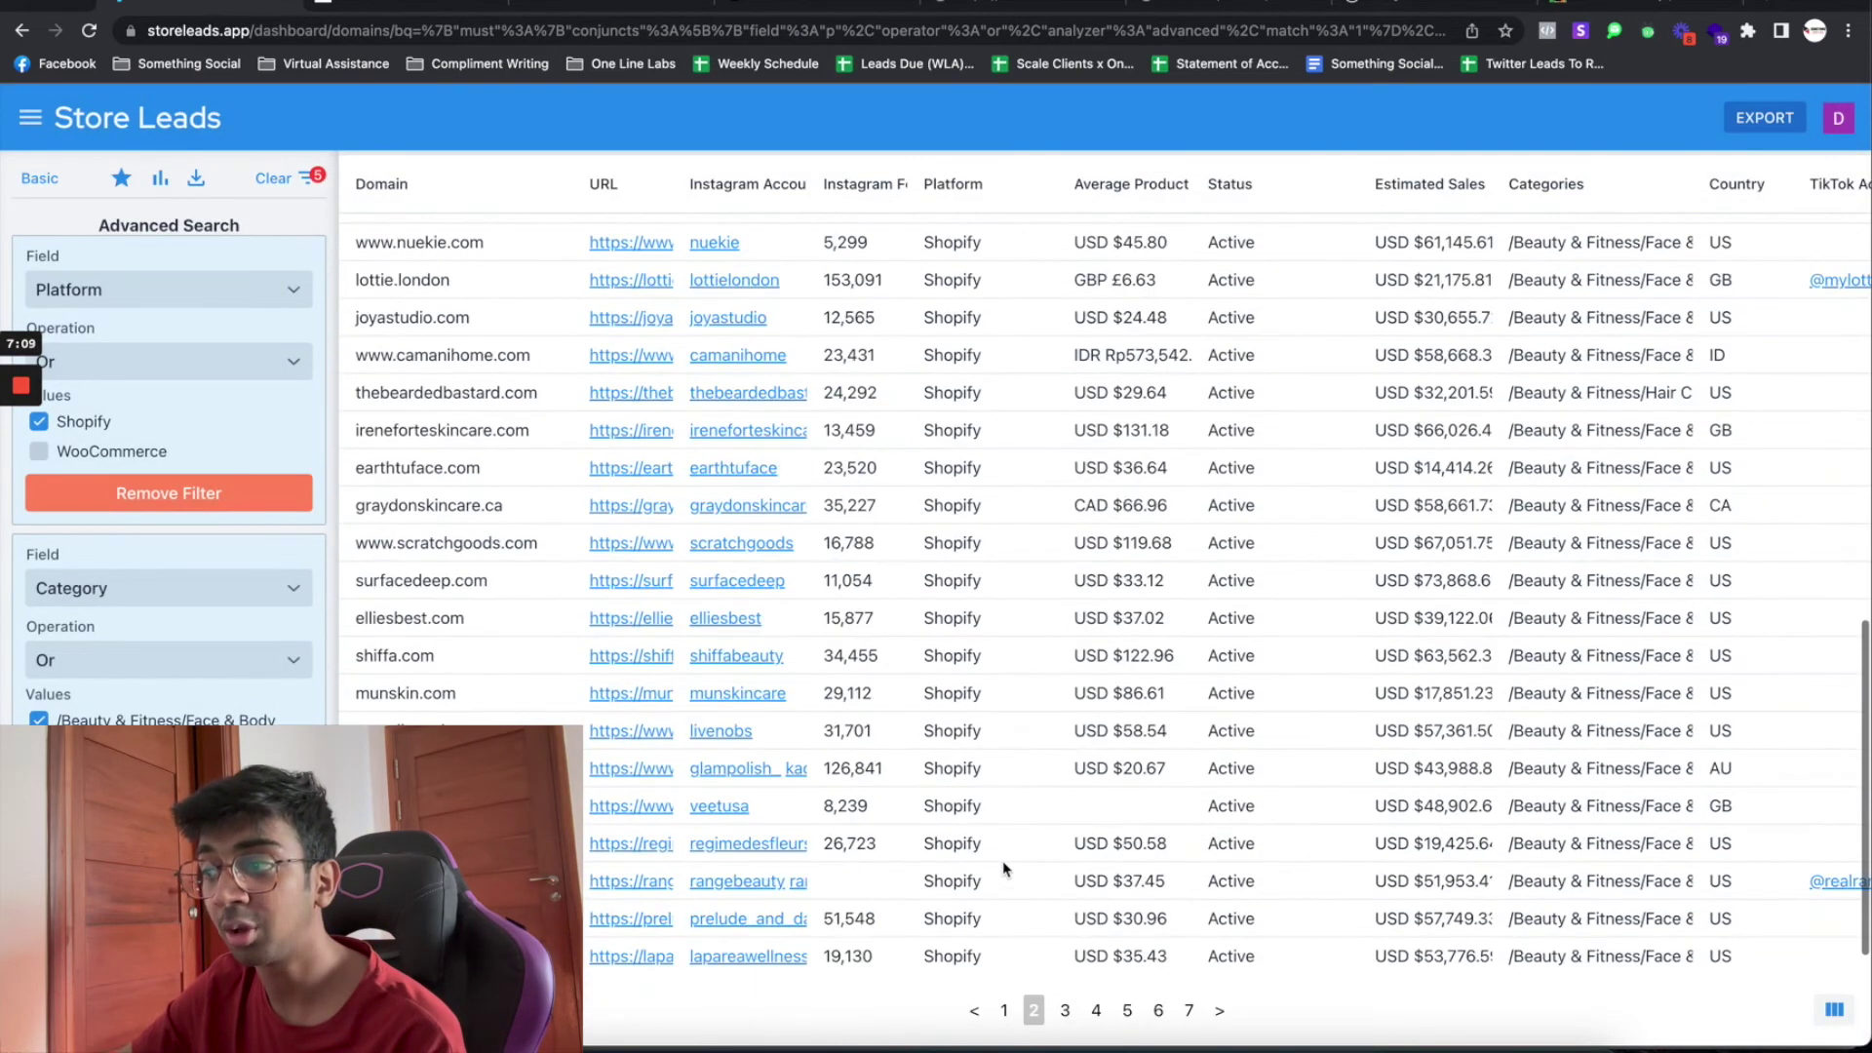
scroll(1080, 605, up, 10)
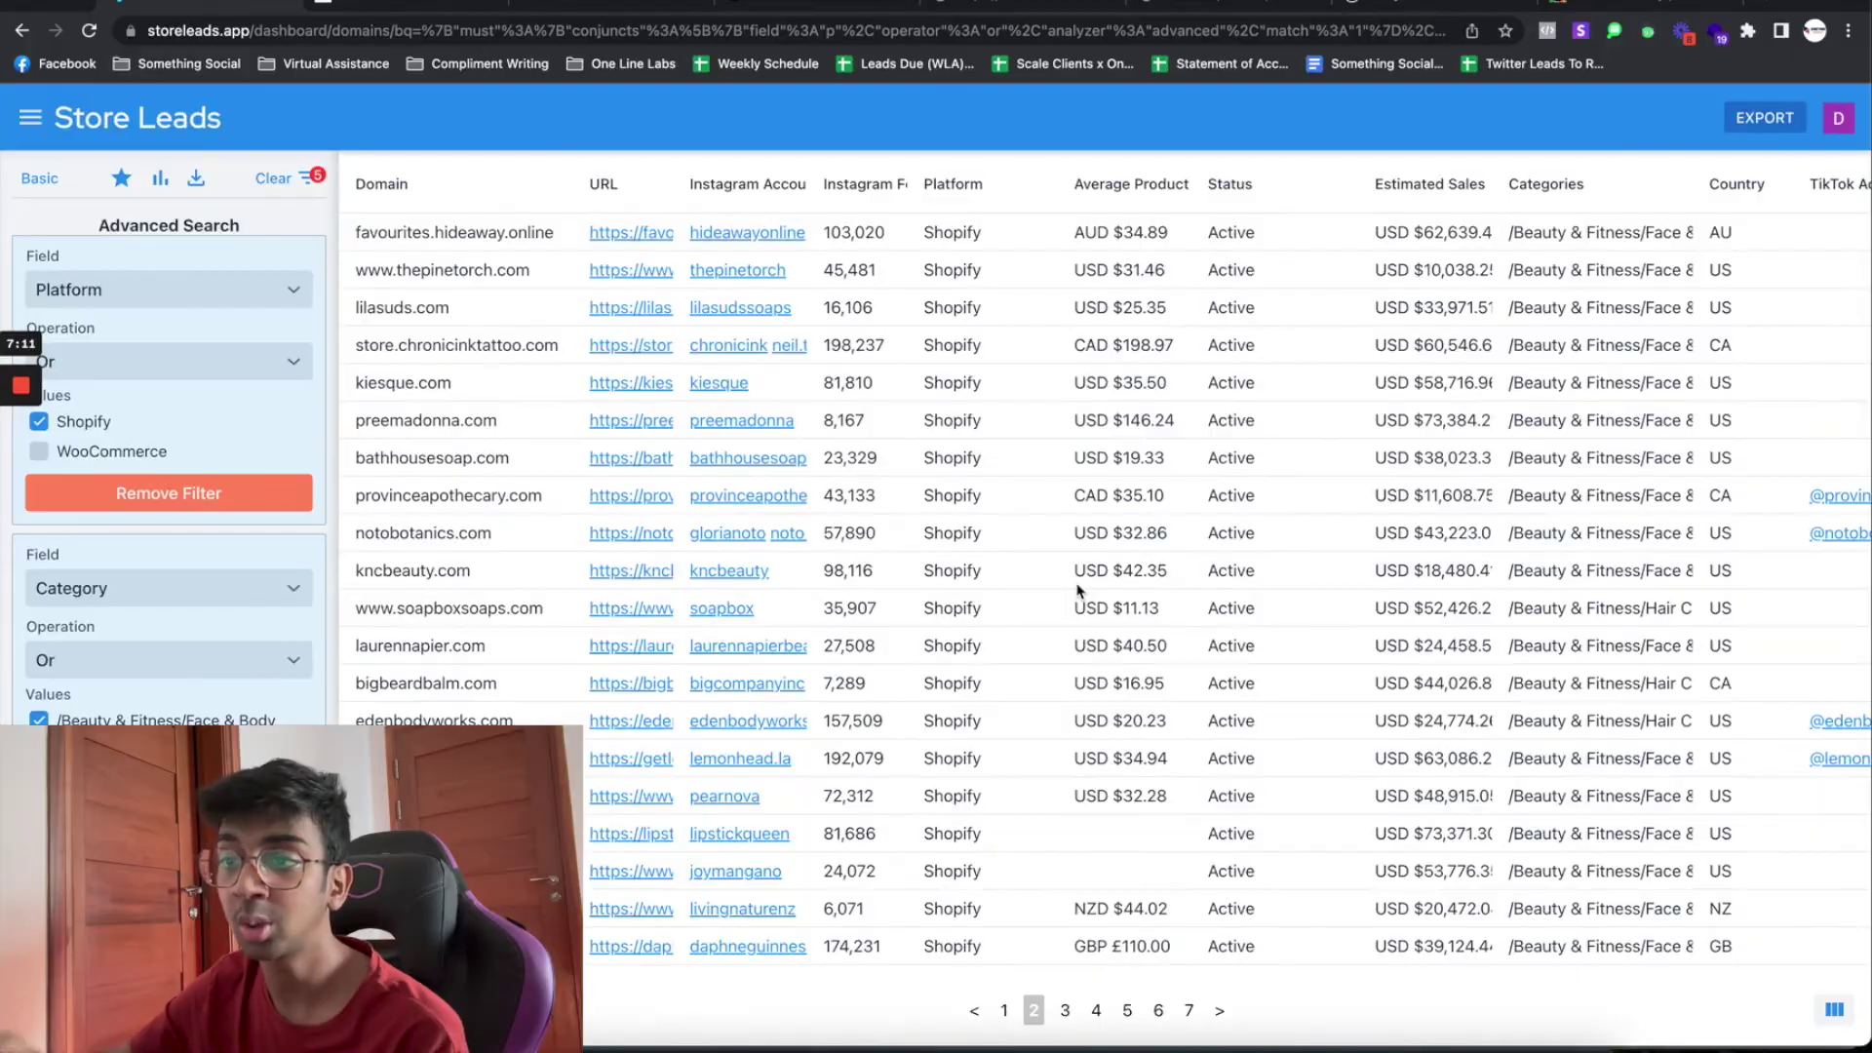